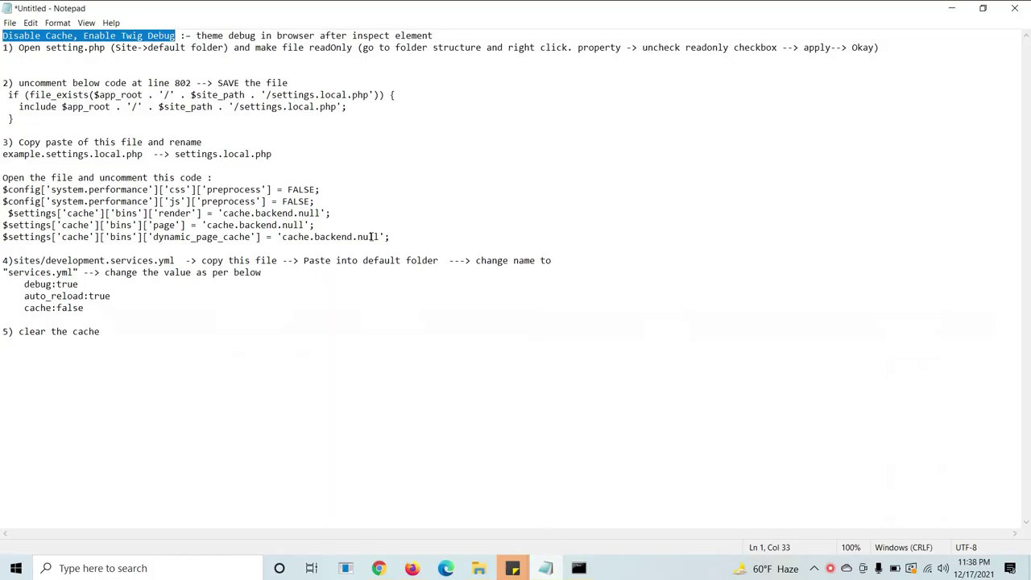
Read the heading of the notes about disabling the cache and enabling Twig debug, highlighting each phrase
left_click(141, 62)
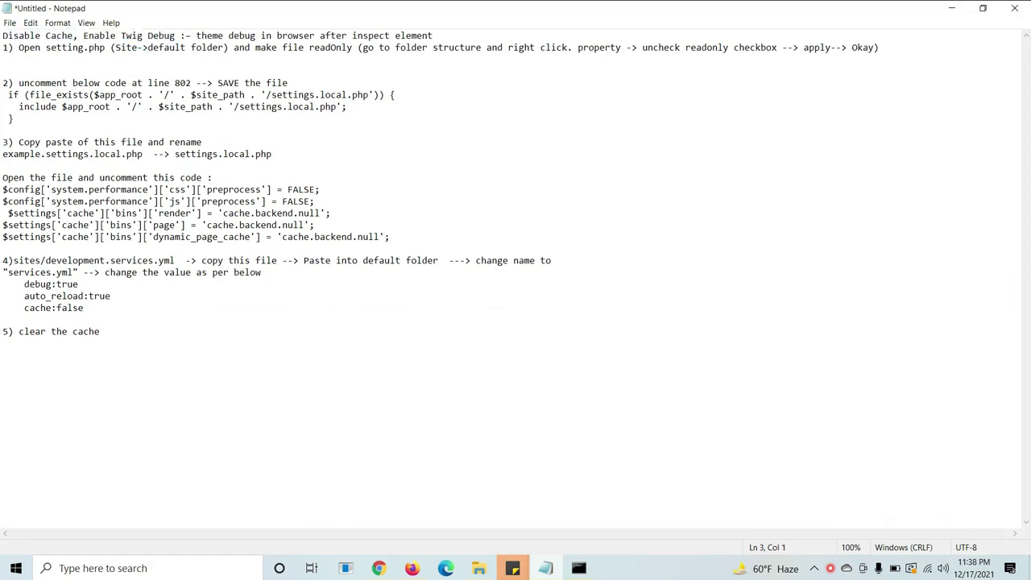
left_click_drag(2, 35, 173, 47)
left_click(76, 36)
left_click(97, 36)
left_click(185, 48)
left_click_drag(84, 36, 182, 36)
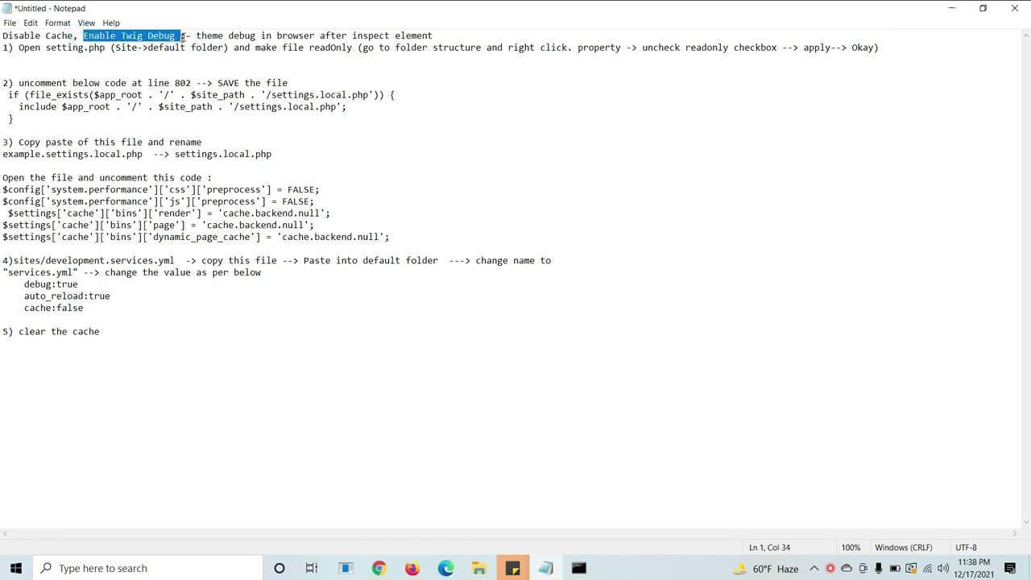
left_click(179, 37)
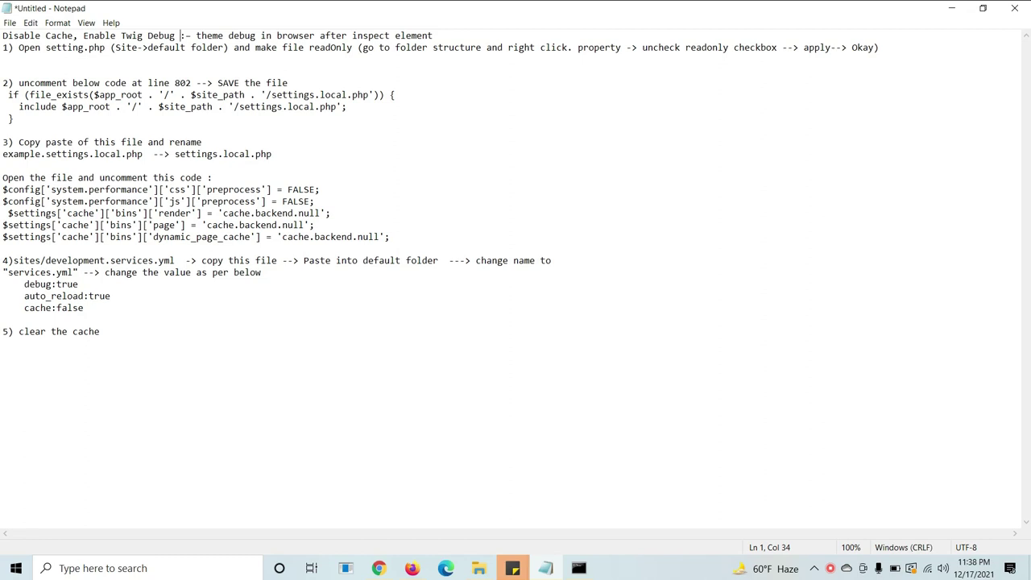
left_click_drag(3, 38, 61, 36)
left_click(68, 36)
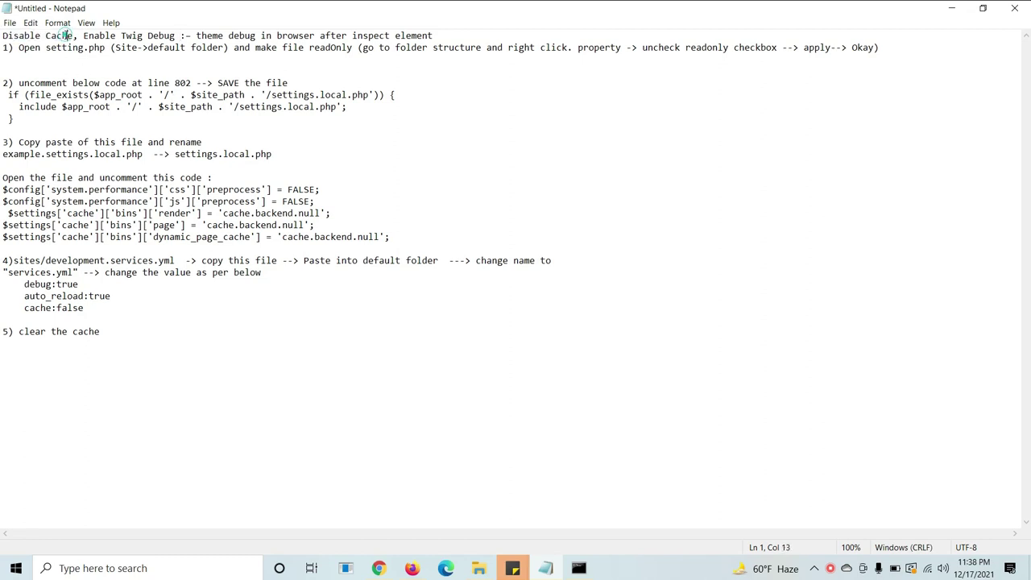
Switch to Firefox and open the Drupal site's Performance page from the Development configuration
left_click(411, 568)
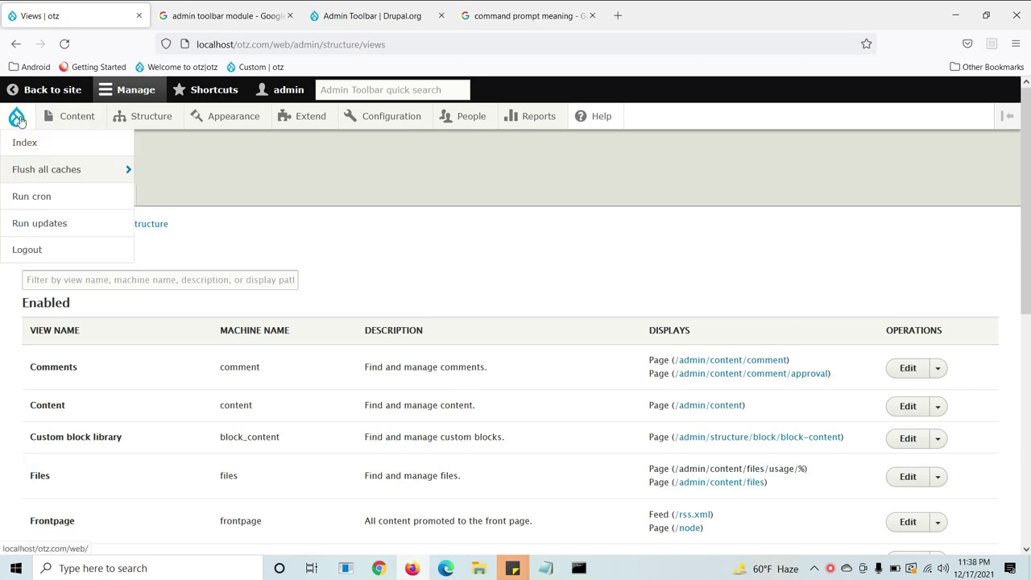
mouse_move(227, 125)
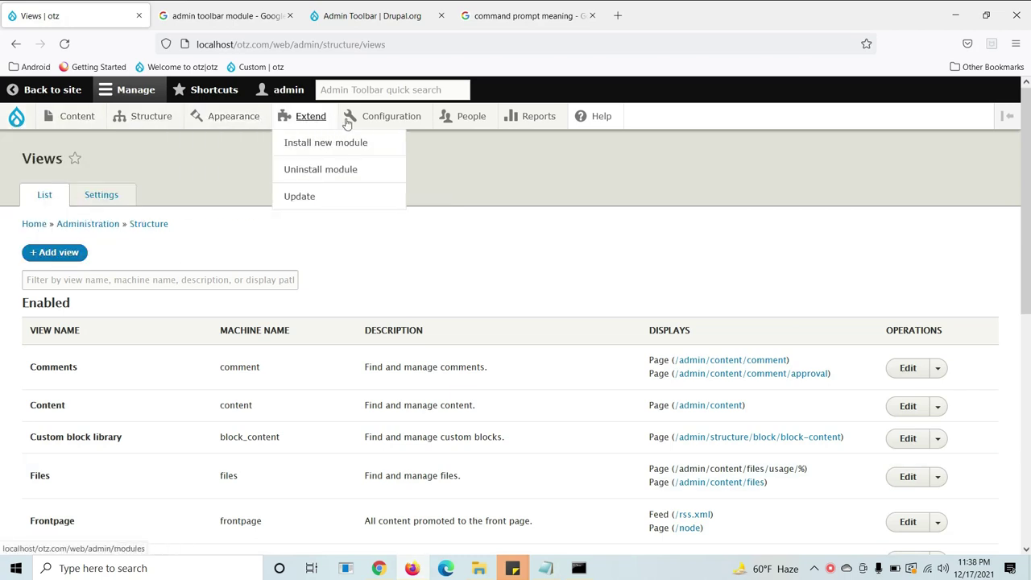
mouse_move(367, 120)
mouse_move(401, 234)
mouse_move(385, 252)
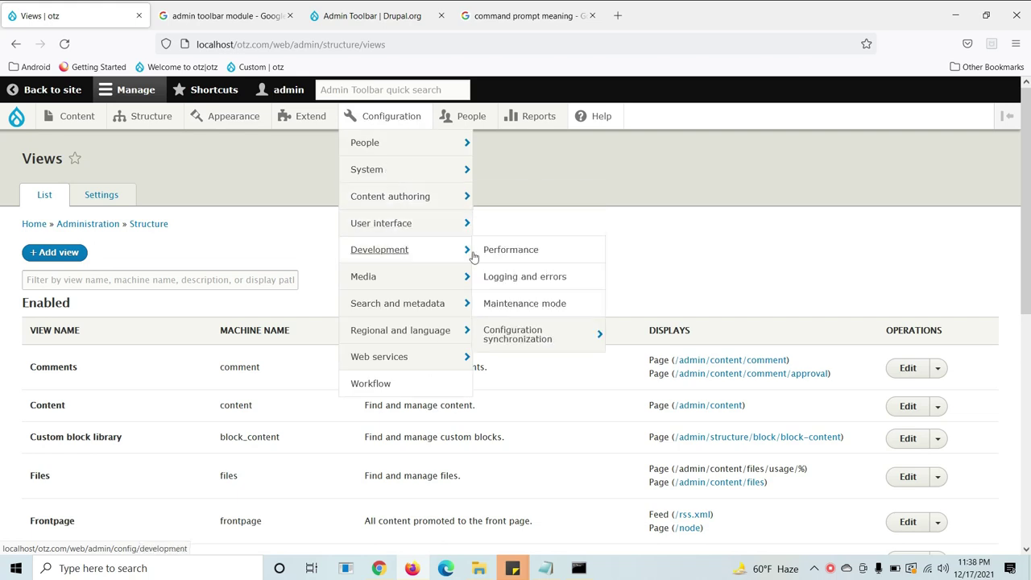
left_click(510, 256)
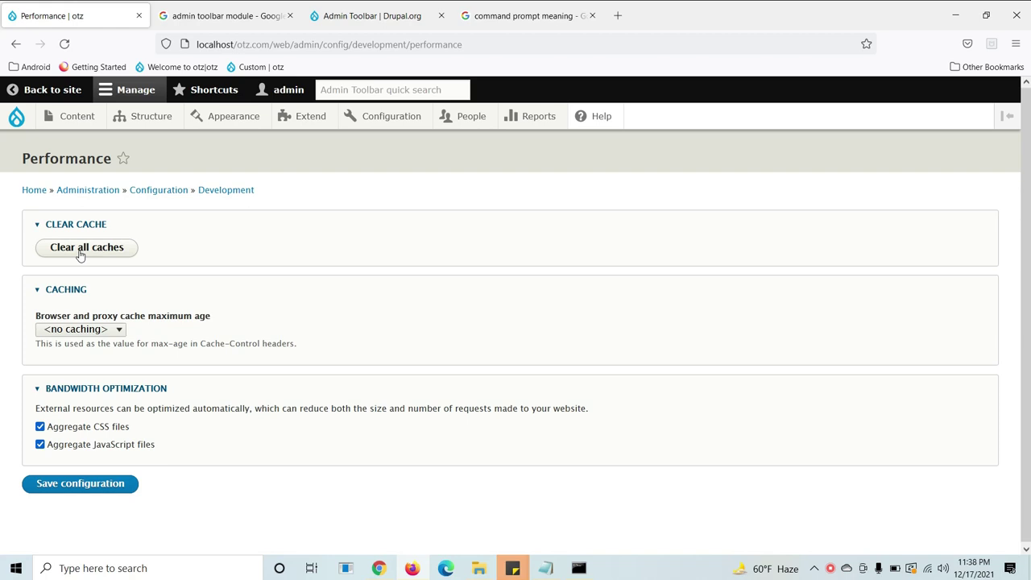
Return to the Notepad notes and highlight "Enable Twig Debug" in the heading
left_click(545, 567)
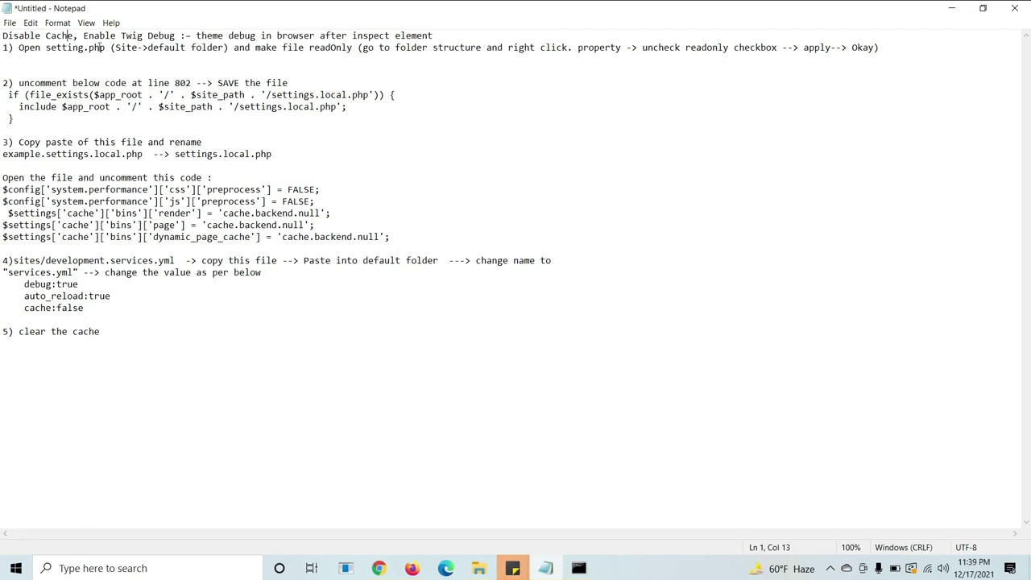
left_click_drag(84, 36, 173, 35)
left_click(174, 35)
Switch back to Firefox and open the otz site's front page in a new tab
left_click(412, 568)
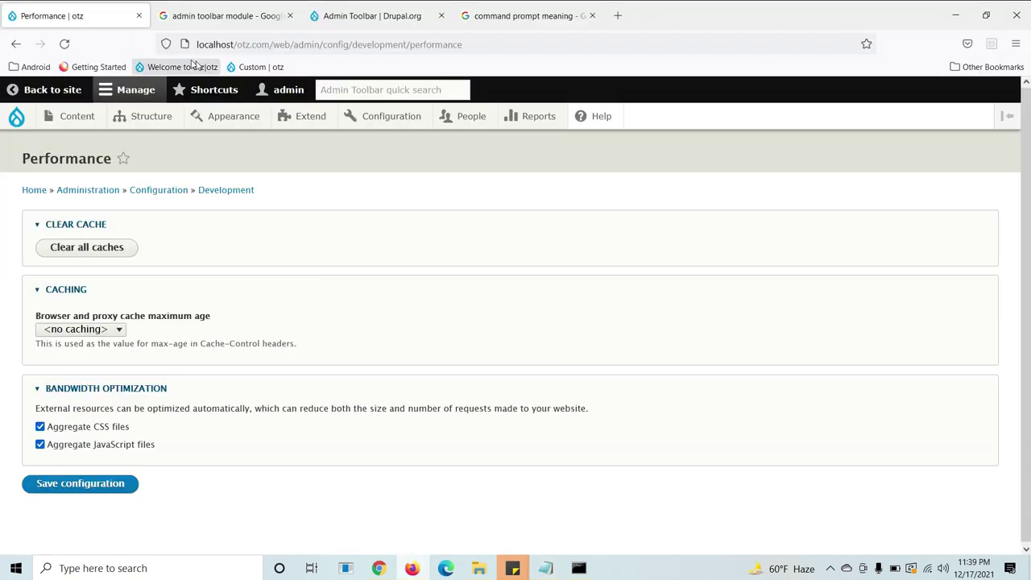
middle_click(58, 93)
left_click(228, 4)
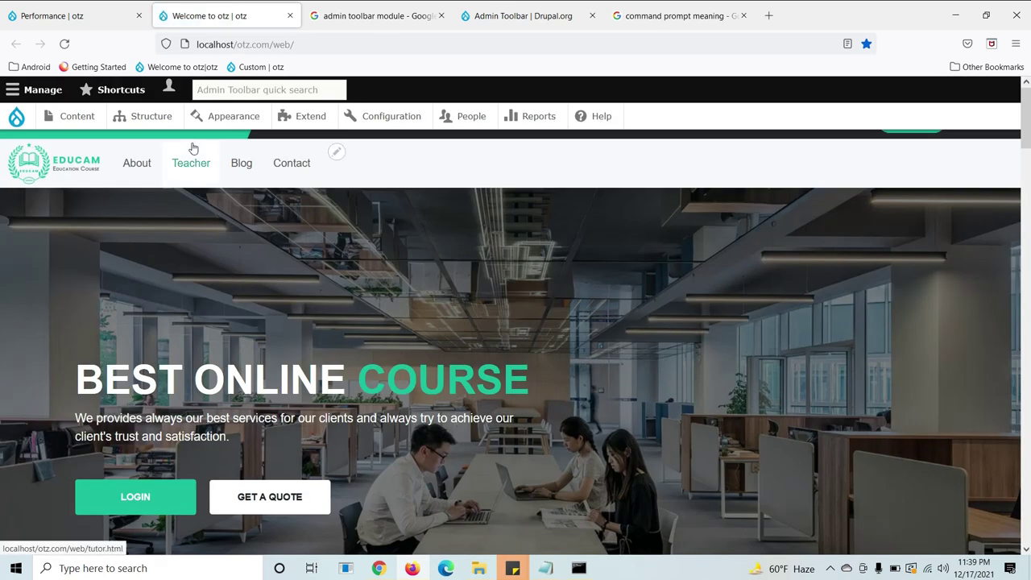
Inspect the EDUCAM logo's markup in the browser developer tools, check the surrounding HTML for theme debug comments, and close the tools
key("ctrl+shift+i")
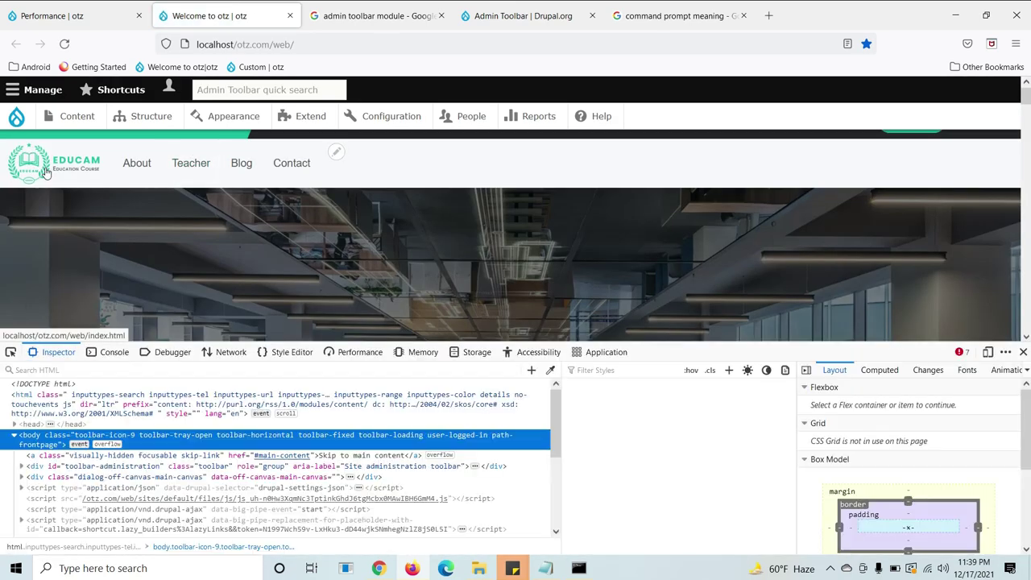
left_click(11, 352)
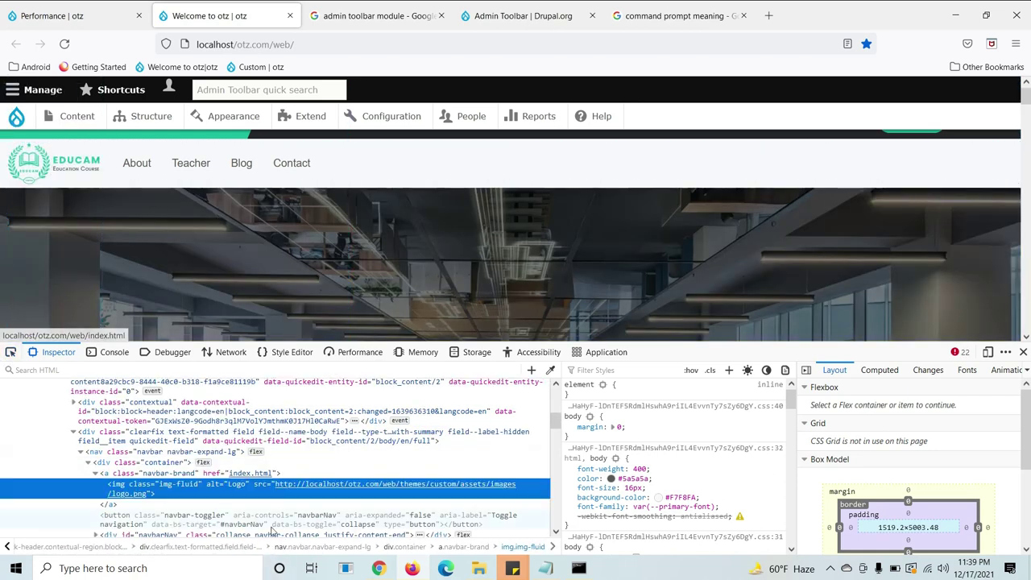
left_click(61, 168)
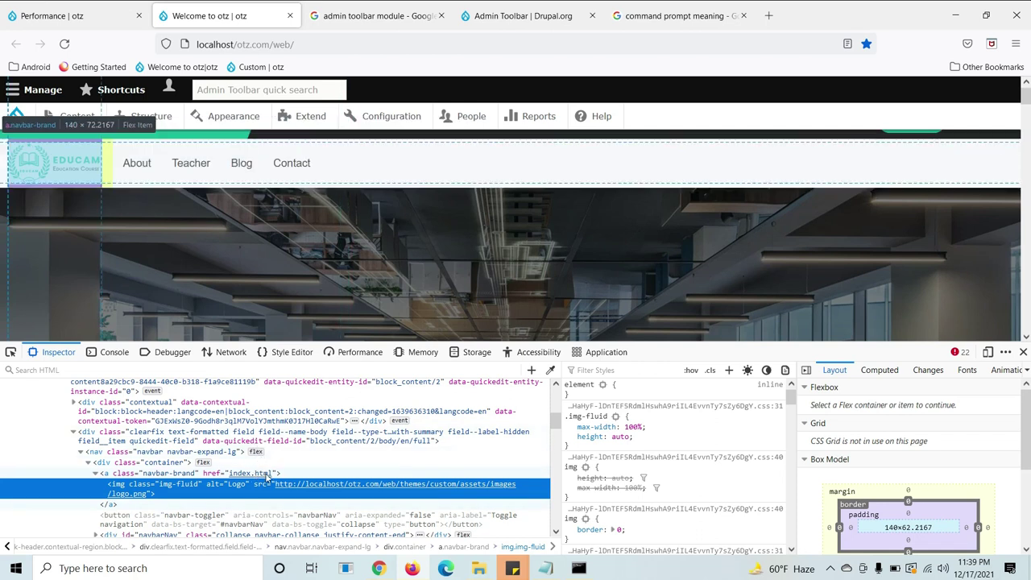
scroll(256, 451, "up", 3)
scroll(266, 444, "down", 4)
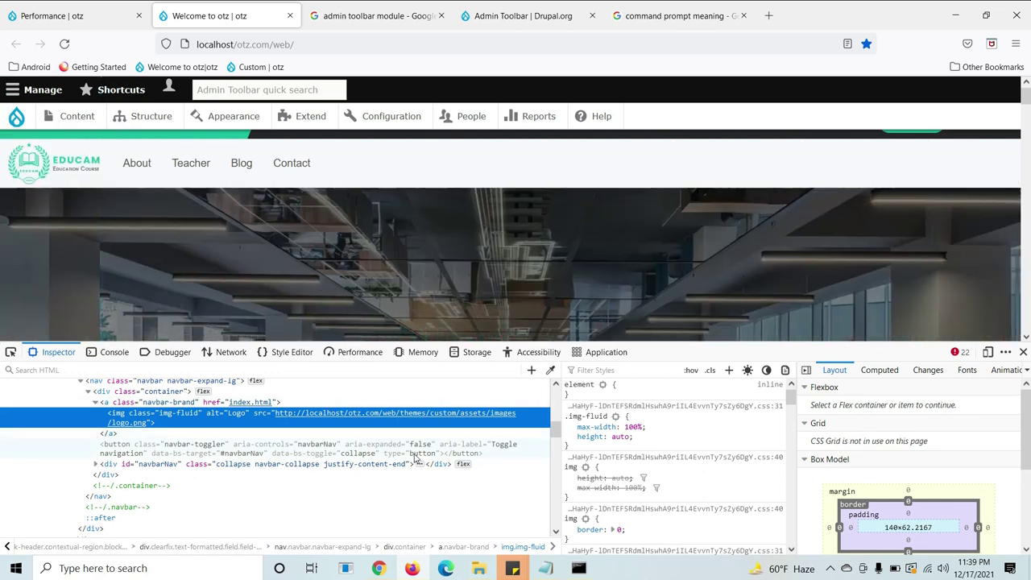
scroll(190, 419, "up", 2)
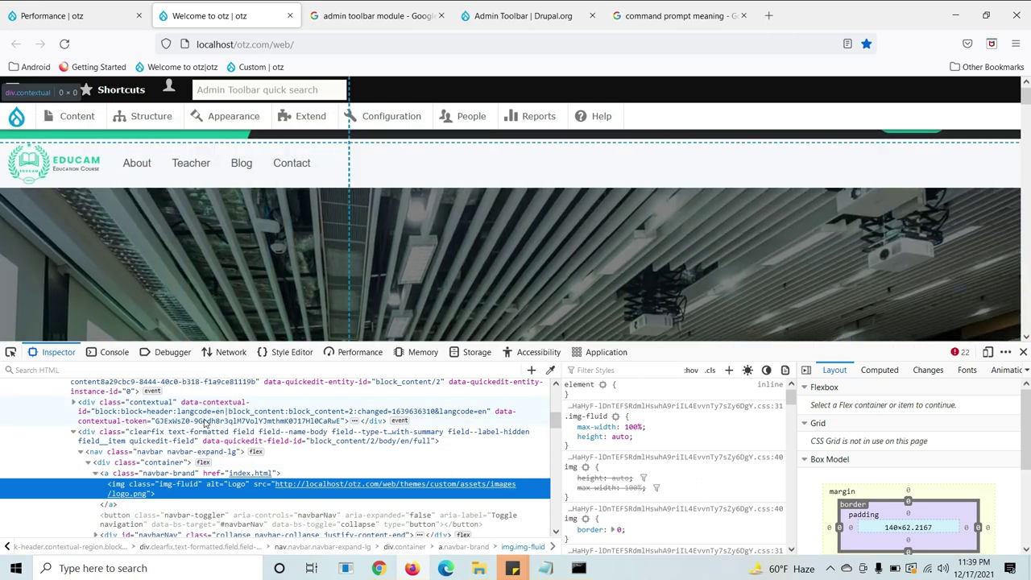
left_click(1024, 352)
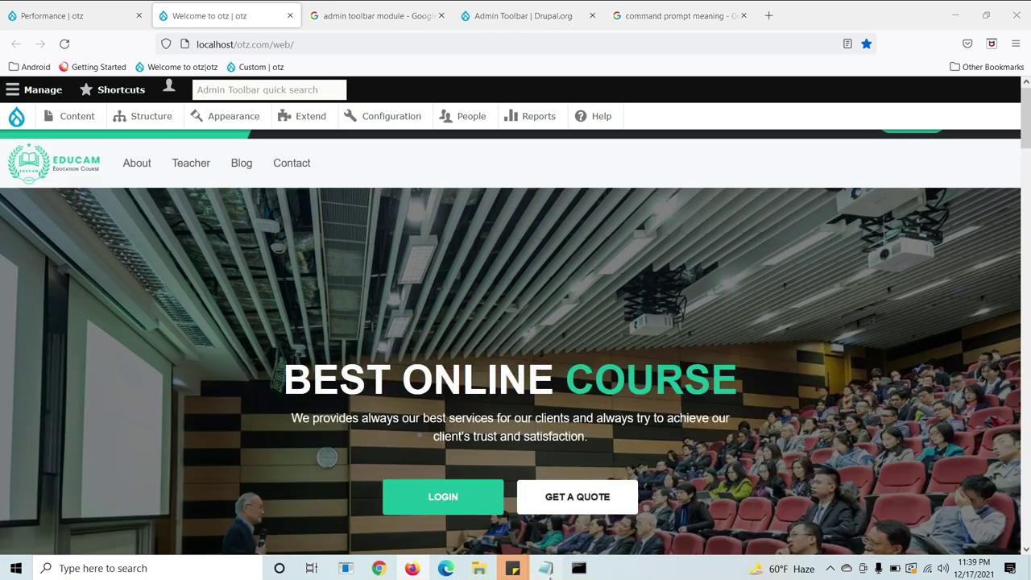
Return to the Notepad notes and review step 1 about opening setting.php in the default folder
left_click(547, 568)
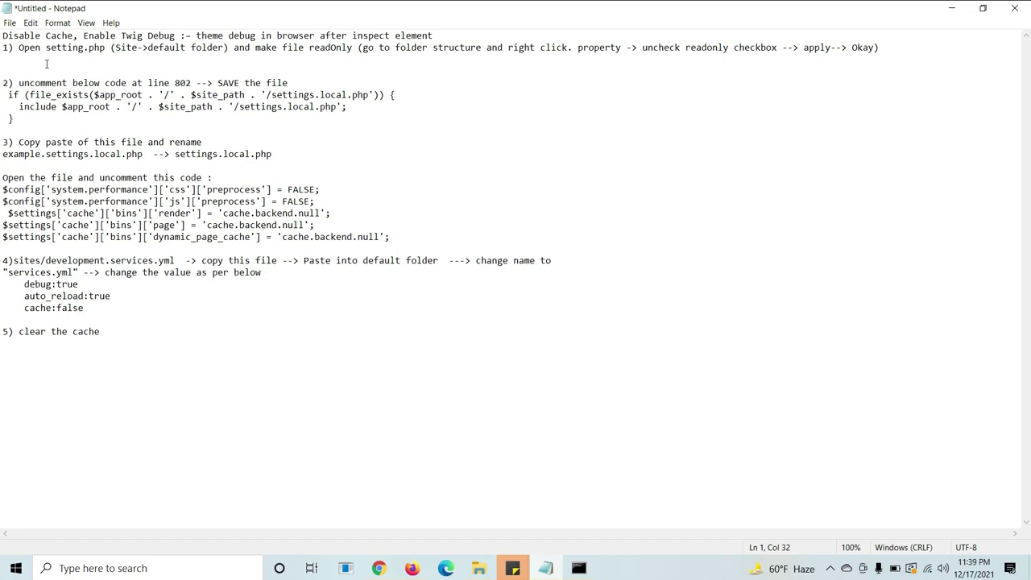
left_click_drag(88, 46, 4, 47)
left_click(88, 47)
Switch to File Explorer and open the folder D:\wamp64\www\otz.com\web\sites\default
left_click(475, 562)
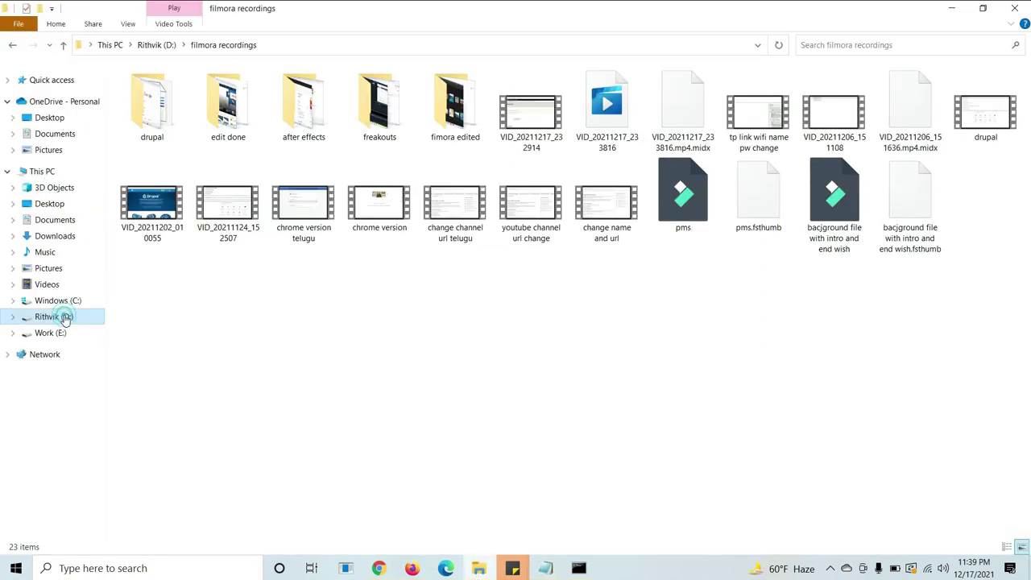
left_click(62, 317)
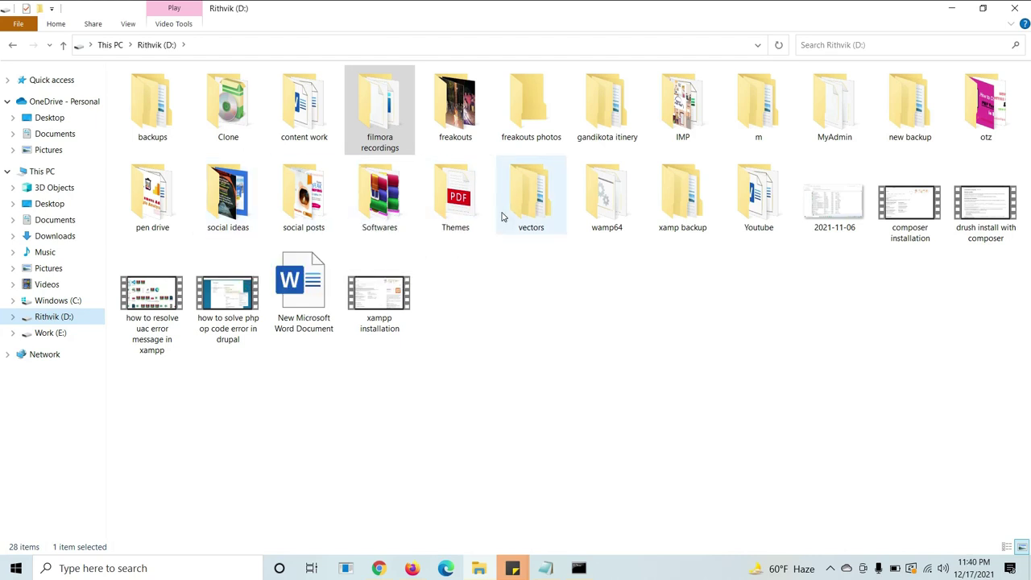
double_click(606, 197)
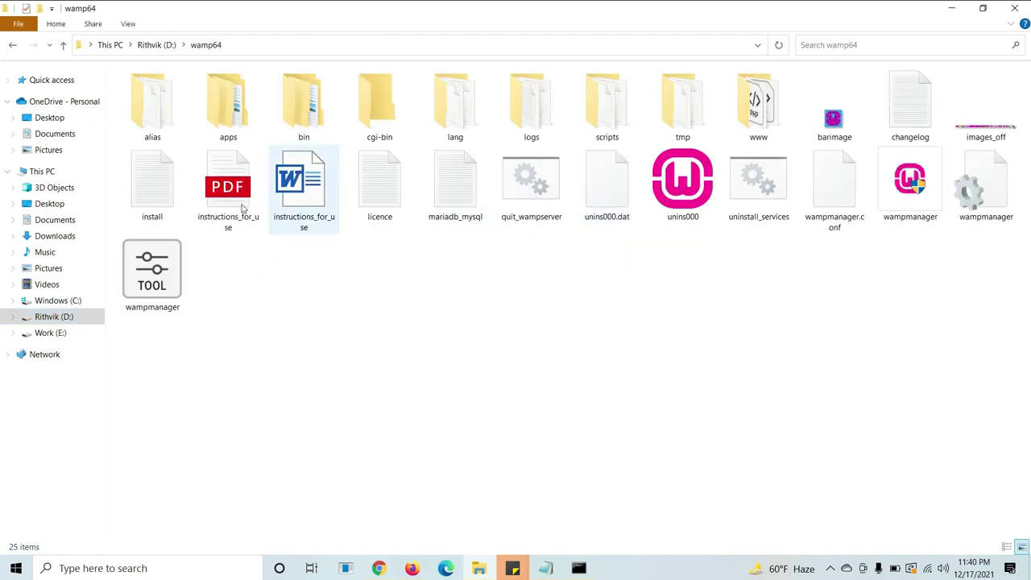
double_click(758, 138)
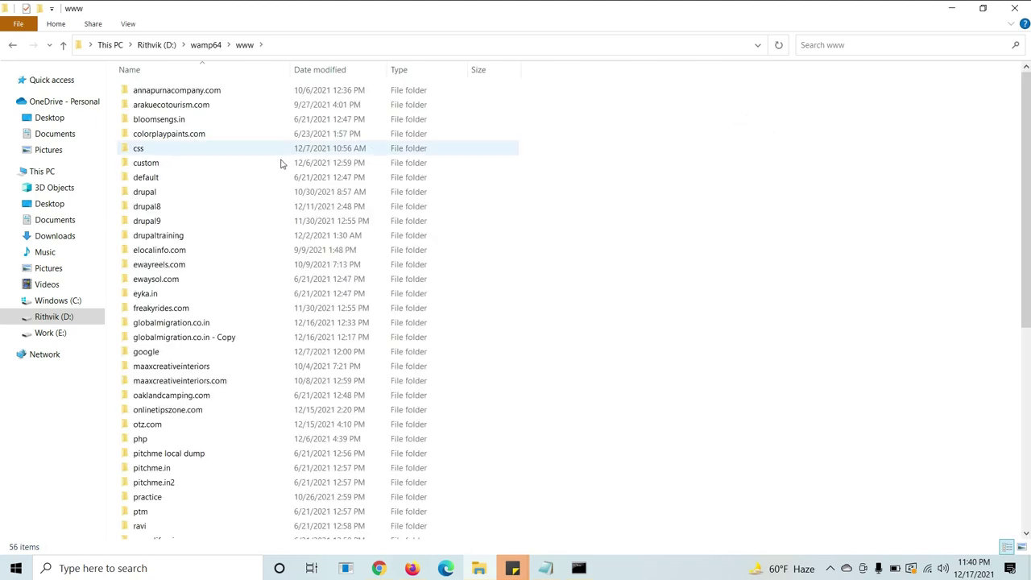
scroll(243, 258, "down", 1)
scroll(245, 258, "down", 3)
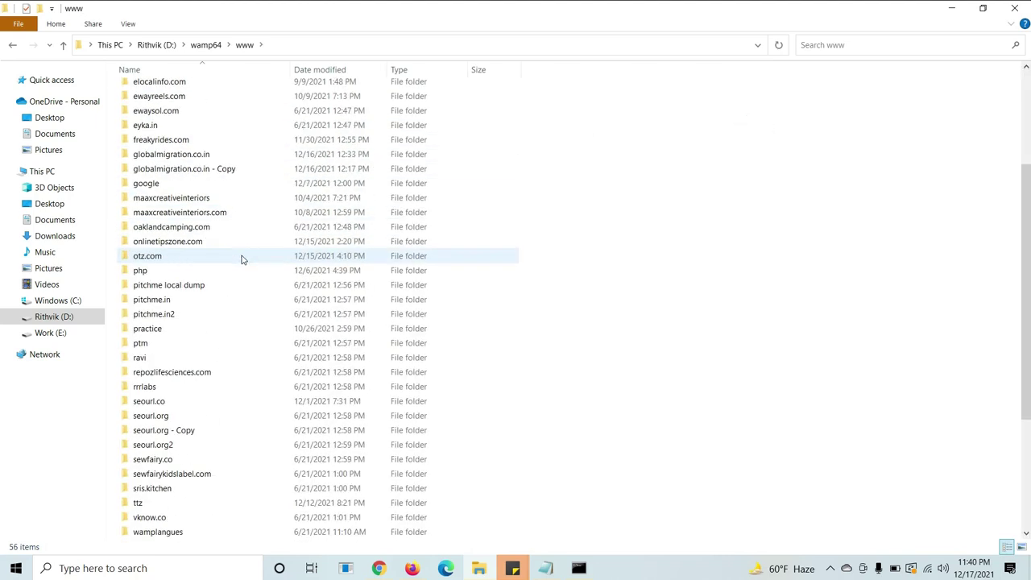
double_click(243, 259)
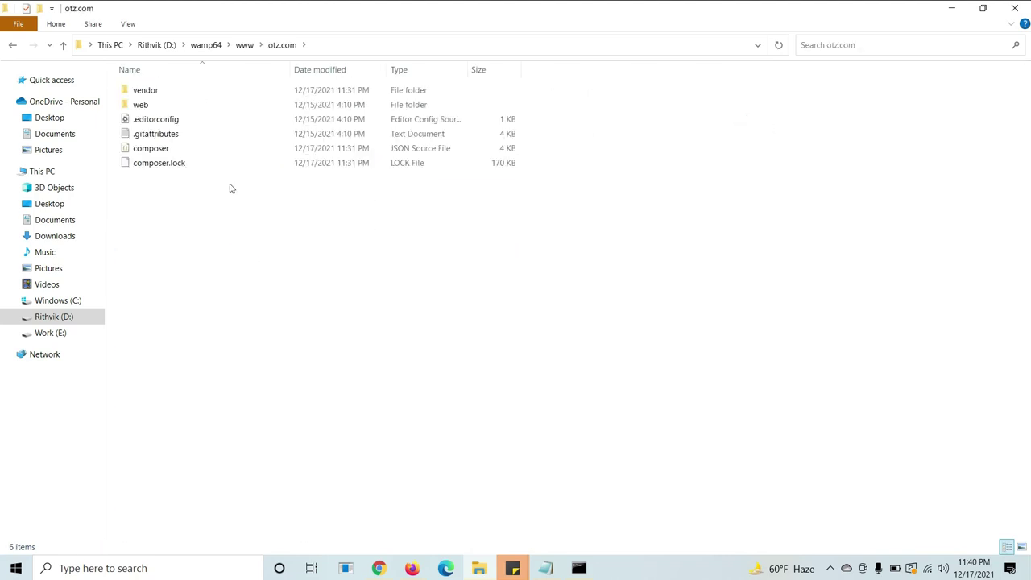
double_click(203, 105)
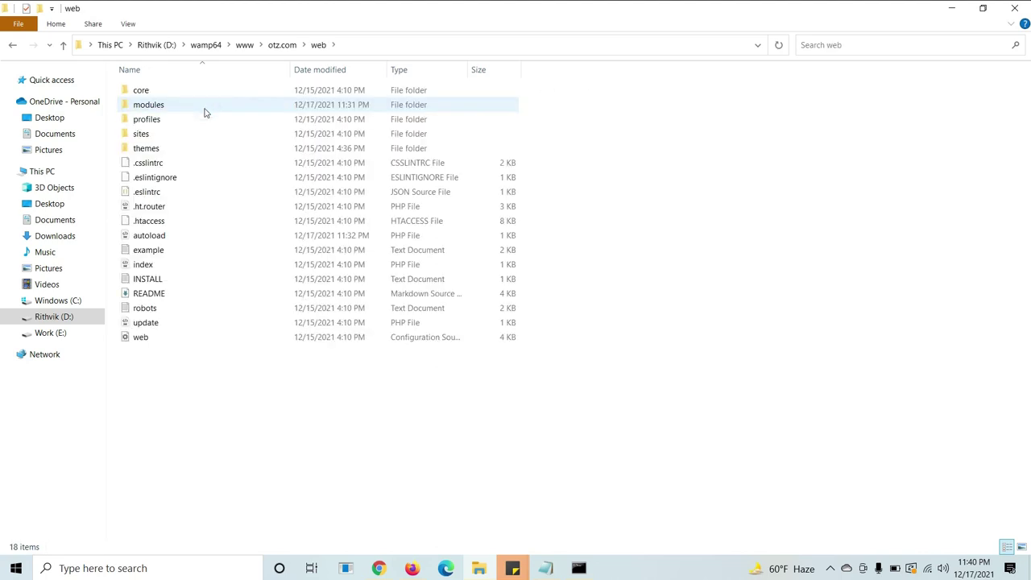
double_click(172, 135)
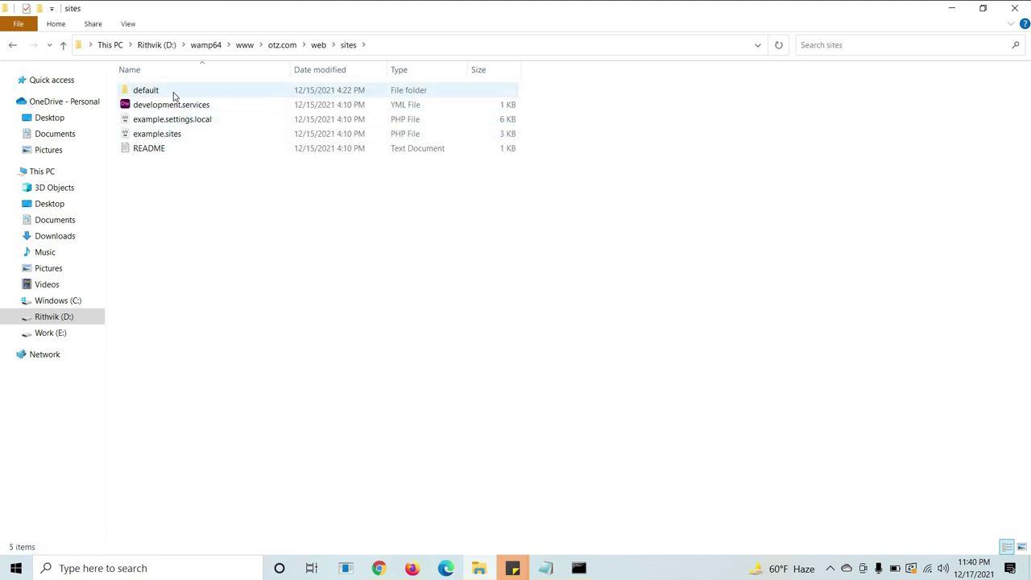
double_click(173, 93)
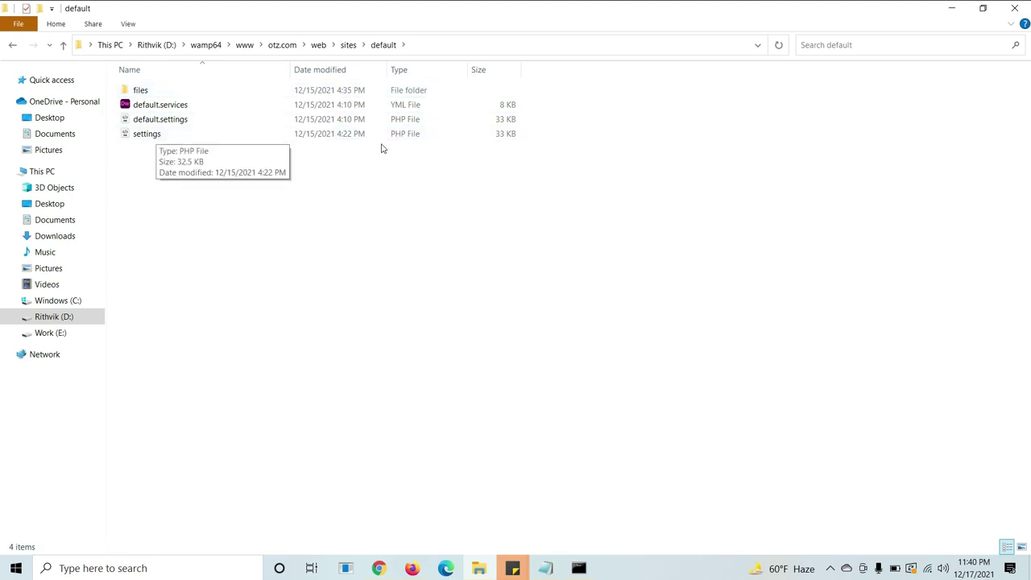
Remove the Read-only attribute from the settings PHP file in the default folder and apply the change
left_click(202, 137)
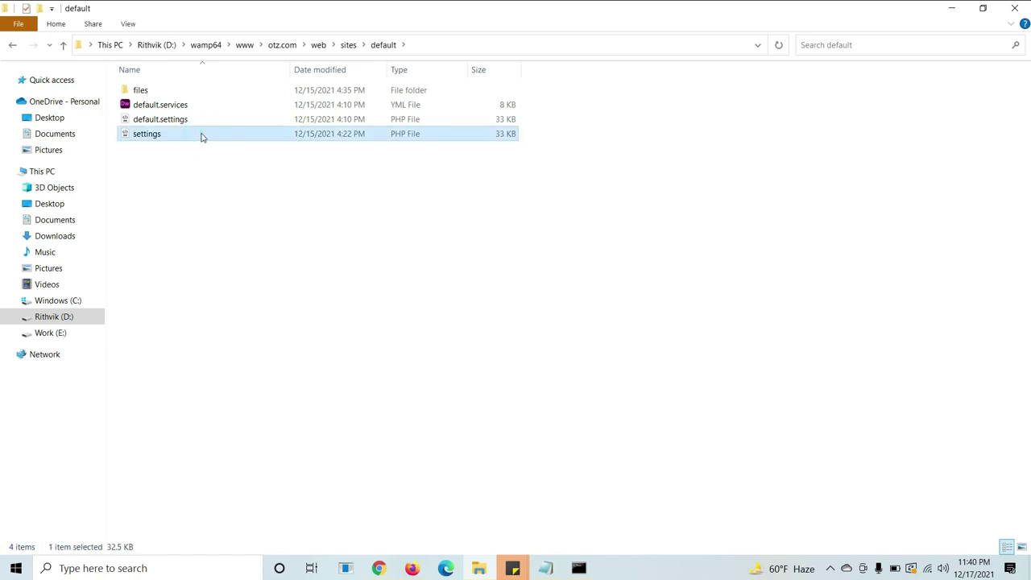
right_click(202, 137)
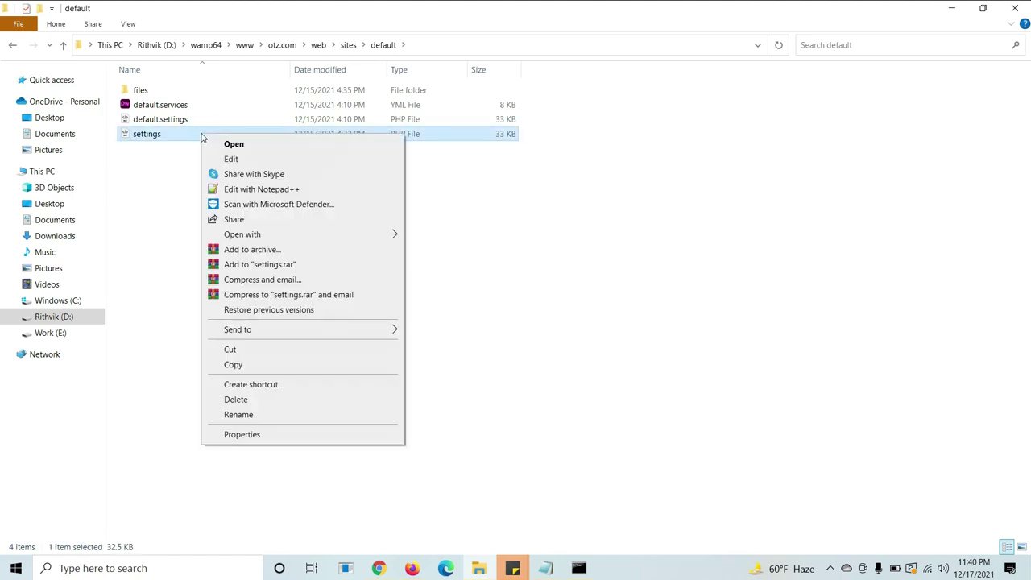
left_click(241, 435)
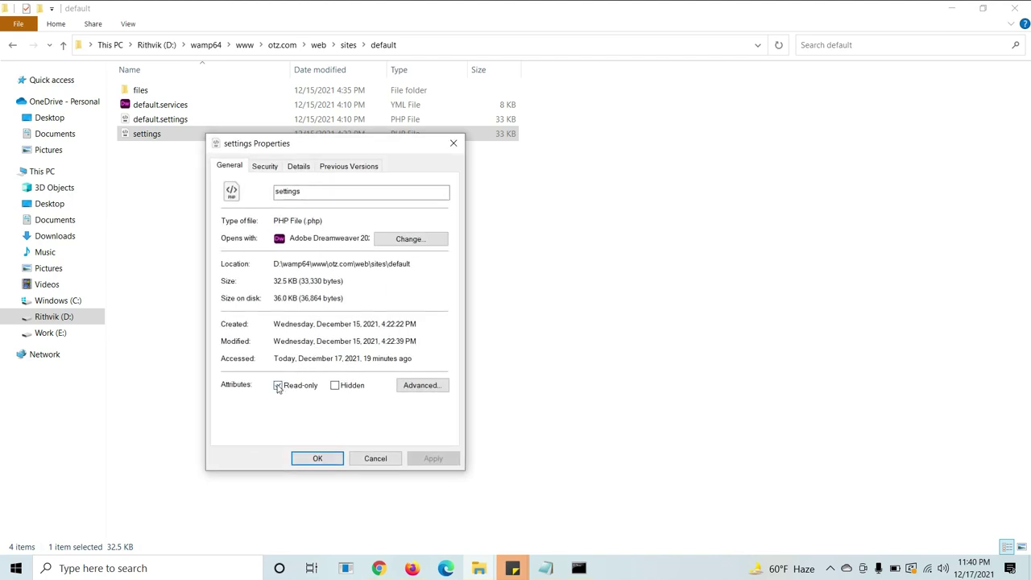
left_click(278, 385)
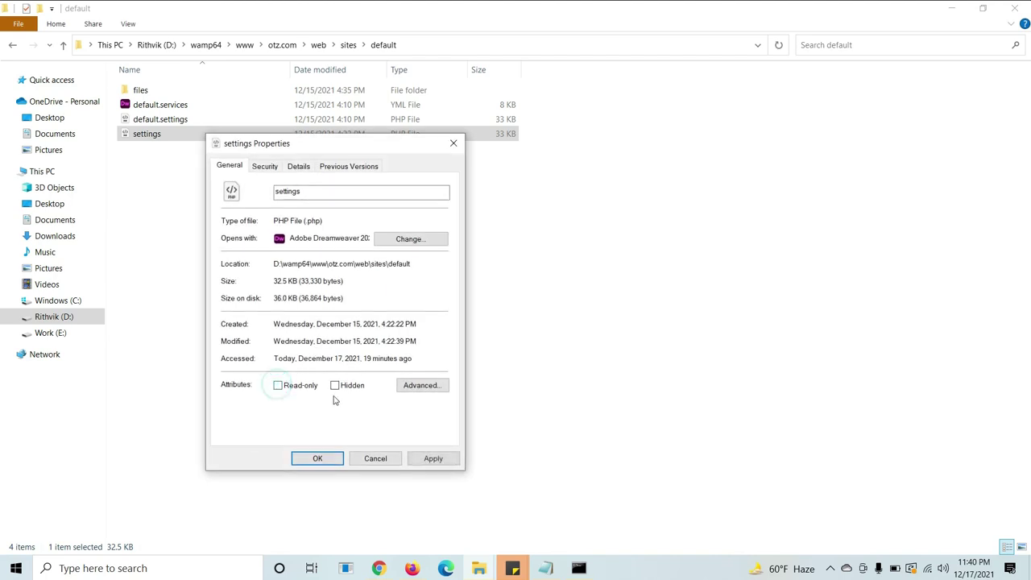
left_click(433, 459)
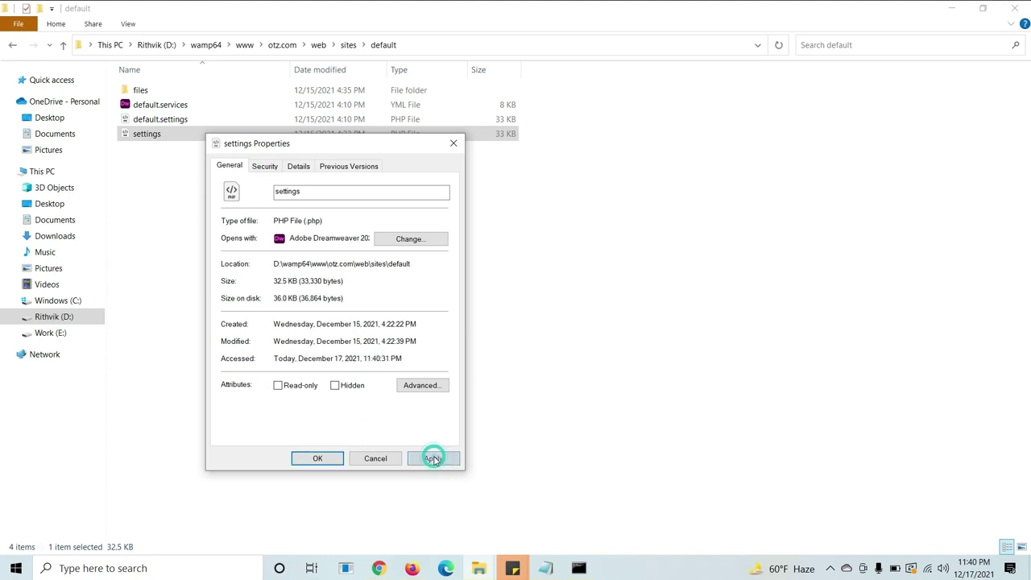
left_click(317, 458)
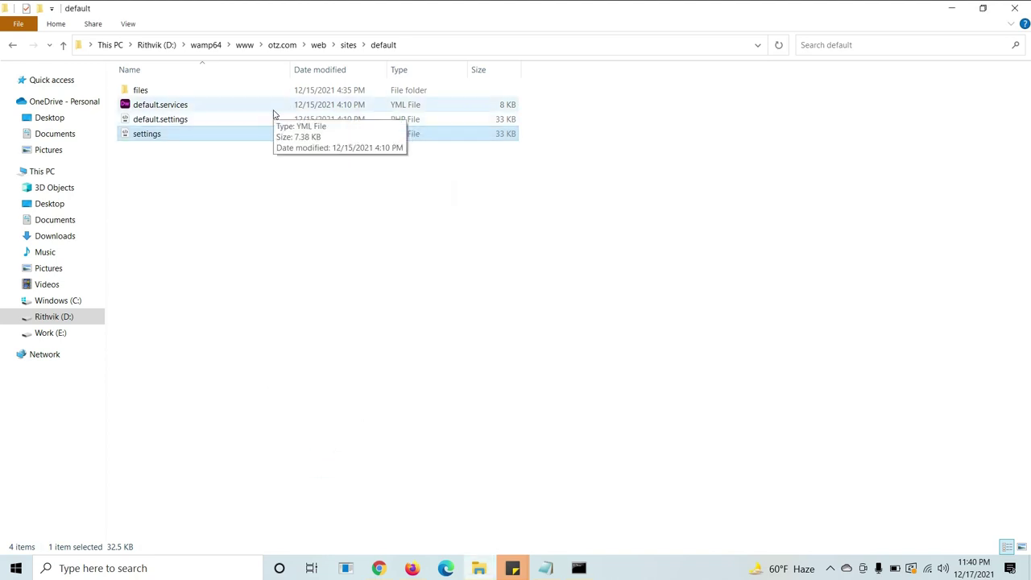
Open the settings PHP file from the default folder in Visual Studio Code
right_click(192, 137)
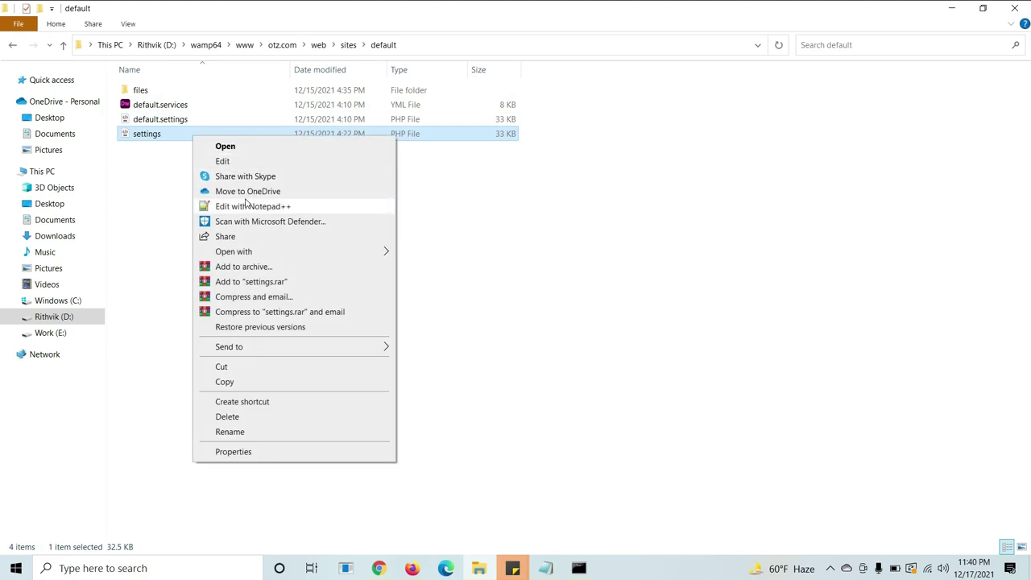
mouse_move(270, 250)
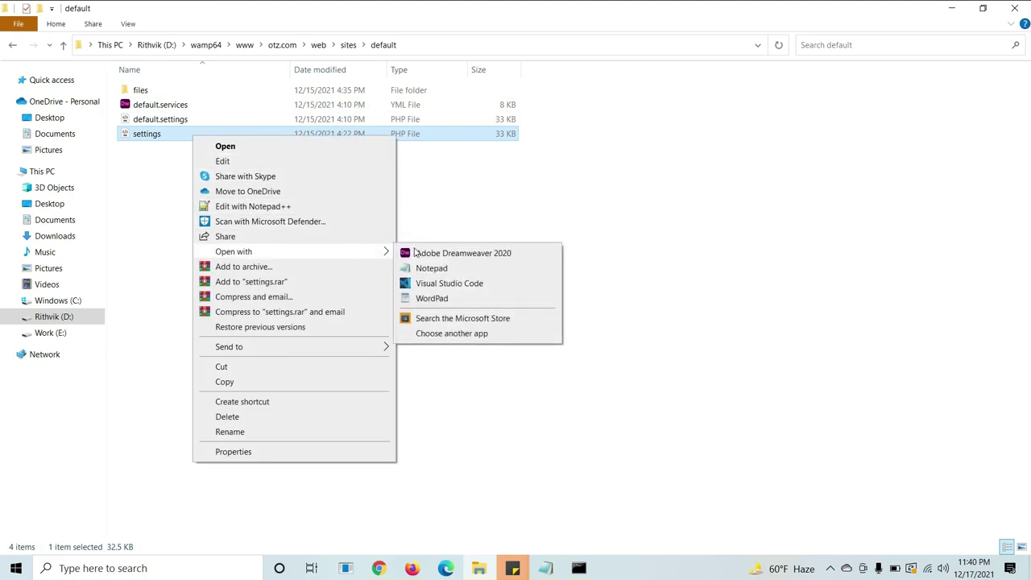
left_click(439, 283)
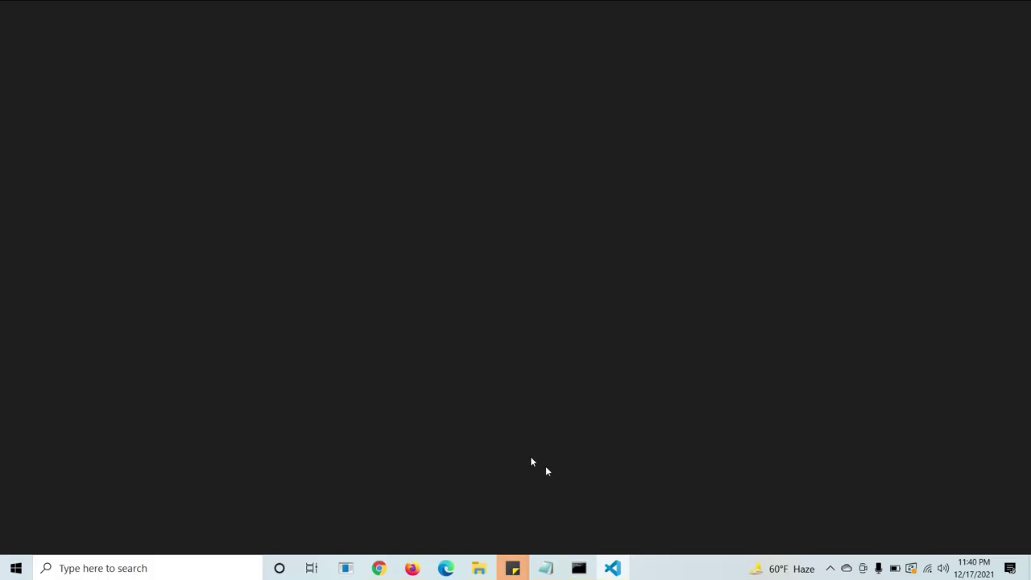
Copy file_exists($app_root from step 2 of the Notepad notes and find that text in settings.php in Visual Studio Code
left_click(545, 573)
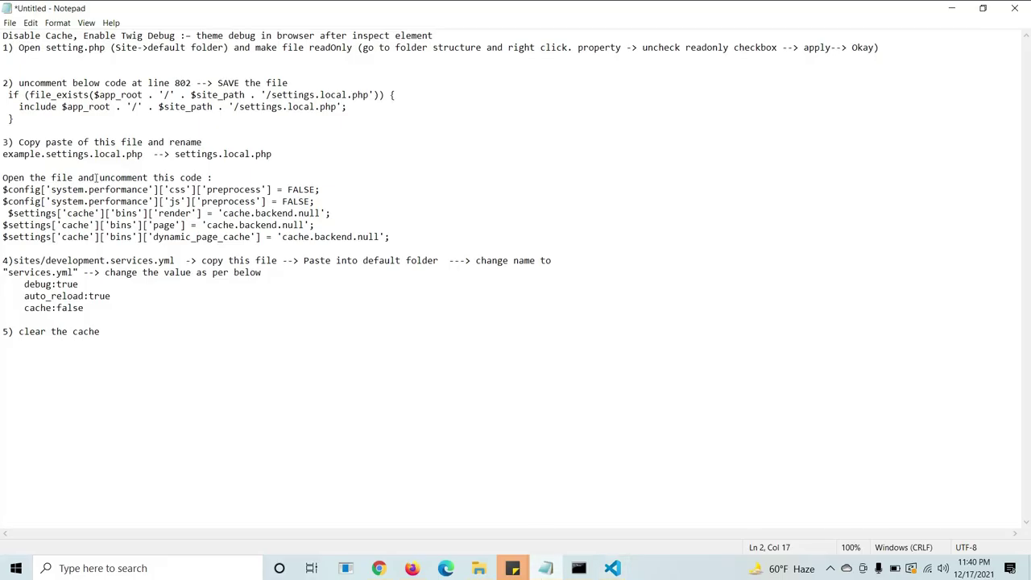
left_click(58, 107)
left_click_drag(9, 95, 15, 118)
left_click(15, 118)
left_click_drag(31, 94, 143, 96)
key("ctrl+c")
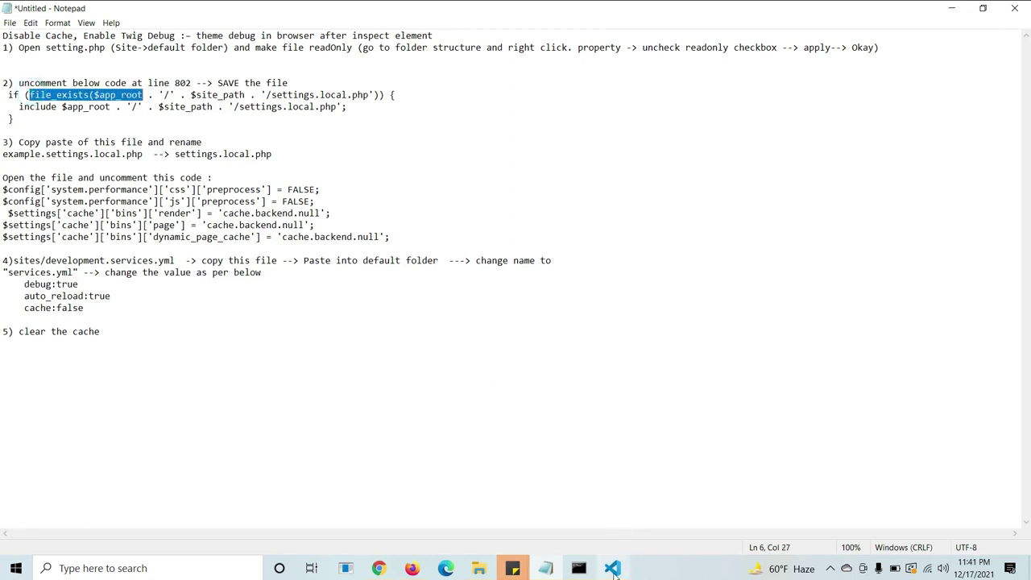
left_click(613, 570)
key("ctrl+f")
key("ctrl+v")
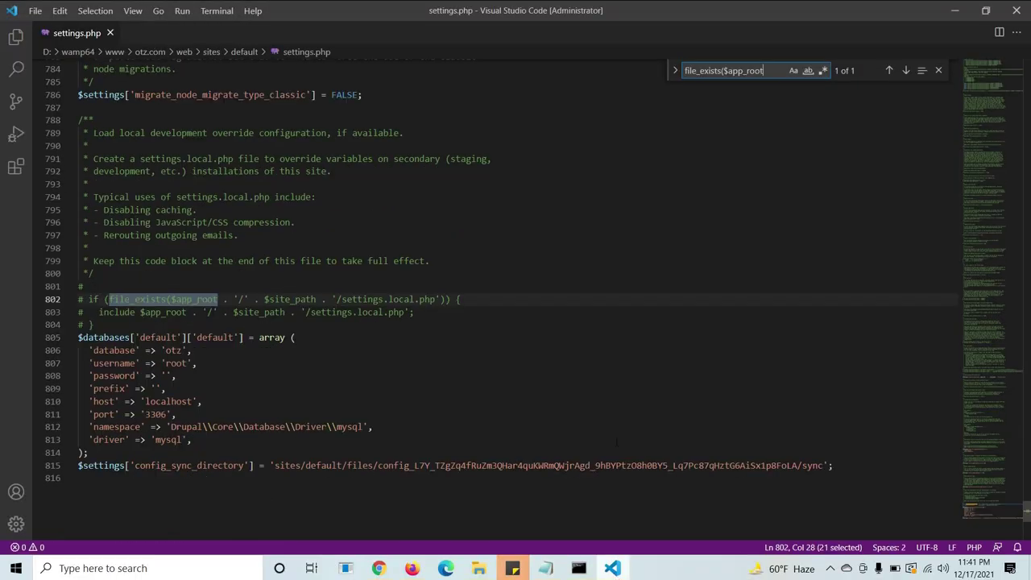
left_click(938, 70)
Uncomment the settings.local.php include block on lines 802 to 804 of settings.php, then save the file and close the editor
left_click(83, 299)
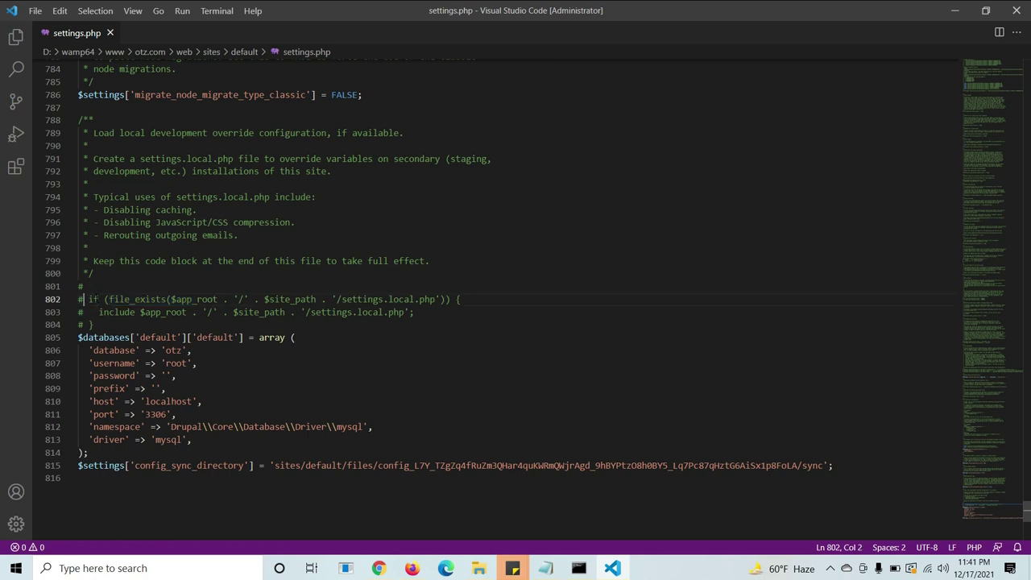
left_click_drag(84, 299, 75, 301)
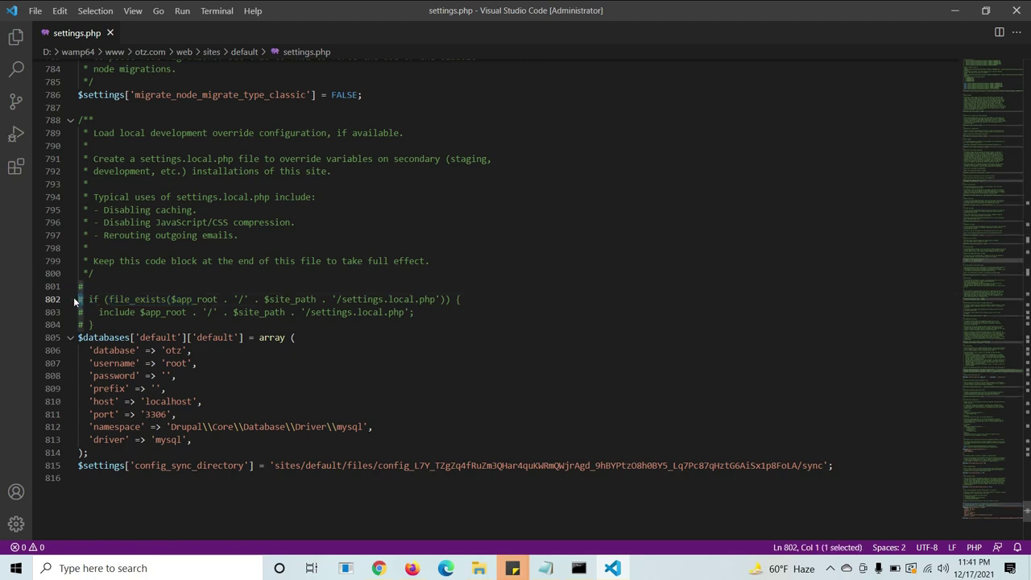
key("Delete")
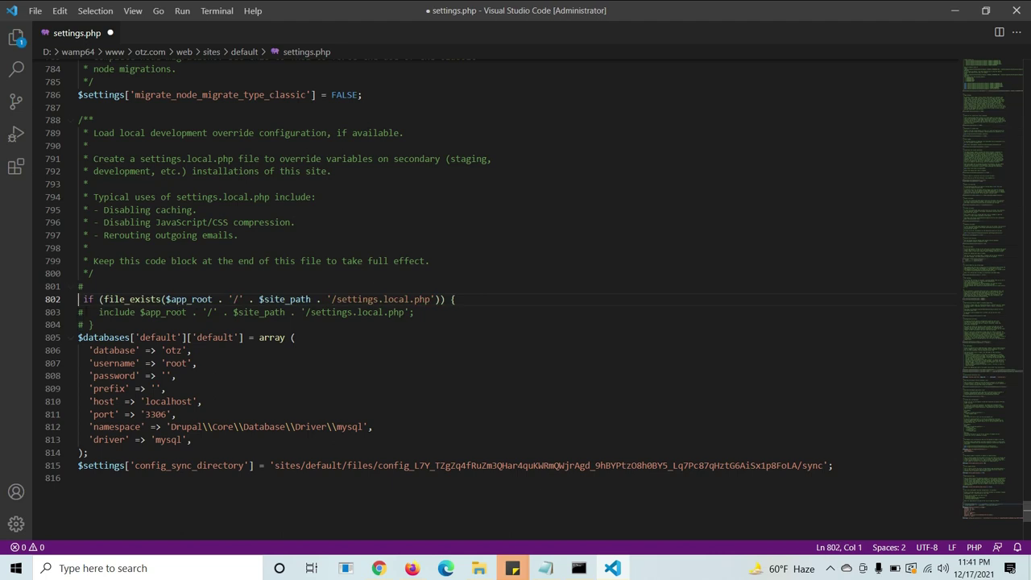
left_click(83, 311)
key("BackSpace")
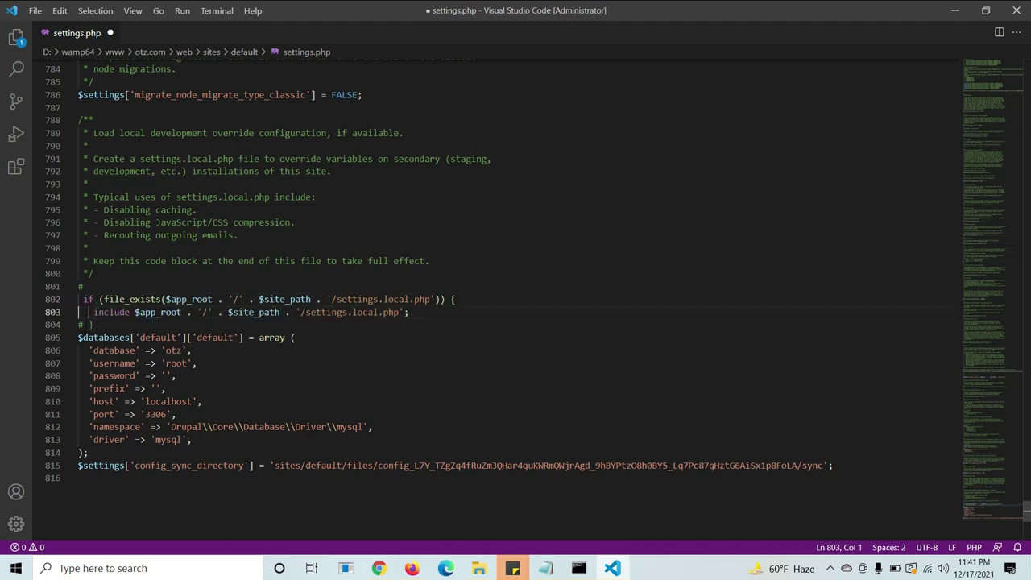
left_click(84, 325)
key("BackSpace")
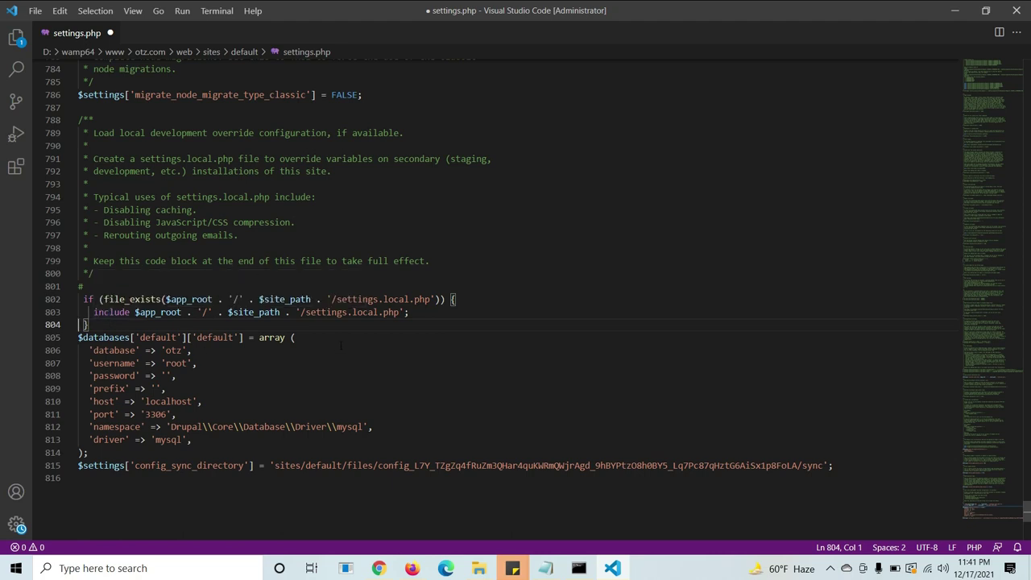
key("ctrl+s")
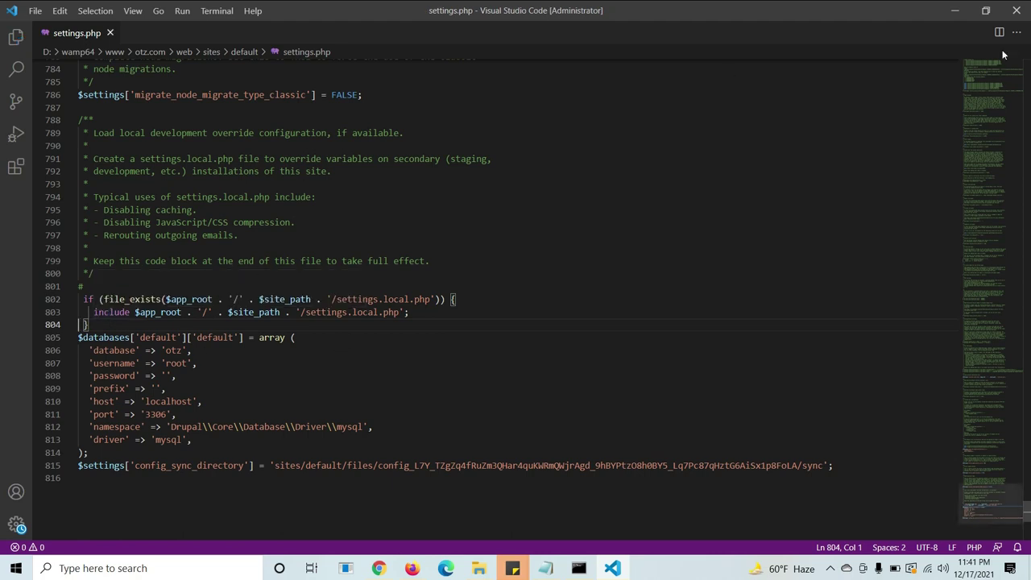
left_click(1016, 10)
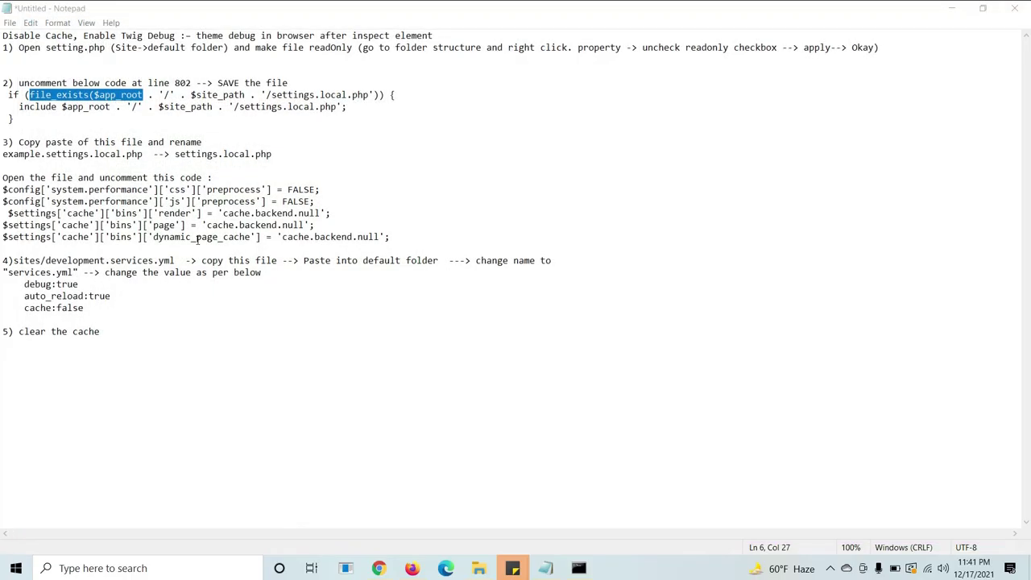
Review step 3 of the Notepad notes about copying and renaming example.settings.local.php and the code lines to uncomment
left_click(545, 567)
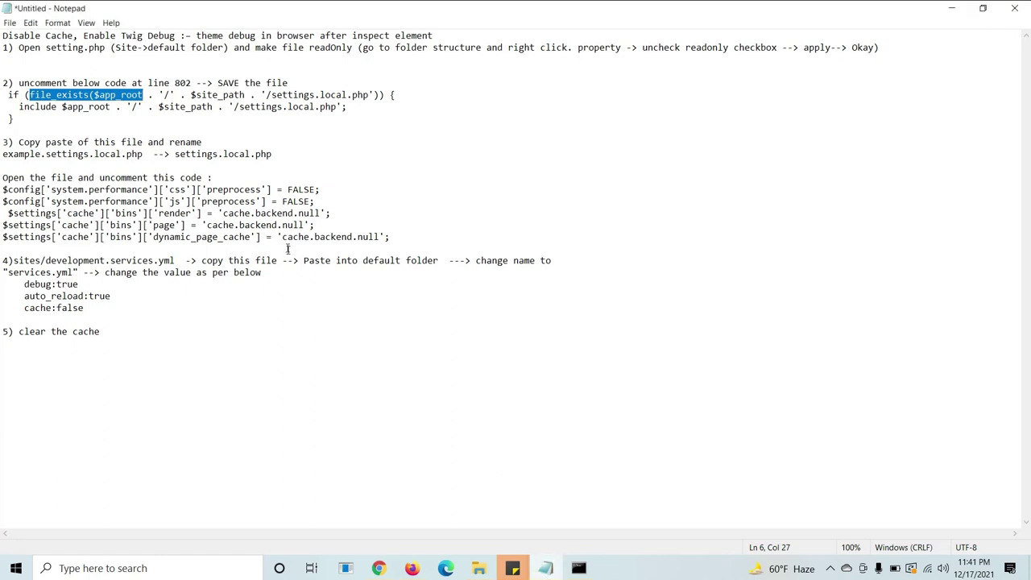
left_click(545, 568)
key("alt+Tab")
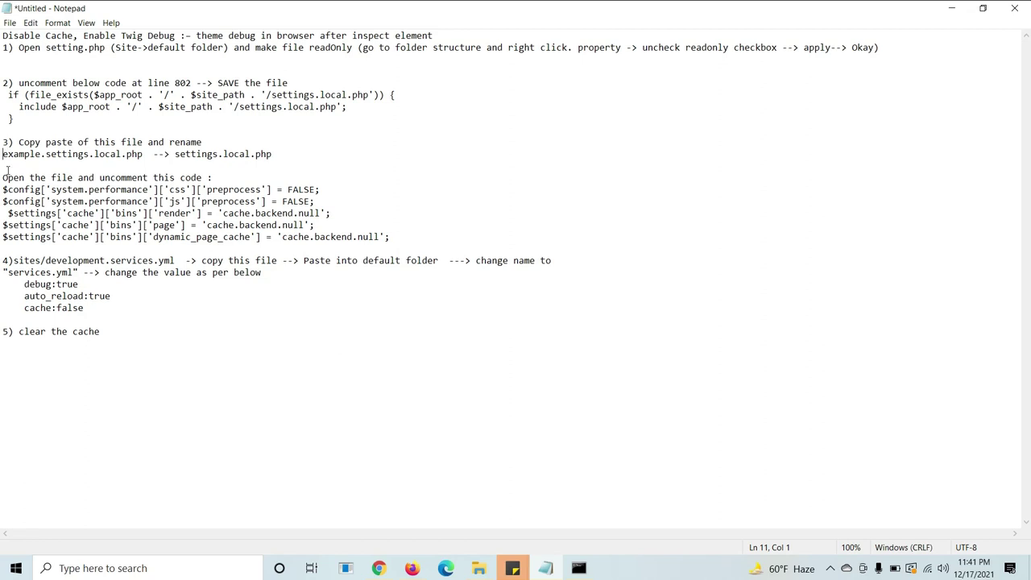
mouse_move(3, 189)
left_mouse_down()
mouse_move(93, 227)
mouse_move(282, 247)
mouse_move(369, 238)
mouse_move(2, 177)
left_mouse_up()
left_click(370, 238)
left_click(3, 178)
left_click_drag(3, 153, 142, 155)
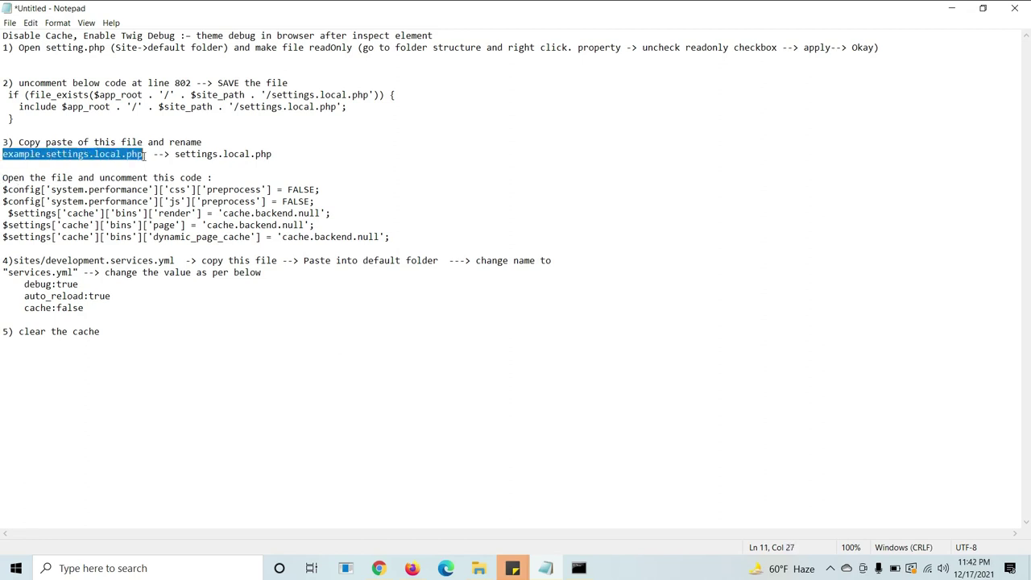
left_click(143, 155)
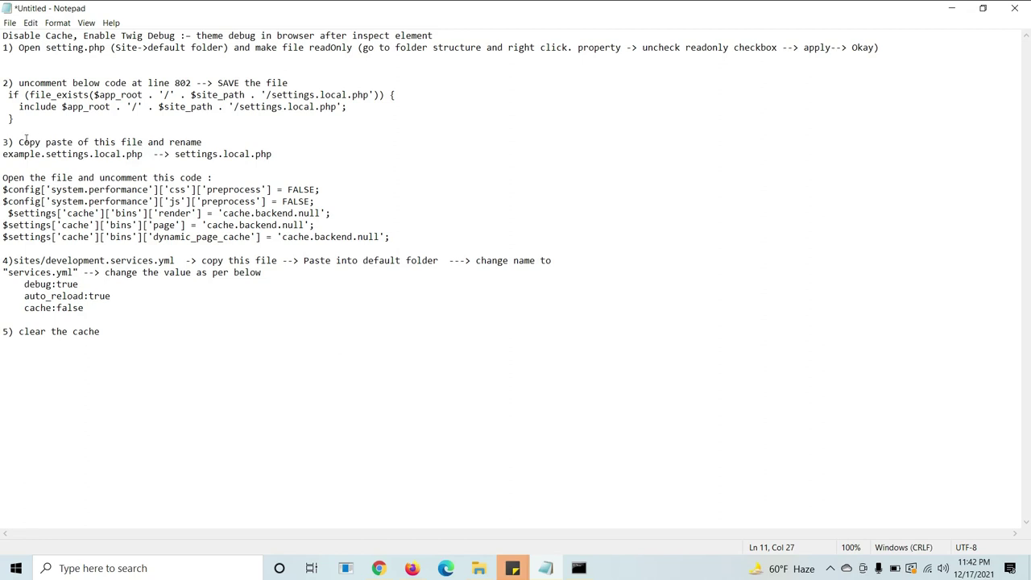
Go up to the sites folder in File Explorer and open example.settings.local in Visual Studio Code
left_click(480, 570)
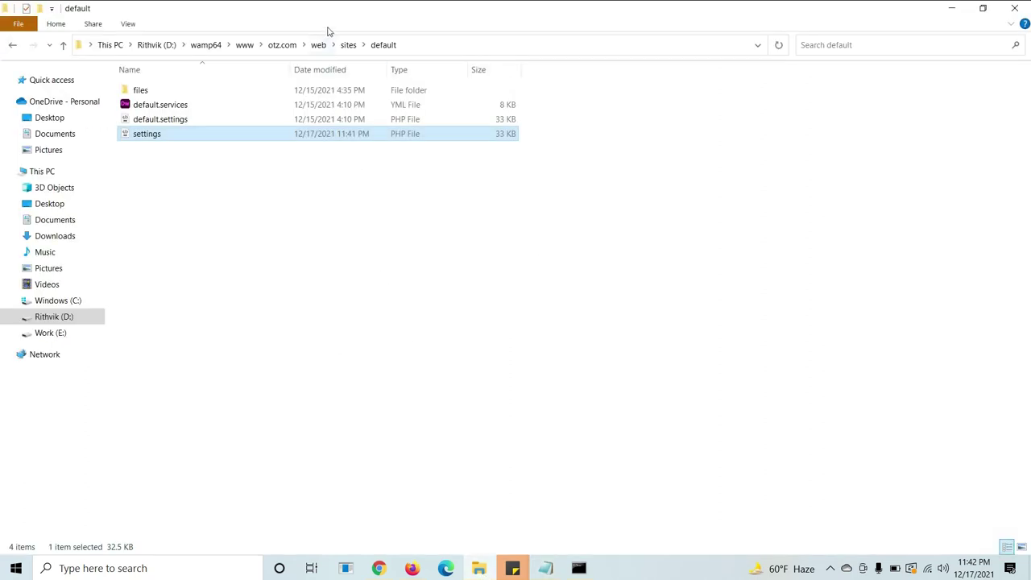
left_click(348, 47)
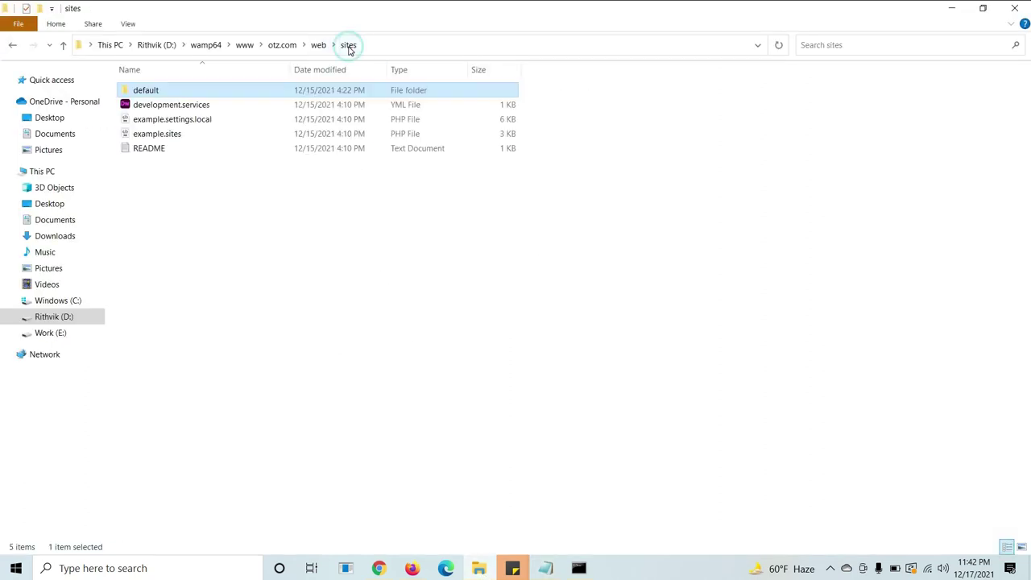
left_click(181, 125)
right_click(179, 124)
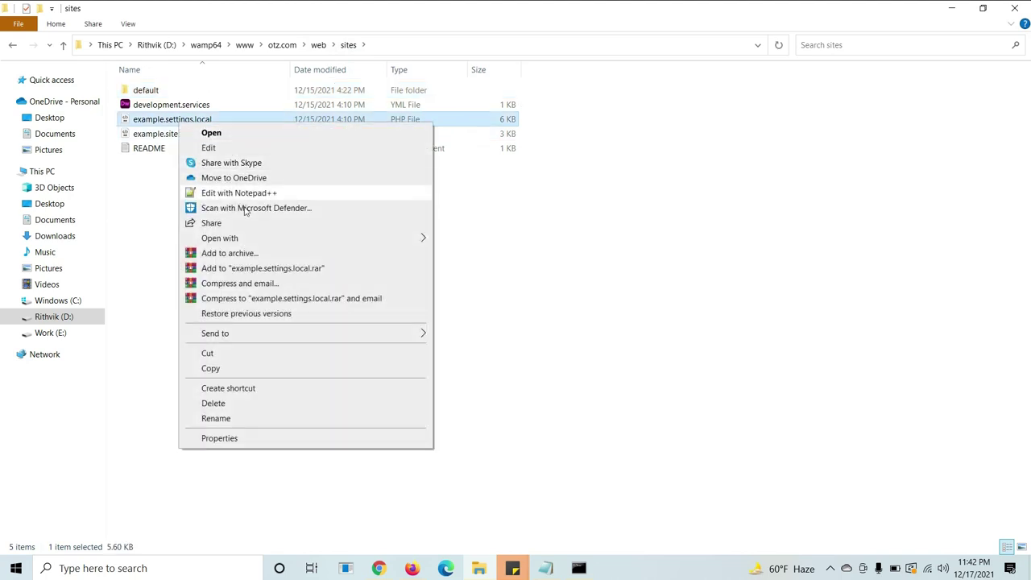
mouse_move(243, 239)
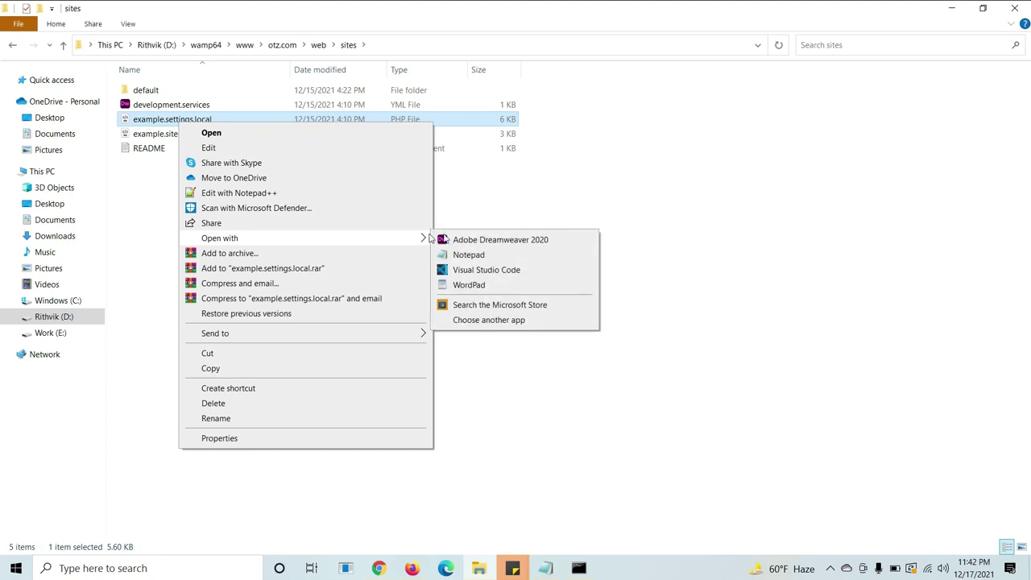
left_click(481, 269)
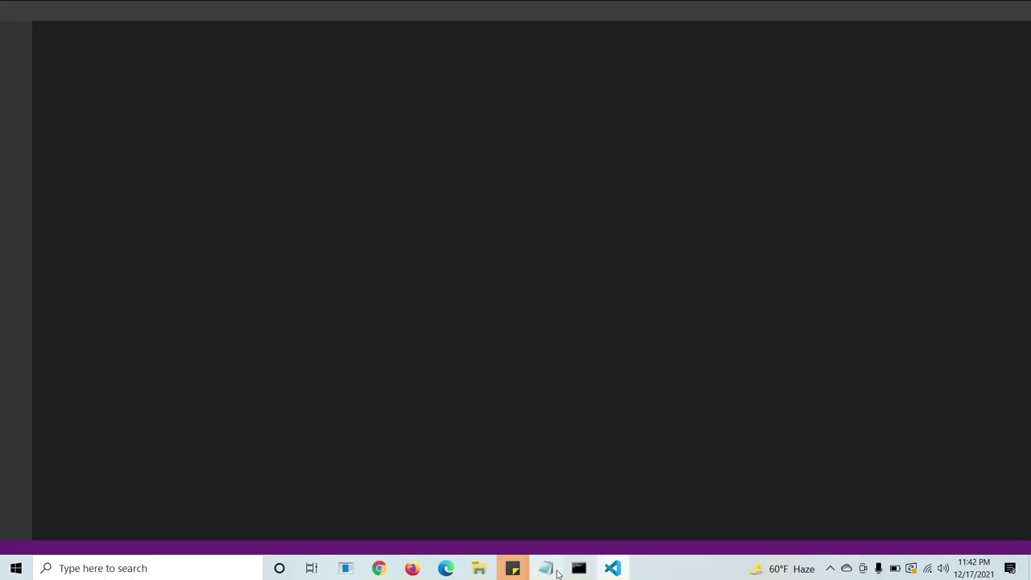
Copy ['css']['preprocess'] from the Notepad notes and search for it in example.settings.local.php in Visual Studio Code
mouse_move(557, 571)
left_click(531, 507)
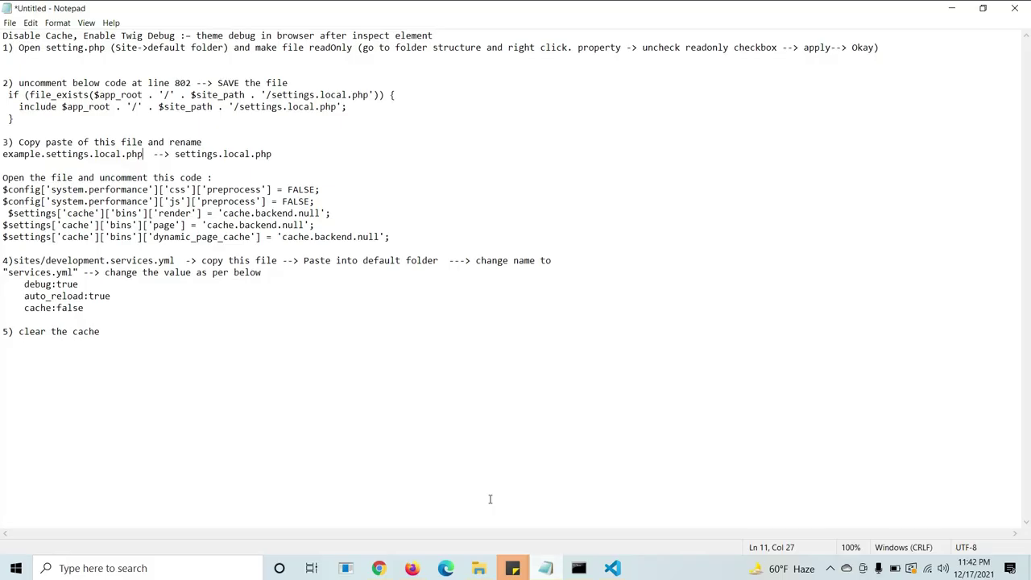
left_click_drag(159, 189, 272, 190)
key("ctrl+c")
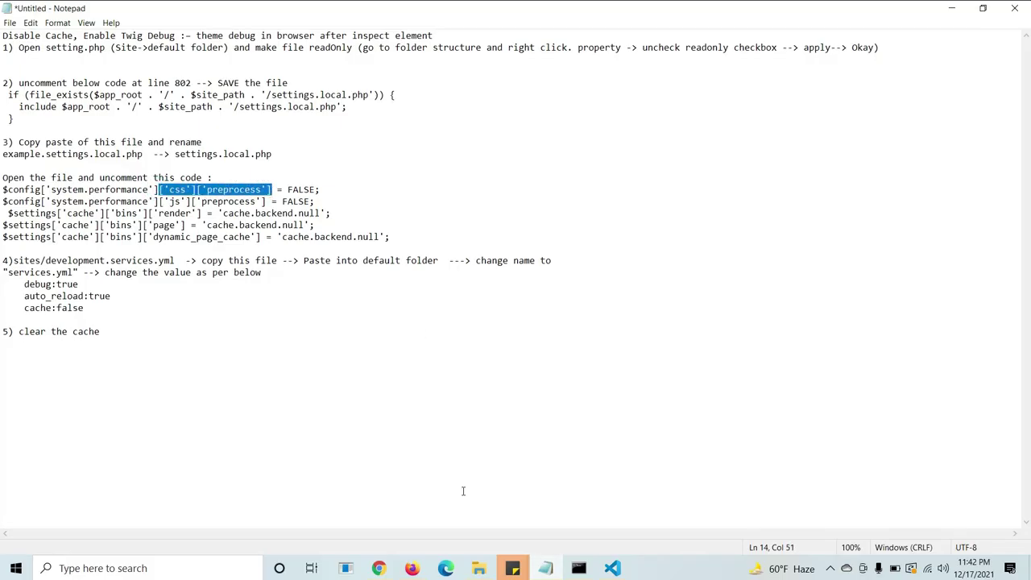
left_click(480, 570)
left_click(612, 568)
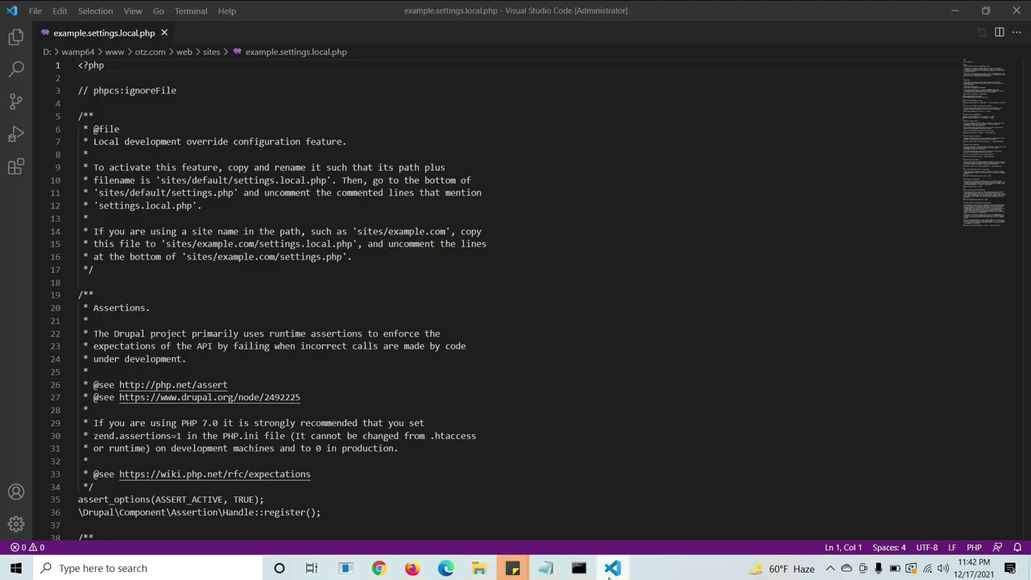
key("ctrl+f")
key("ctrl+v")
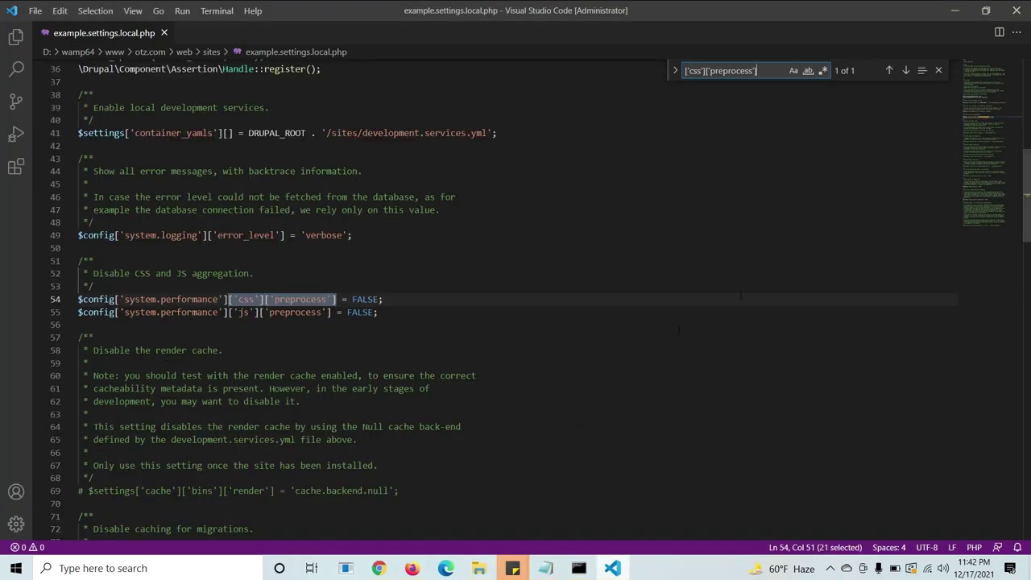
left_click(939, 72)
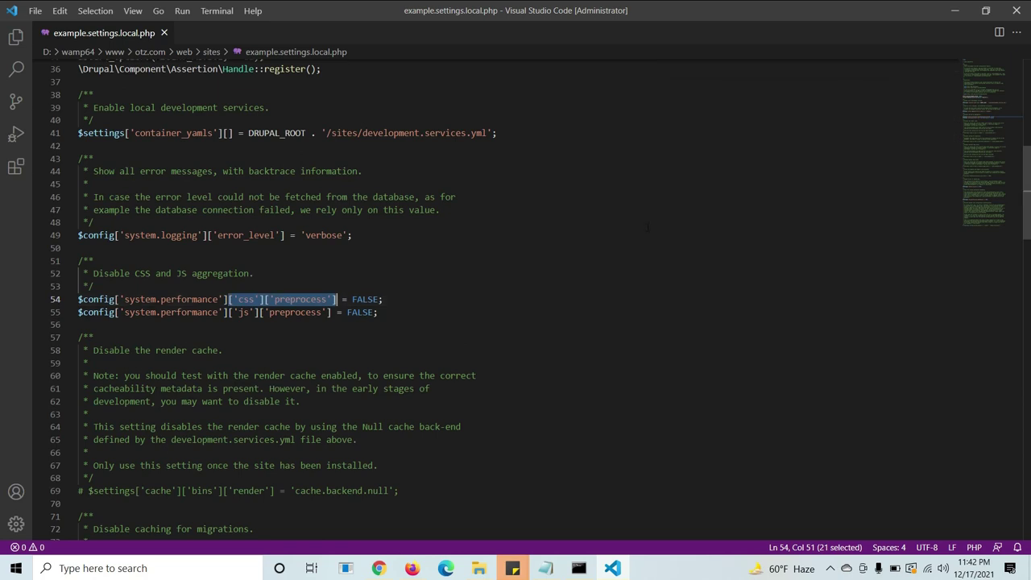
Return to the Notepad notes and check the original and new file names given in step 3
left_click(545, 568)
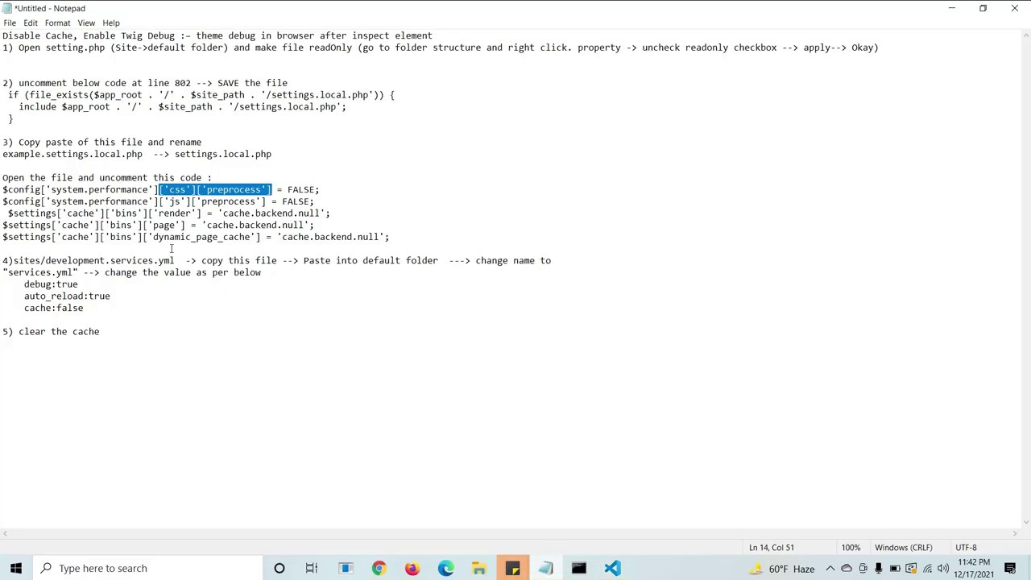
left_click_drag(4, 154, 145, 153)
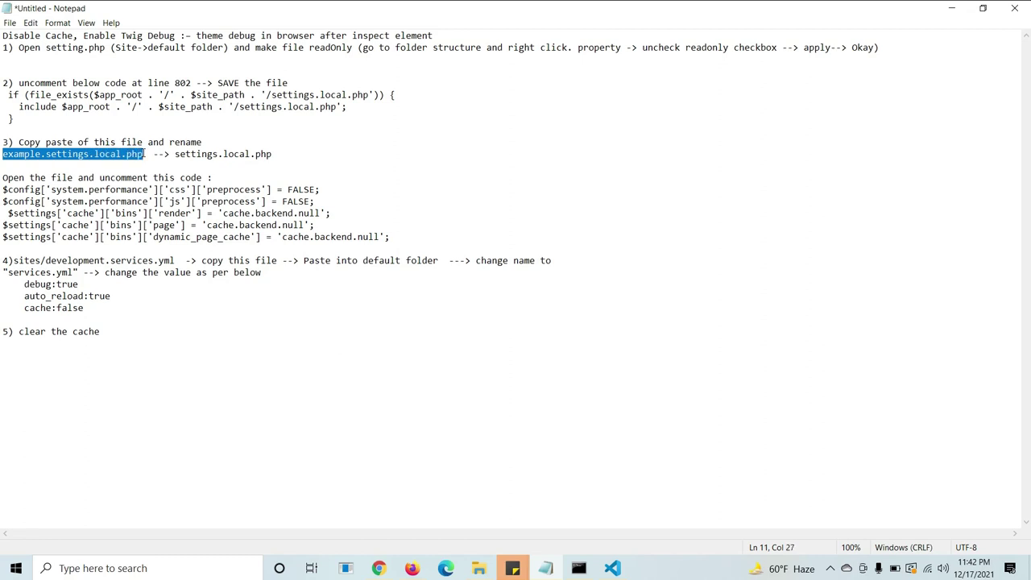
left_click(145, 154)
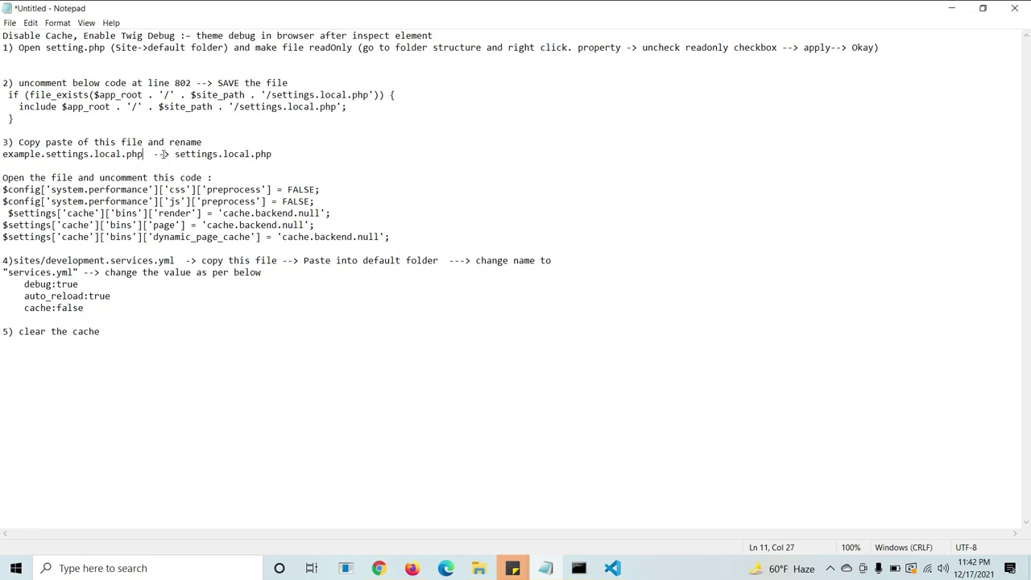
left_click_drag(176, 154, 271, 154)
left_click(283, 154)
left_click_drag(3, 153, 149, 154)
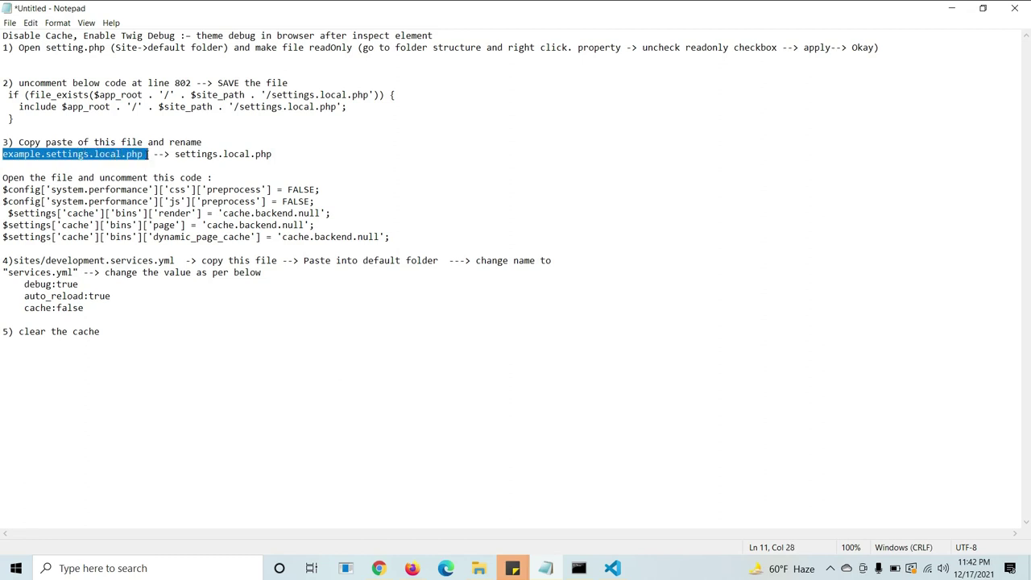
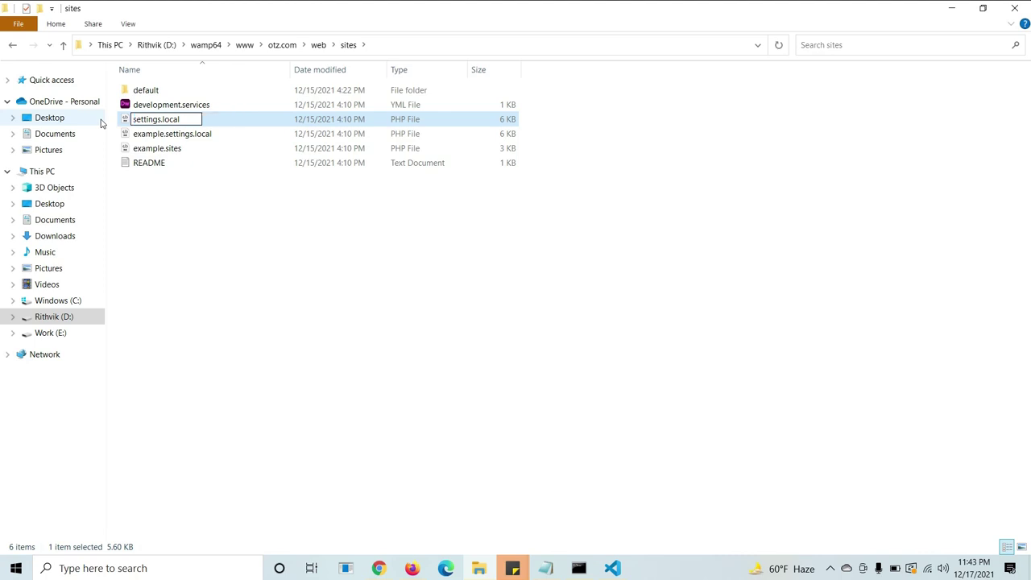
Name the copied example file settings.local in the sites folder and open it in Visual Studio Code
key("Return")
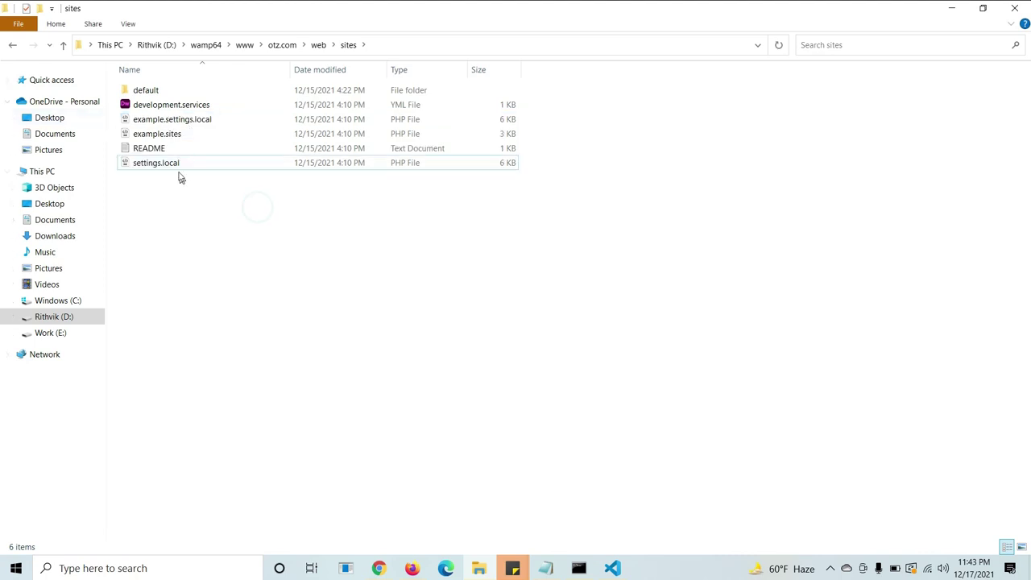
right_click(178, 166)
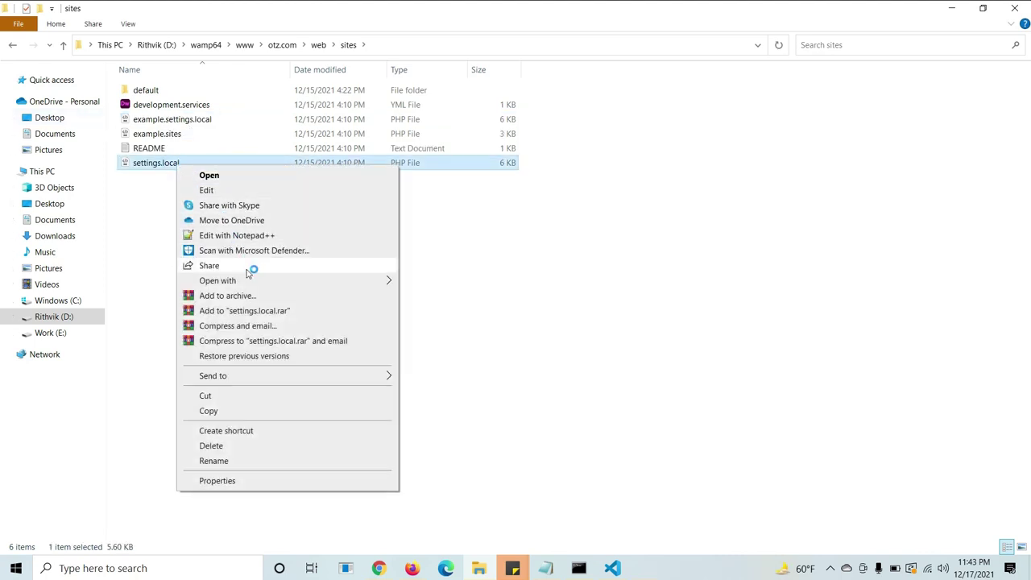
mouse_move(253, 280)
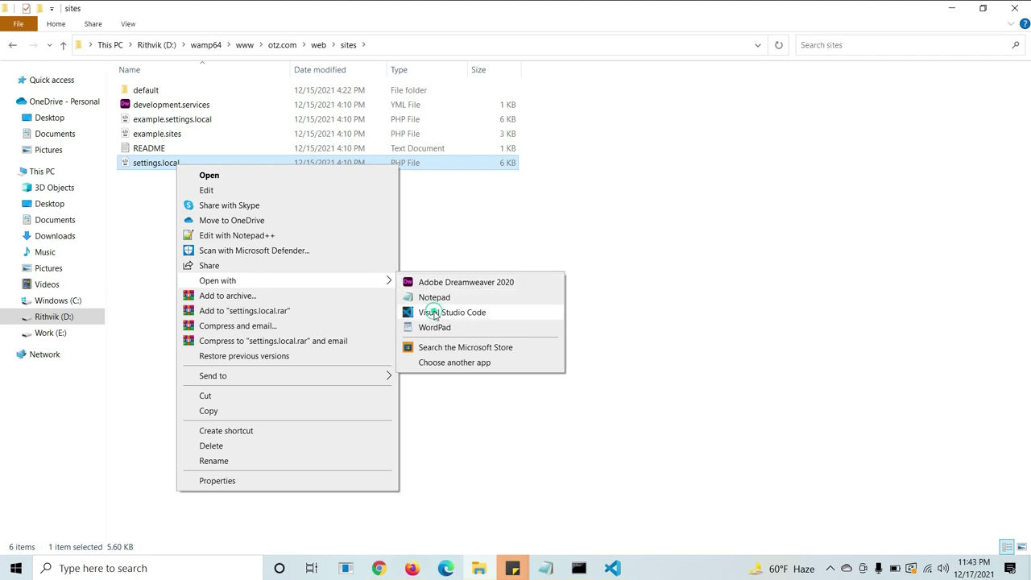
left_click(435, 313)
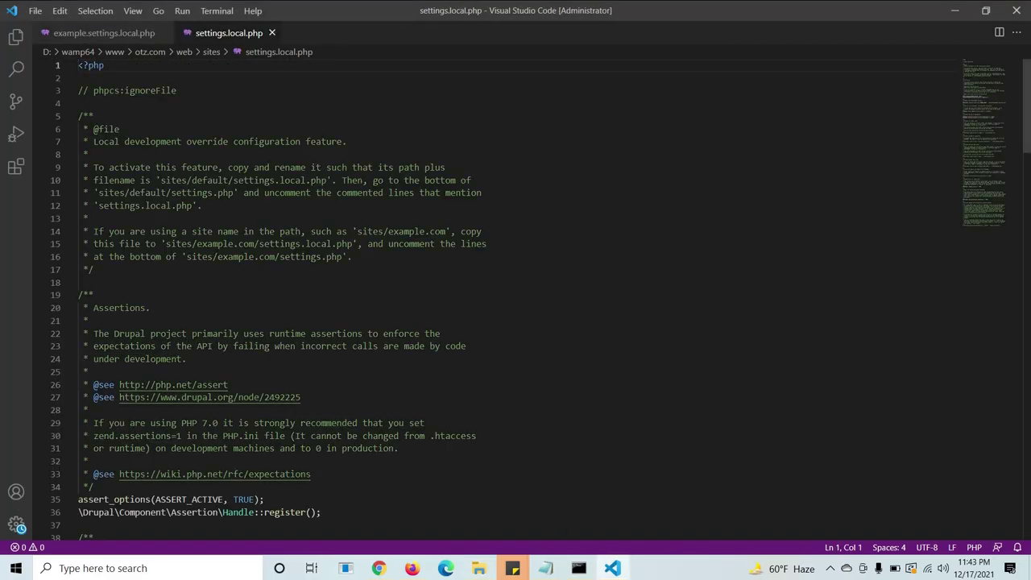
Copy ['css']['preprocess'] from the Notepad notes and find it in settings.local.php in Visual Studio Code
left_click(545, 570)
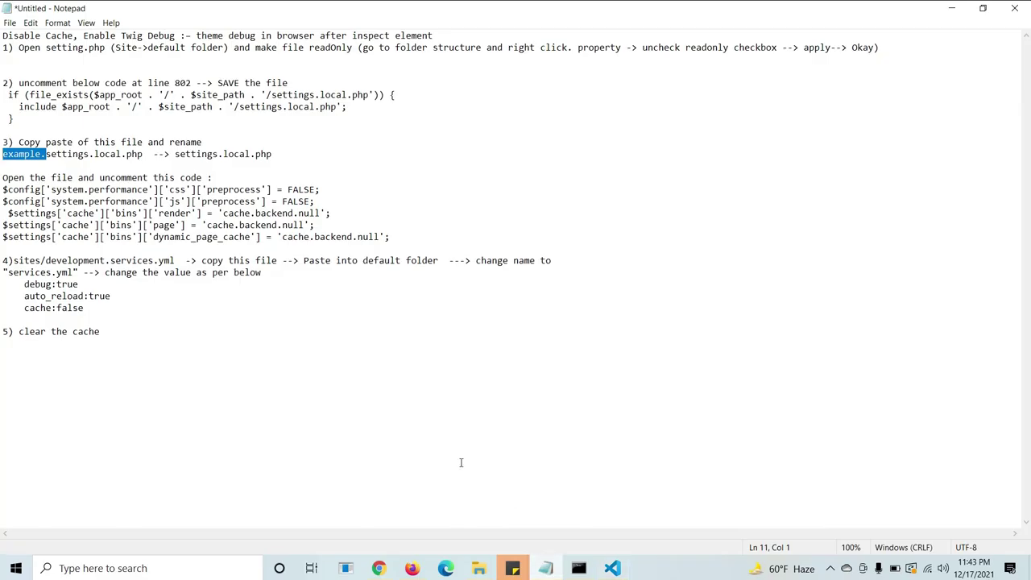
left_click_drag(160, 190, 272, 189)
key("ctrl+c")
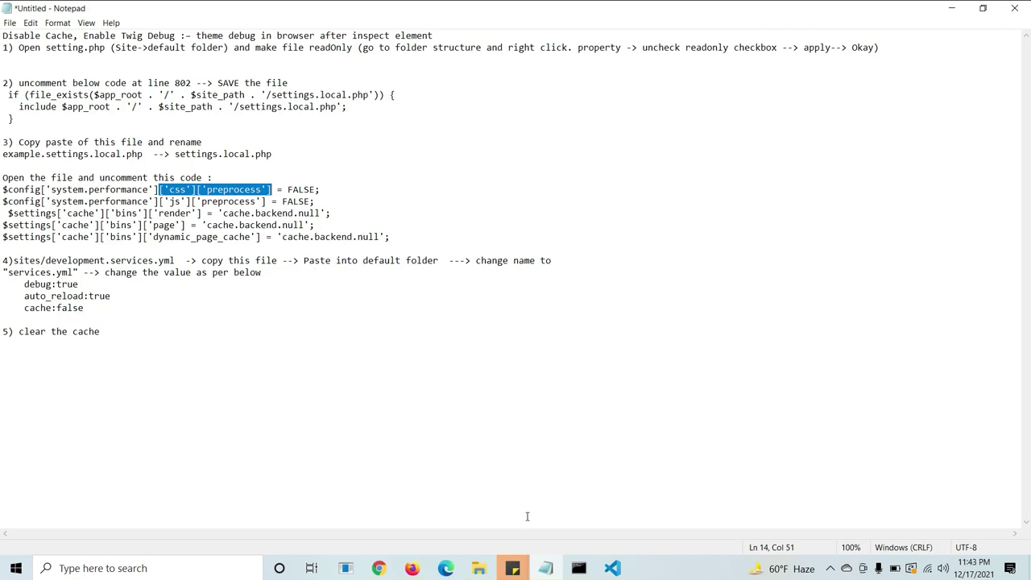
left_click(614, 567)
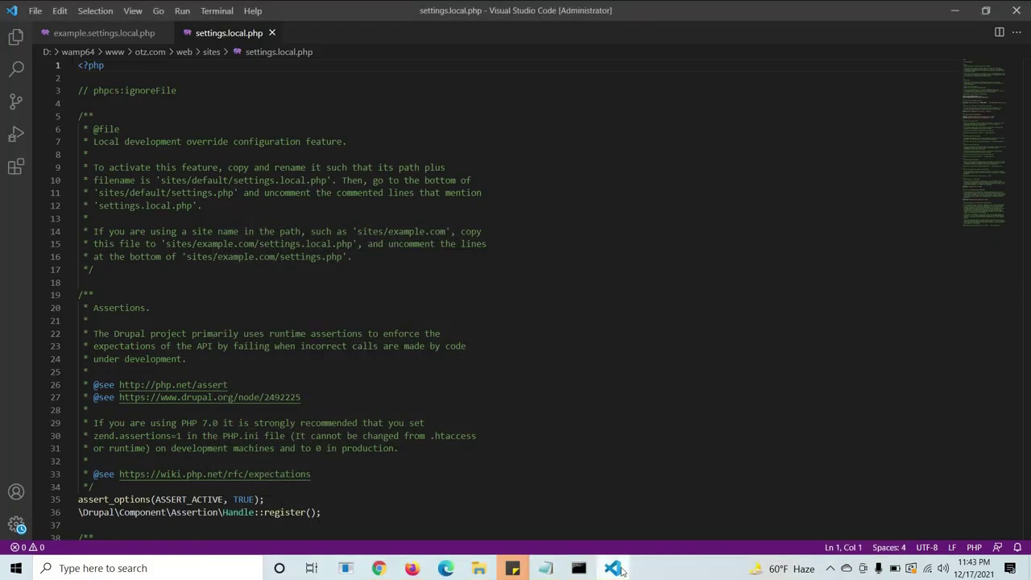
key("ctrl+f")
key("ctrl+v")
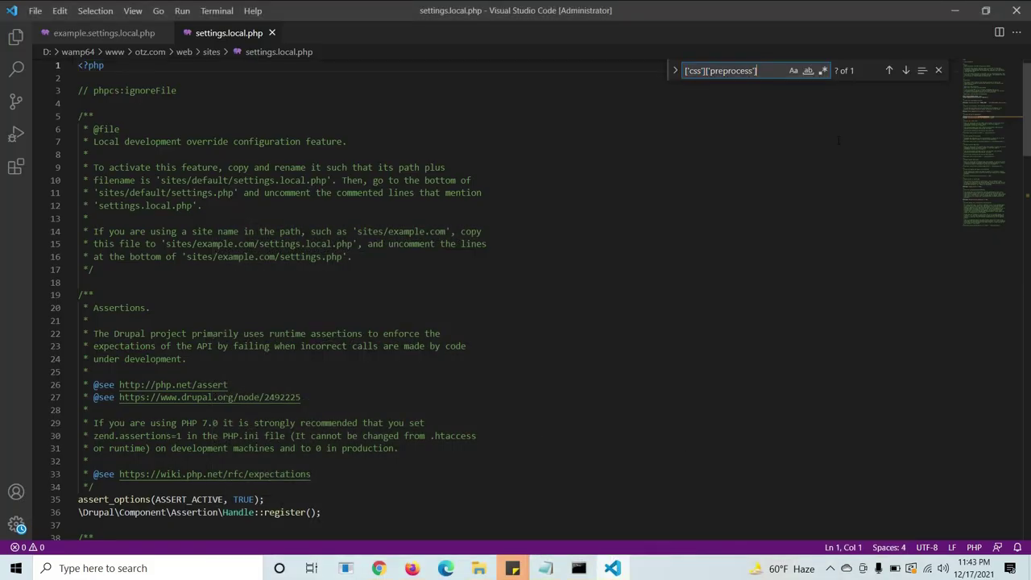
left_click(889, 71)
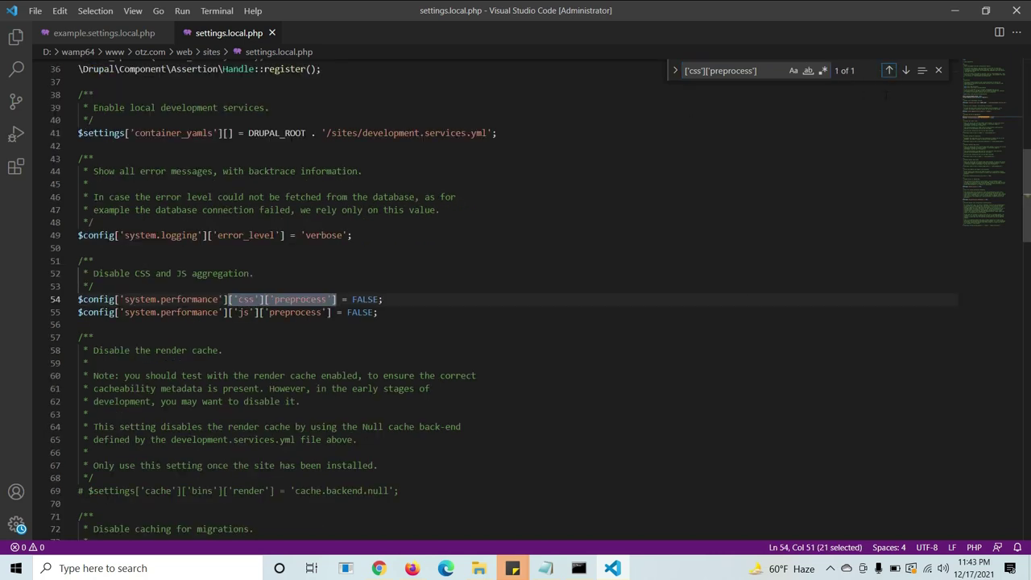
Copy ['js']['preprocess'] from the Notepad notes and find it in settings.local.php in Visual Studio Code
left_click(612, 567)
left_click(545, 567)
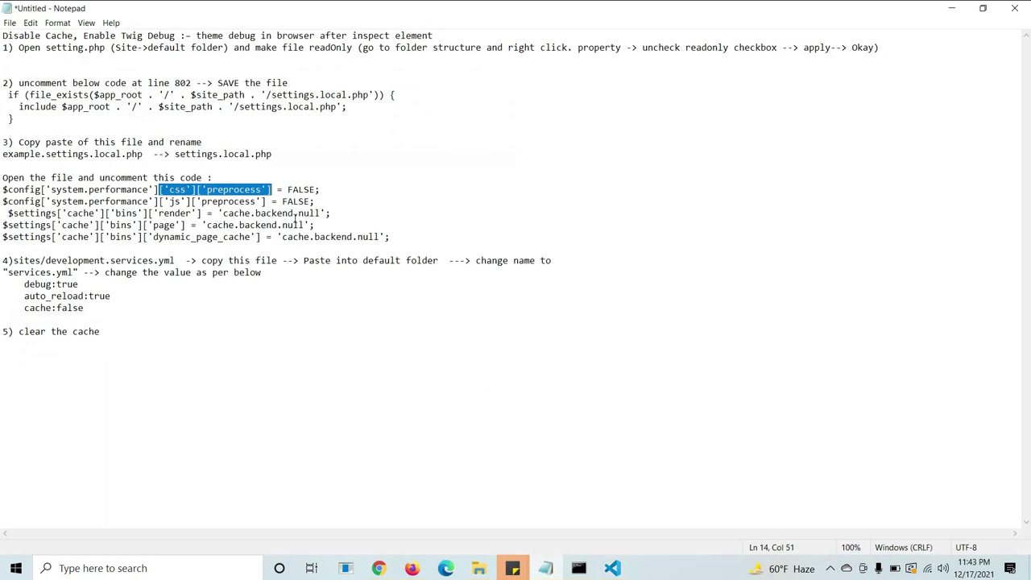
left_click(227, 221)
left_click_drag(161, 201, 268, 196)
key("ctrl+c")
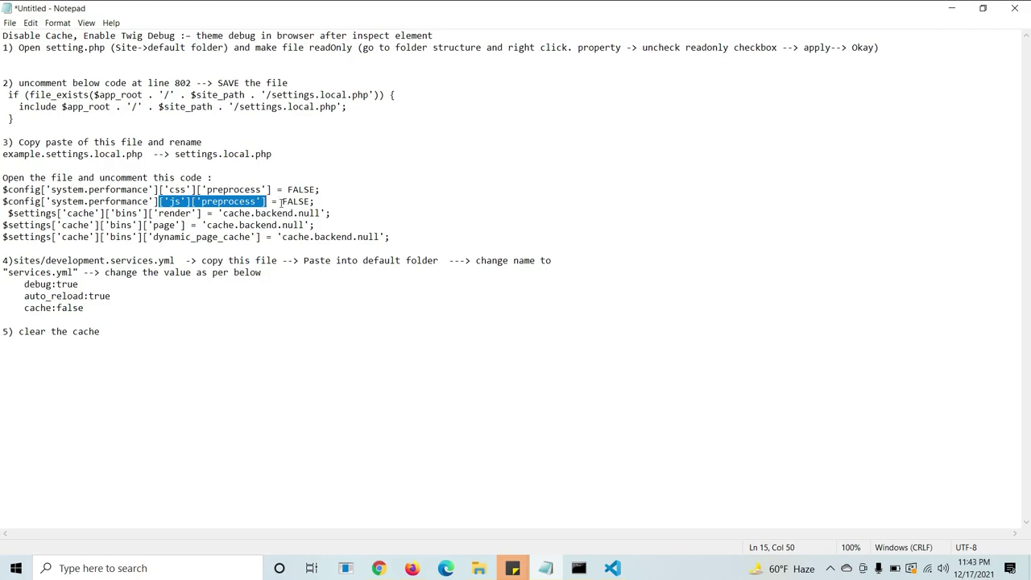
left_click(612, 567)
key("ctrl+f")
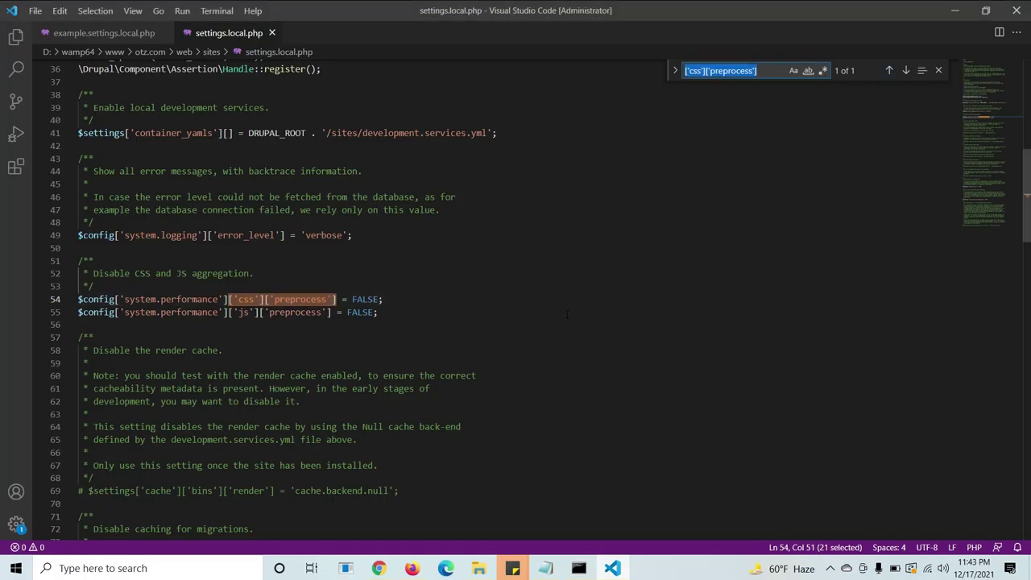
key("ctrl+v")
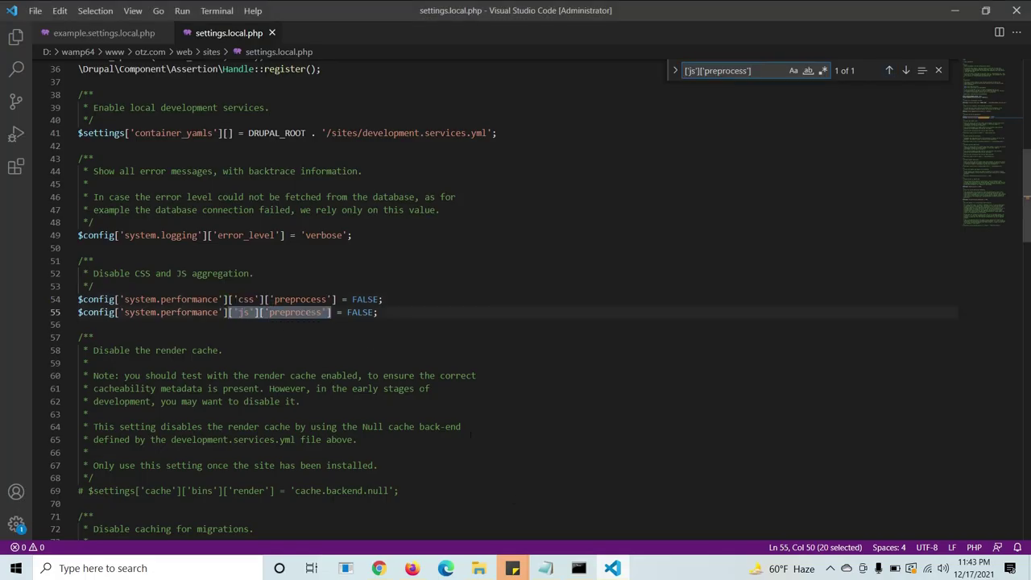
Using the ['render'] = 'cache.backend.null text from the Notepad notes, find the render cache setting in settings.local.php and uncomment it
left_click(545, 568)
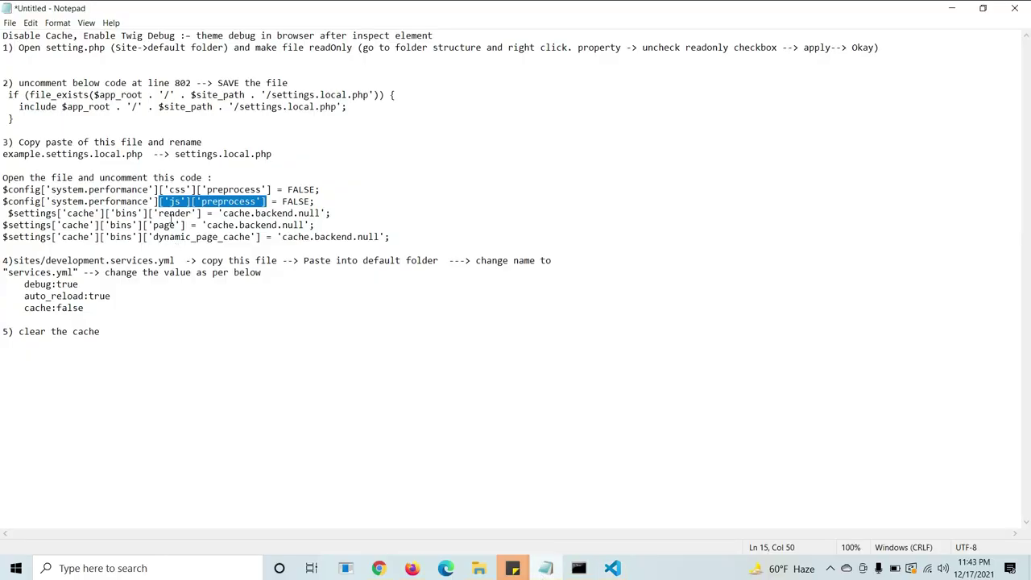
left_click_drag(149, 213, 322, 213)
key("ctrl+c")
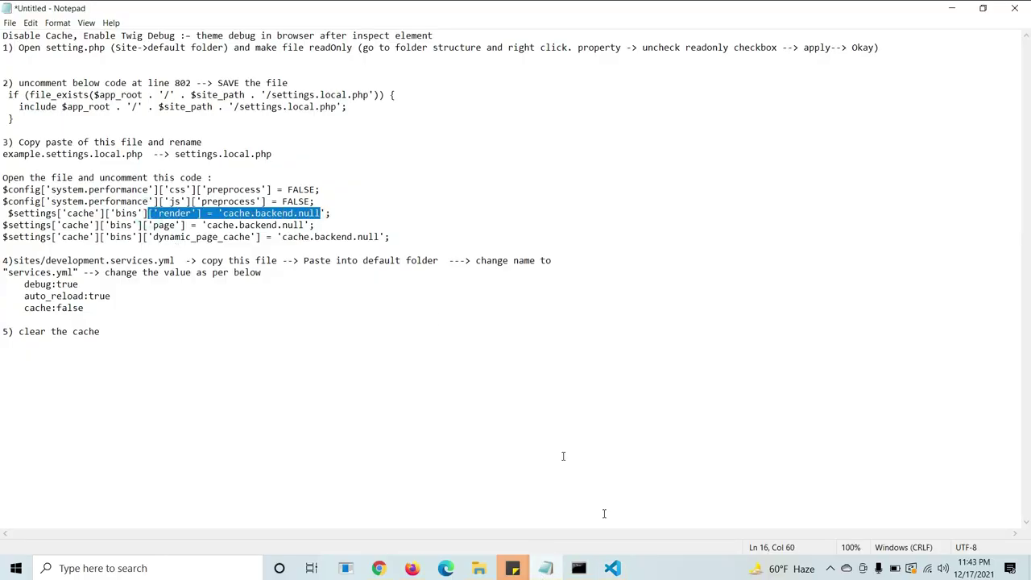
left_click(612, 568)
key("ctrl+v")
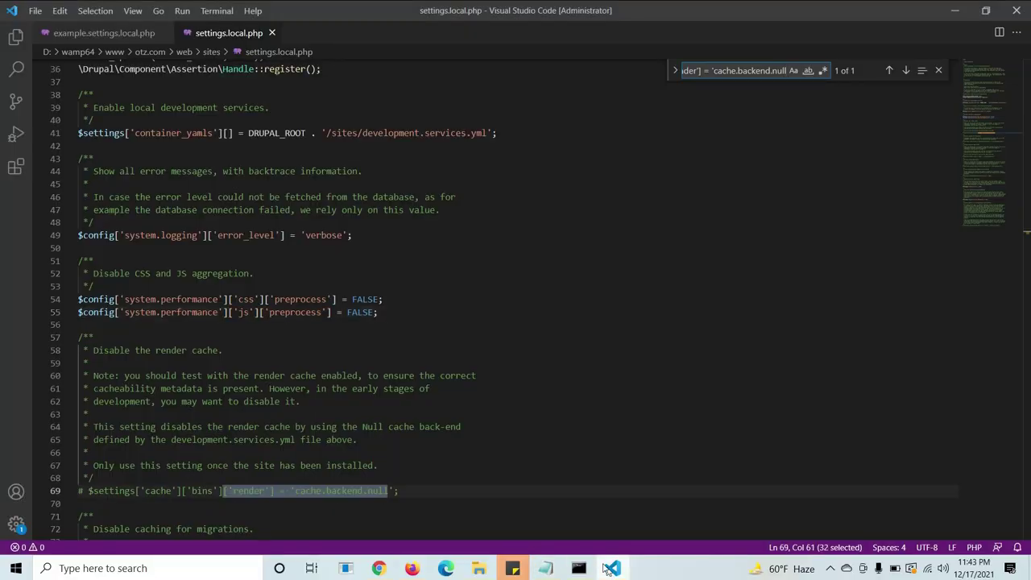
scroll(515, 299, "down", 1)
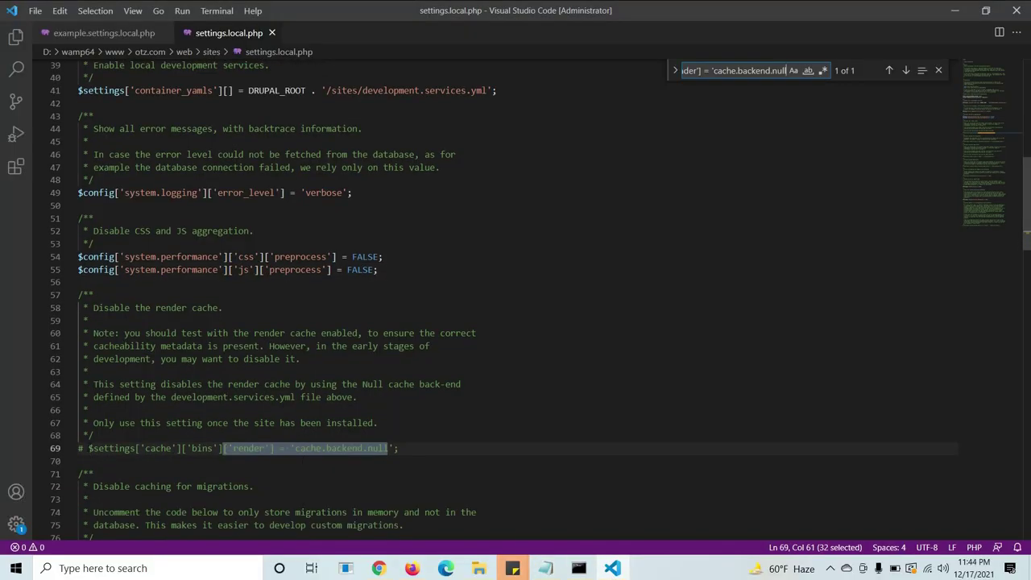
left_click(78, 448)
key("Delete")
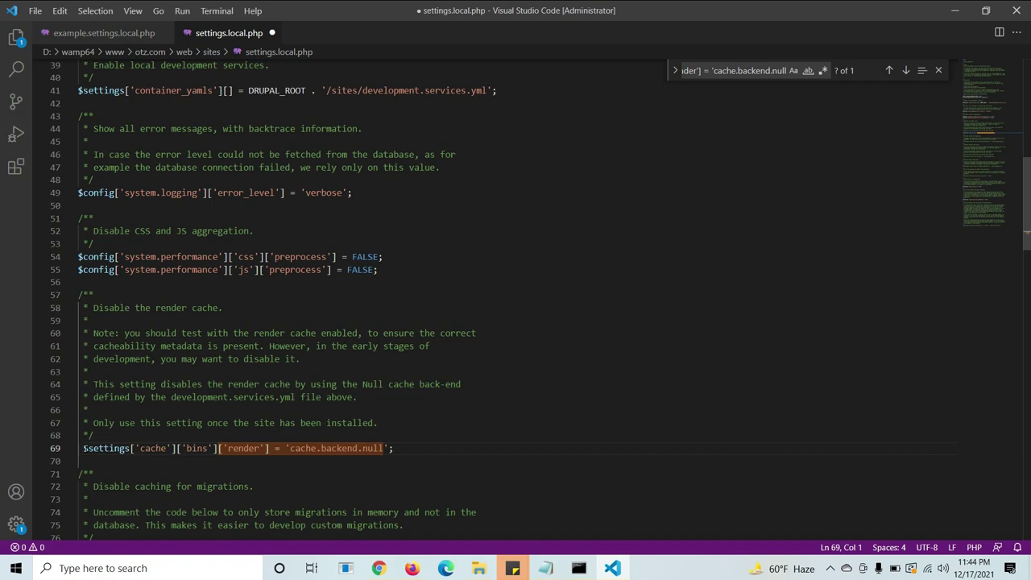
Using the ['page'] = 'cache.backend.null text from the Notepad notes, find the page cache setting in settings.local.php and uncomment it
left_click(546, 568)
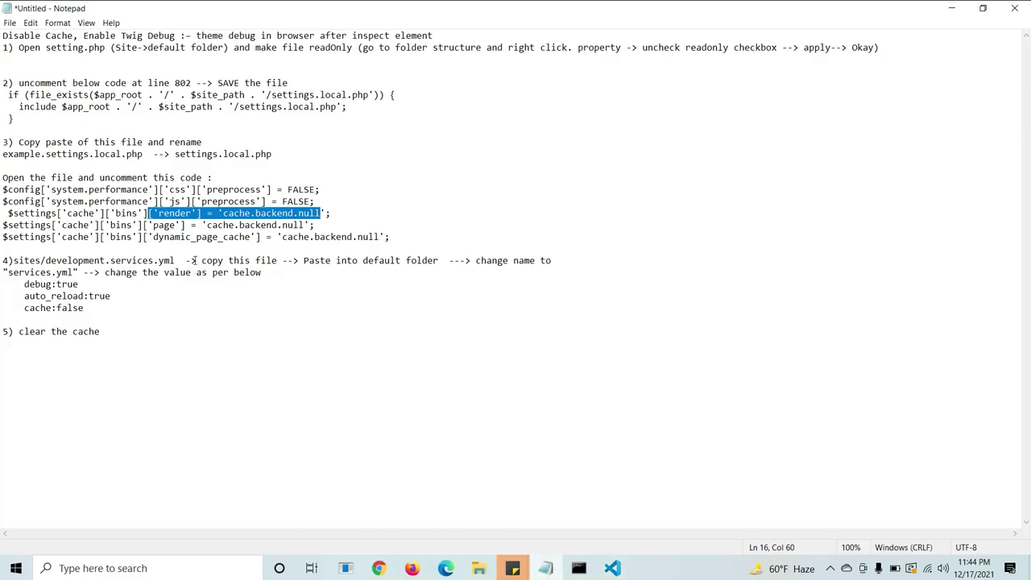
left_click_drag(143, 225, 306, 225)
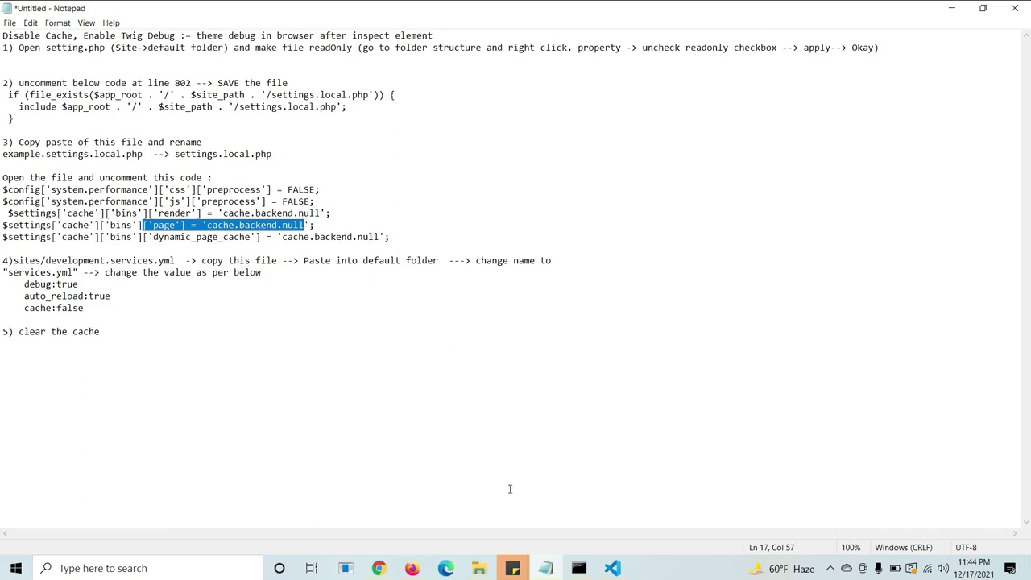
key("ctrl+c")
left_click(612, 568)
key("ctrl+v")
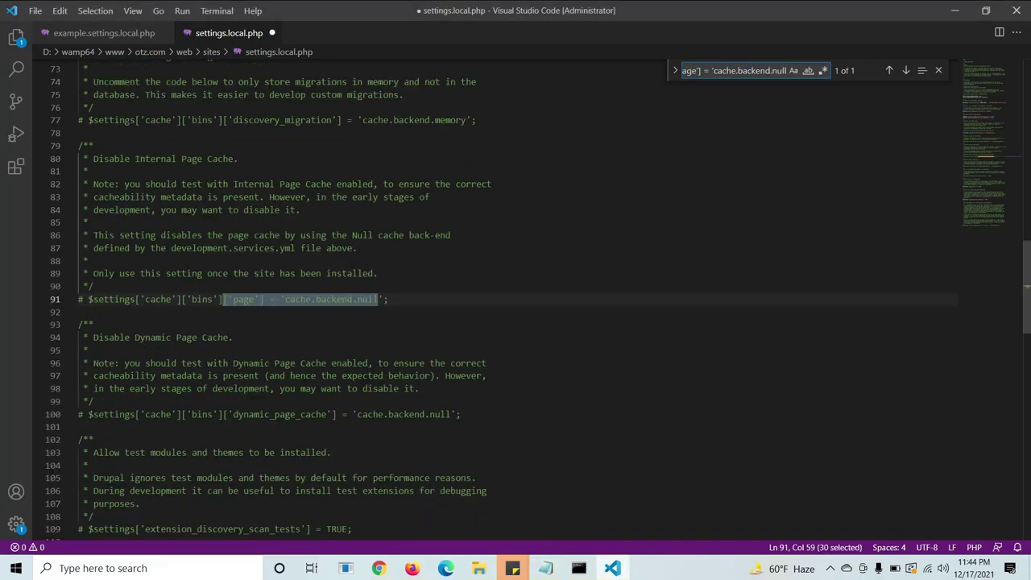
left_click(80, 299)
key("Delete")
key("Delete")
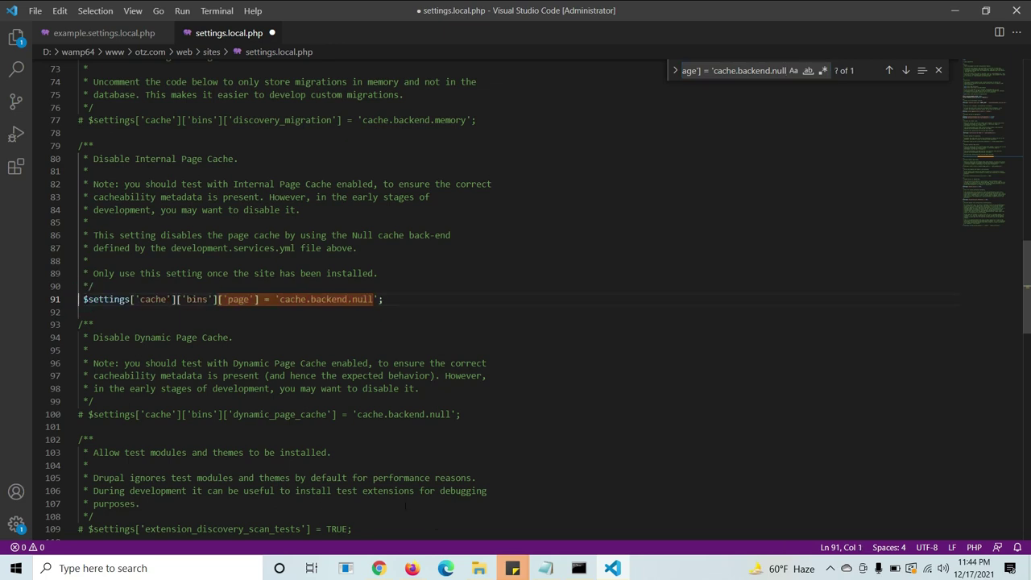
Copy ['dynamic_page_cache'] from the Notepad notes, find that setting in settings.local.php and uncomment it
left_click(545, 568)
left_click(216, 213)
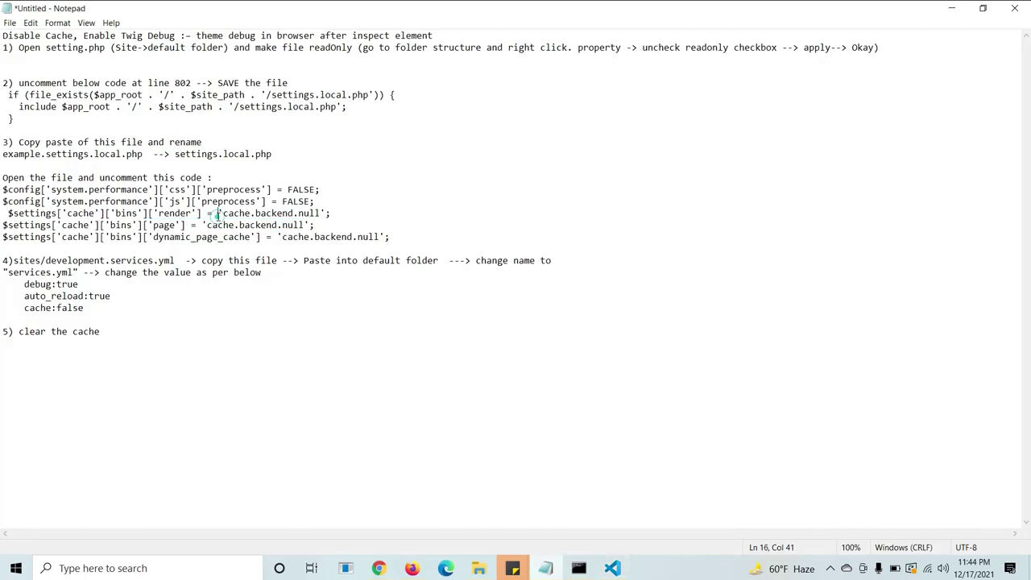
left_click_drag(144, 237, 259, 237)
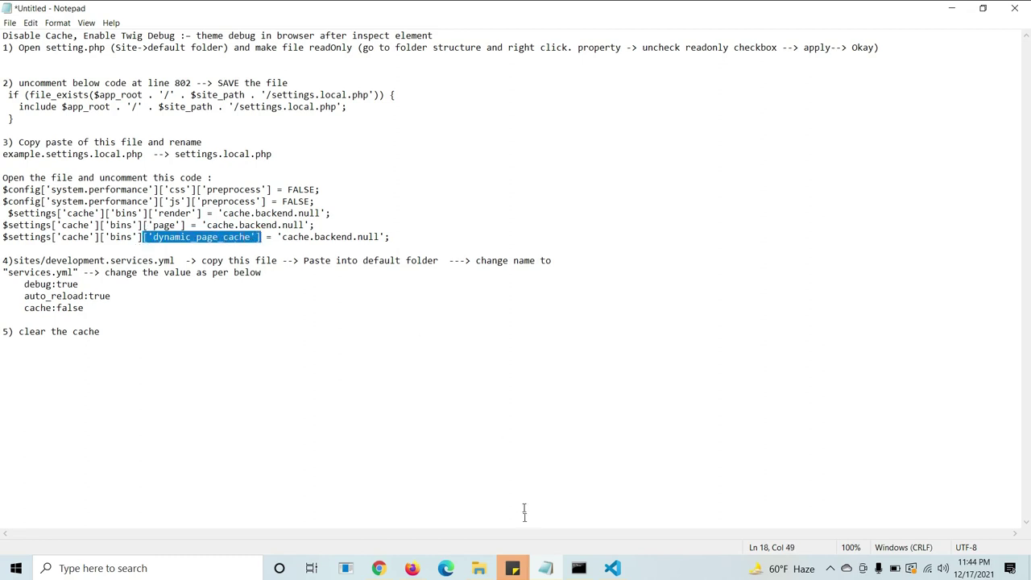
left_click(612, 568)
key("ctrl+f")
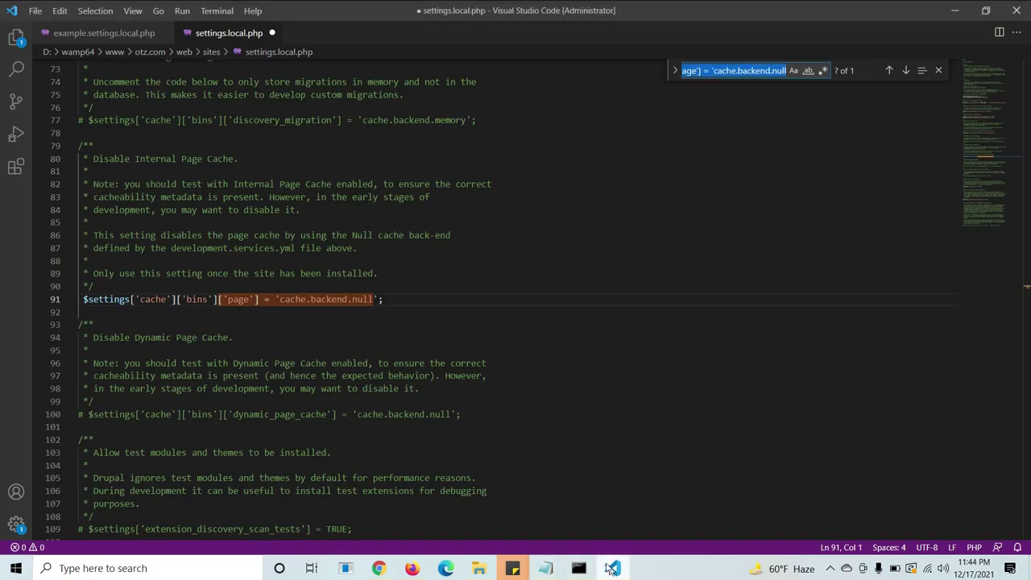
key("ctrl+v")
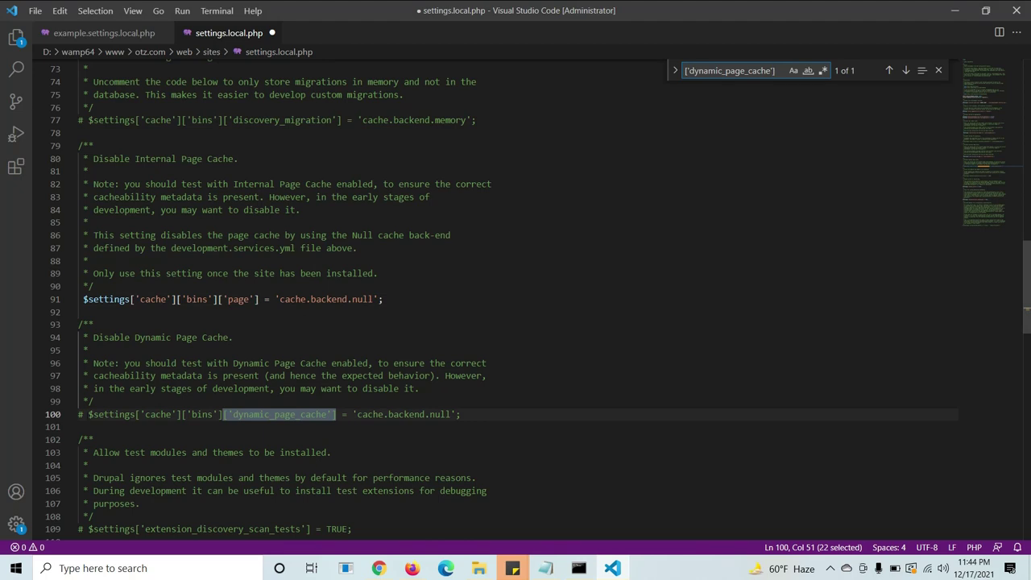
left_click(84, 414)
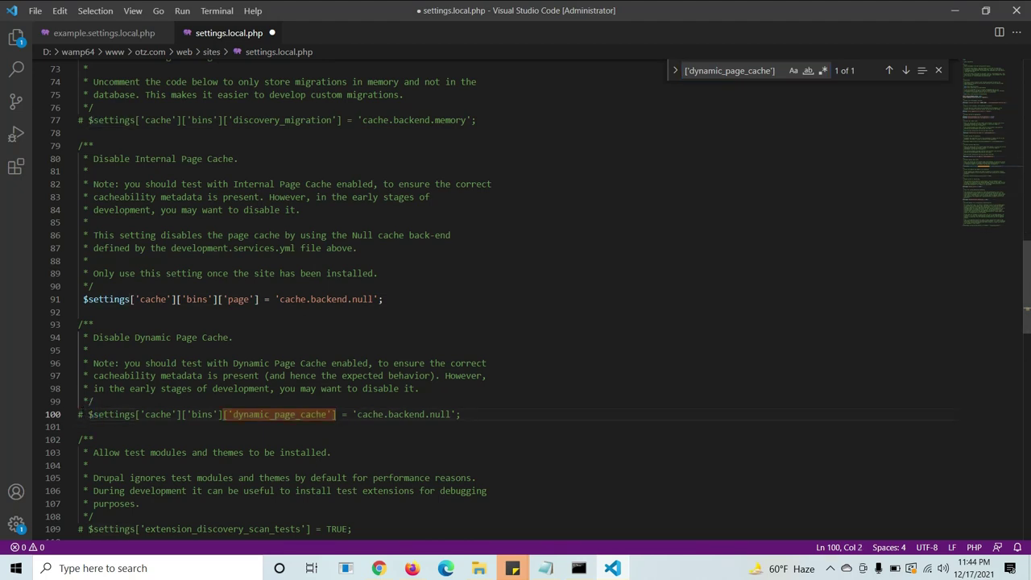
key("BackSpace")
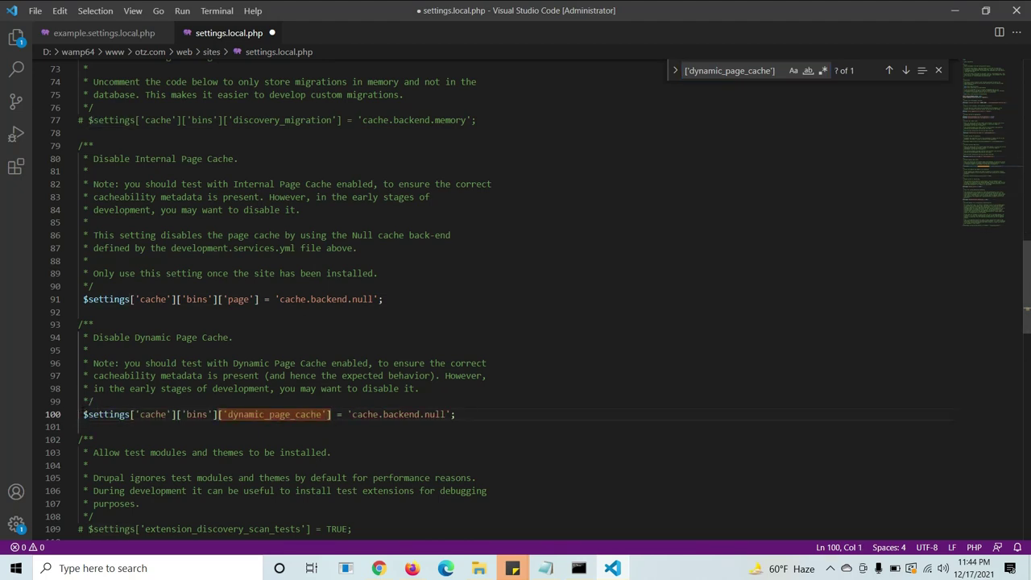
Save settings.local.php, then close it and example.settings.local.php in Visual Studio Code
key("ctrl+s")
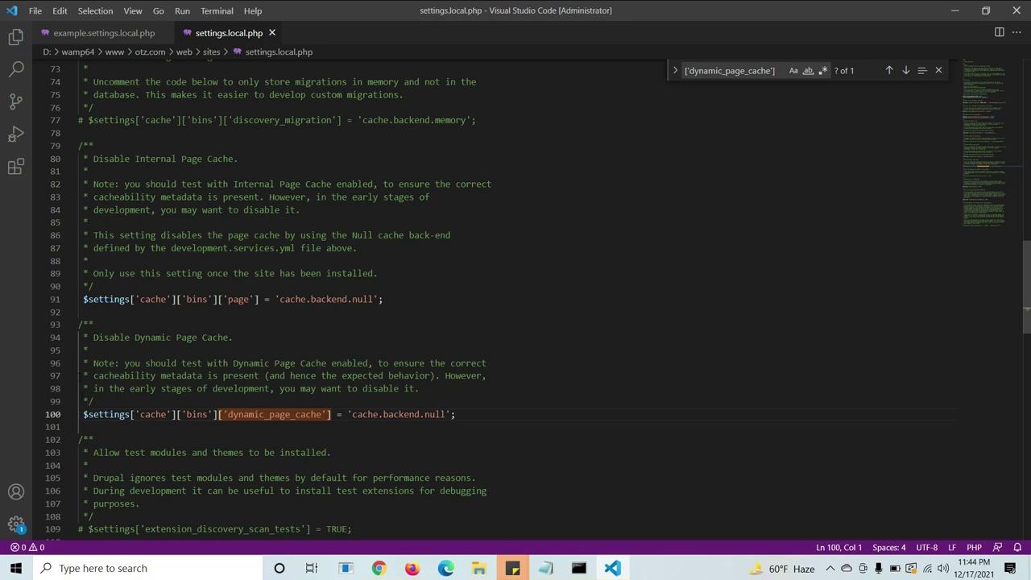
left_click(271, 32)
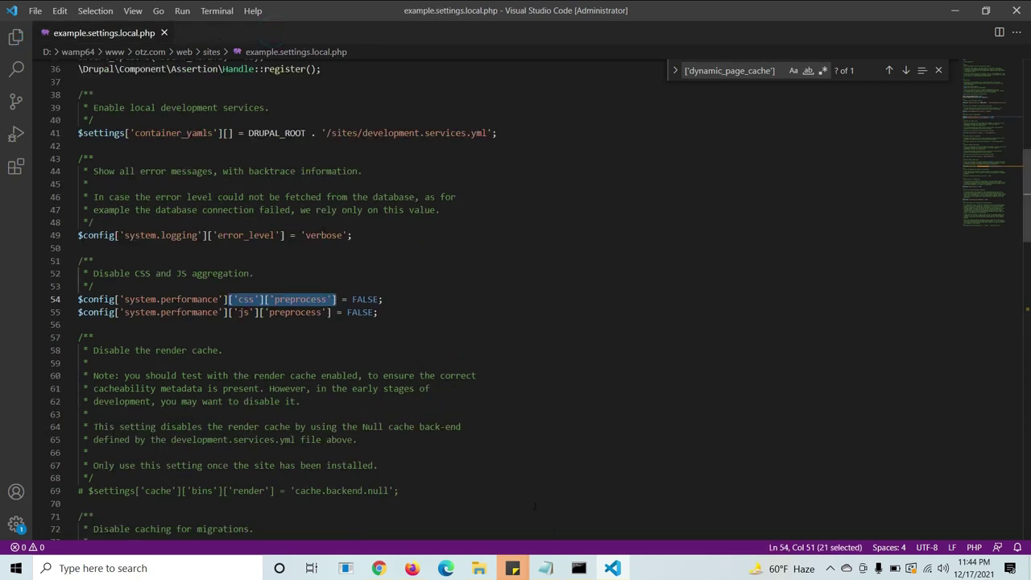
left_click(163, 32)
Review the debug, auto_reload and cache values listed under step 4 of the Notepad notes
left_click(545, 568)
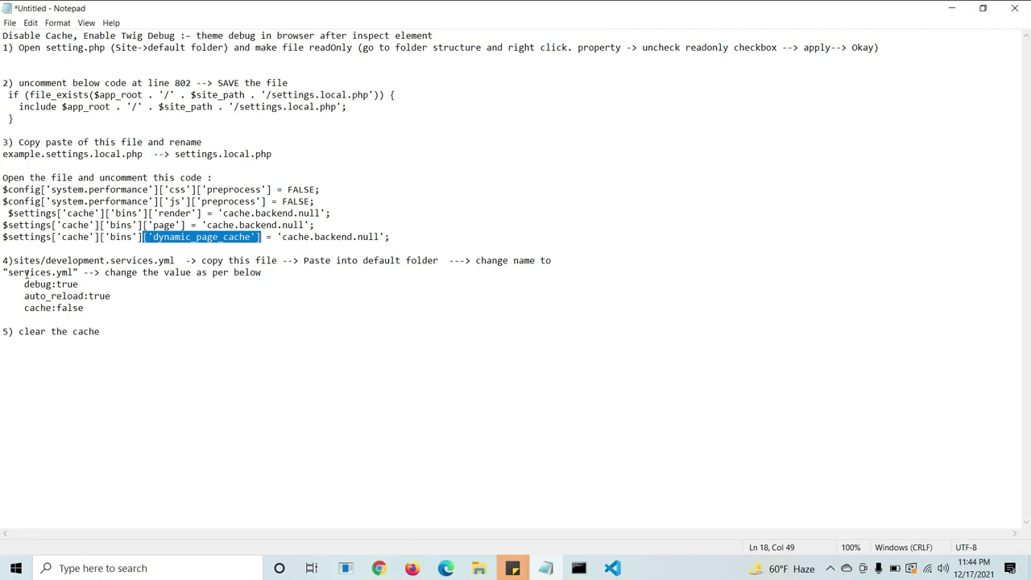
left_click_drag(22, 284, 111, 312)
left_click(103, 307)
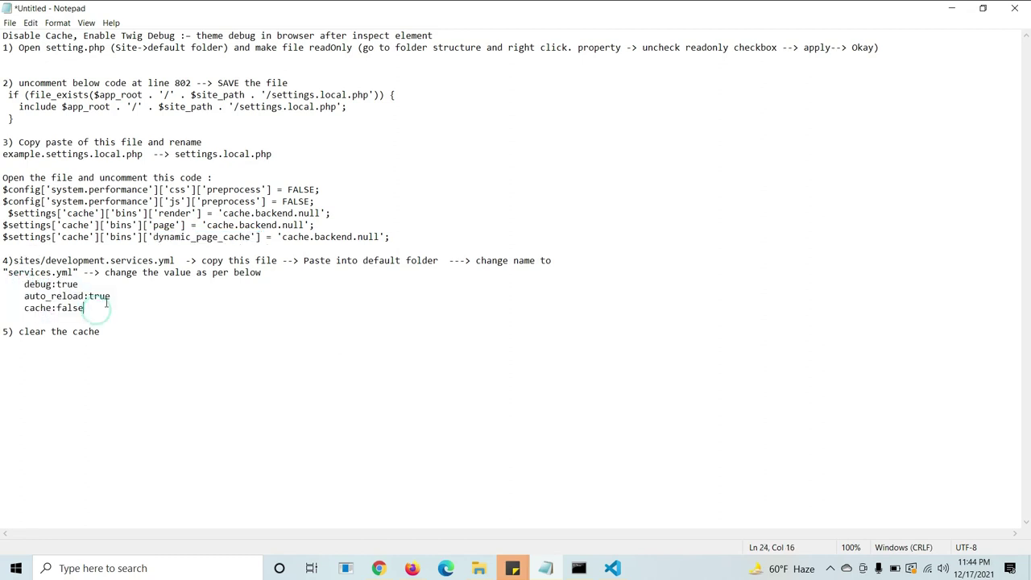
Open development.services.yml from the sites folder in Visual Studio Code to check its contents, and close it
left_click(479, 568)
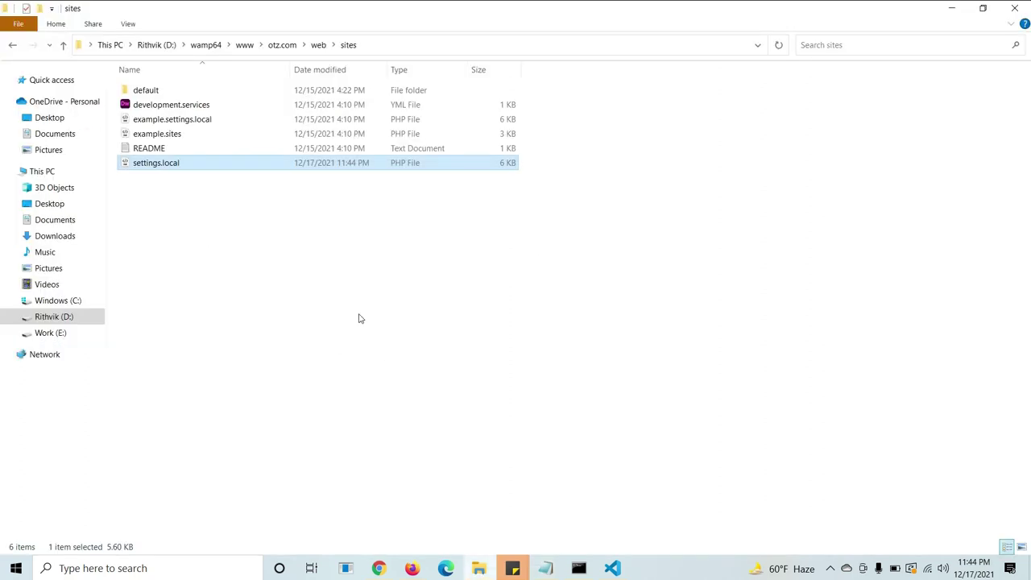
left_click(179, 107)
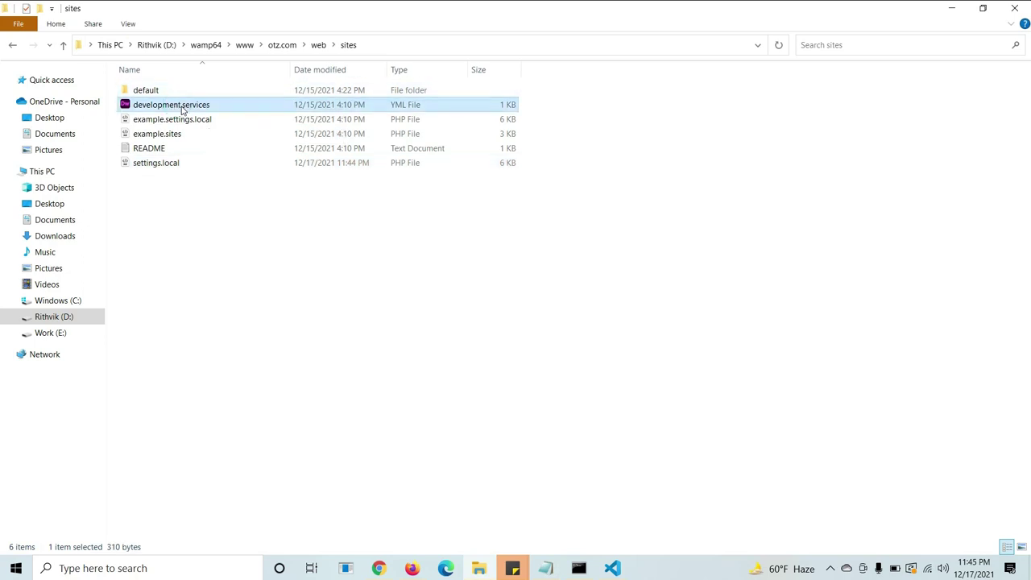
right_click(182, 107)
mouse_move(250, 207)
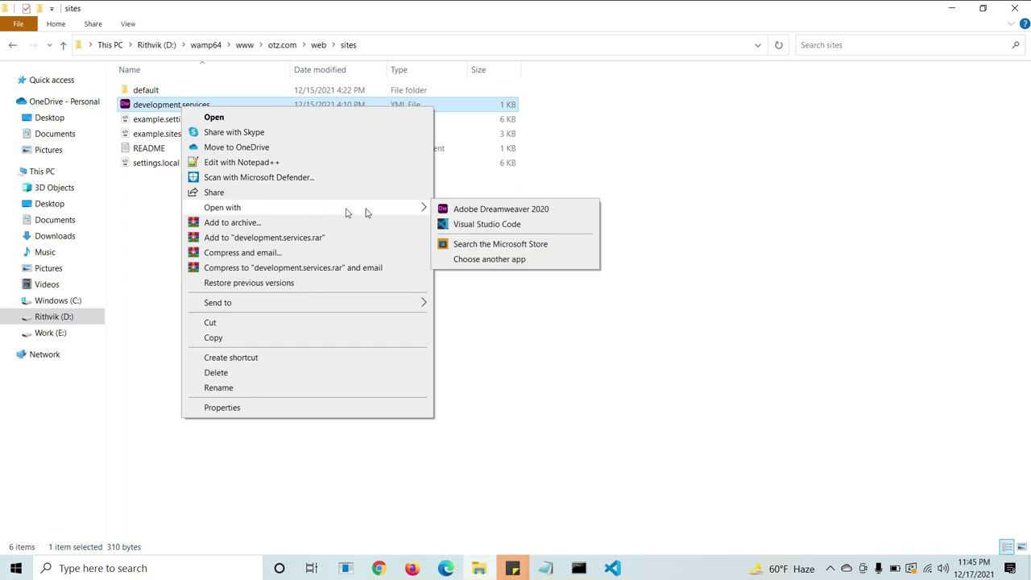
left_click(460, 228)
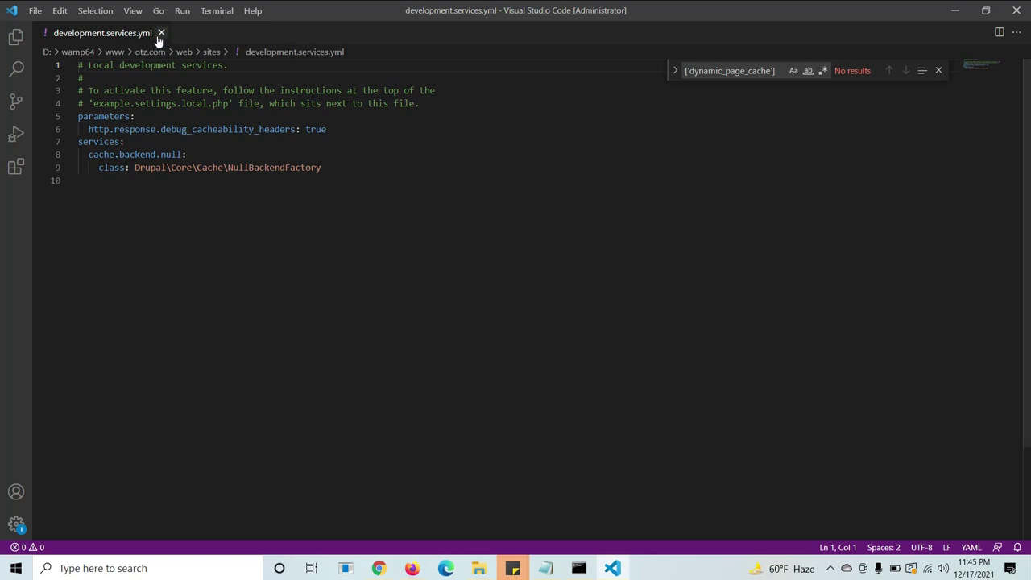
left_click(160, 34)
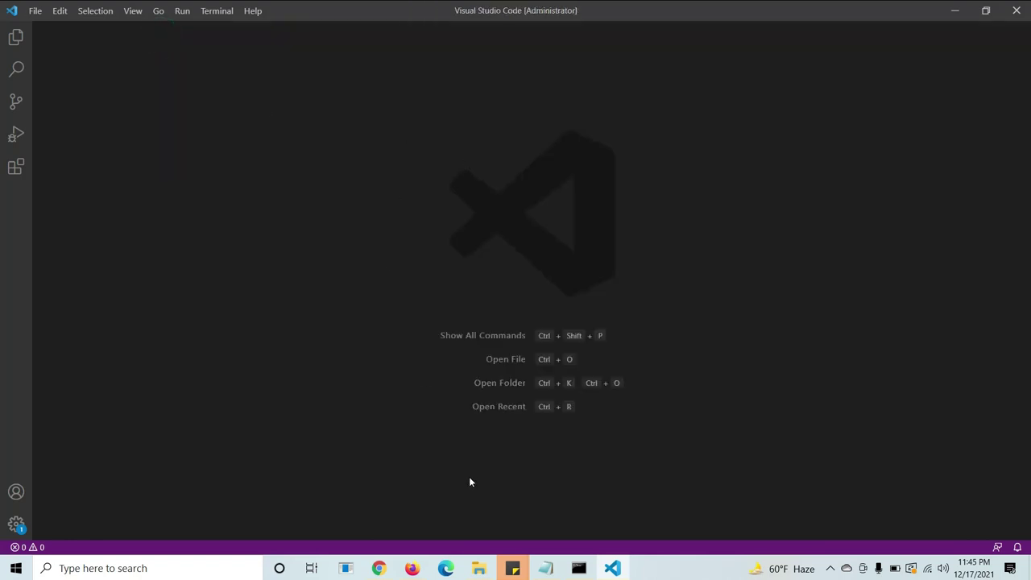
In File Explorer, open the default folder under sites, check step 4 of the Notepad notes and duplicate default.services.yml in that folder
left_click(479, 568)
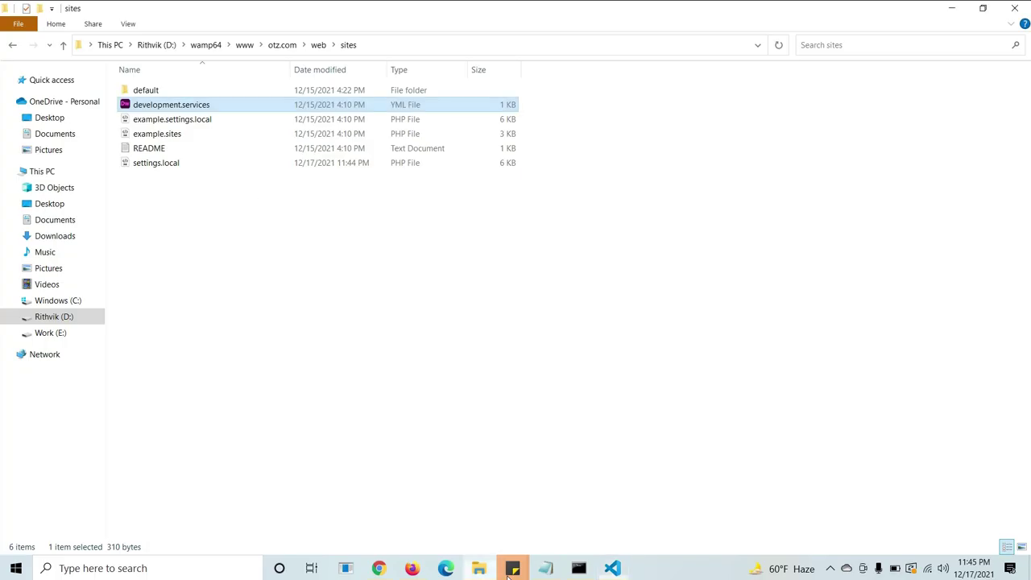
double_click(157, 91)
left_click(169, 109)
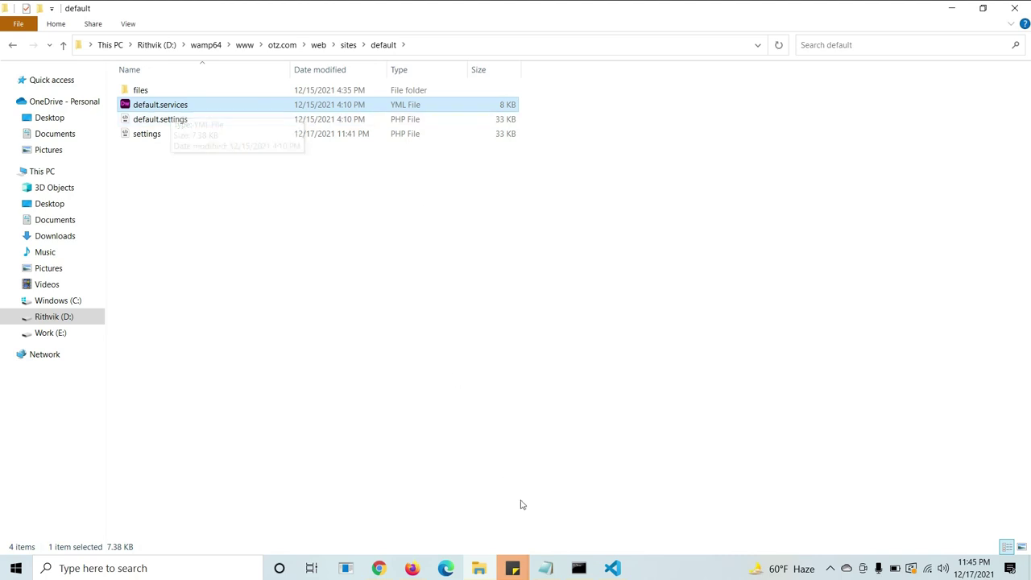
left_click(545, 568)
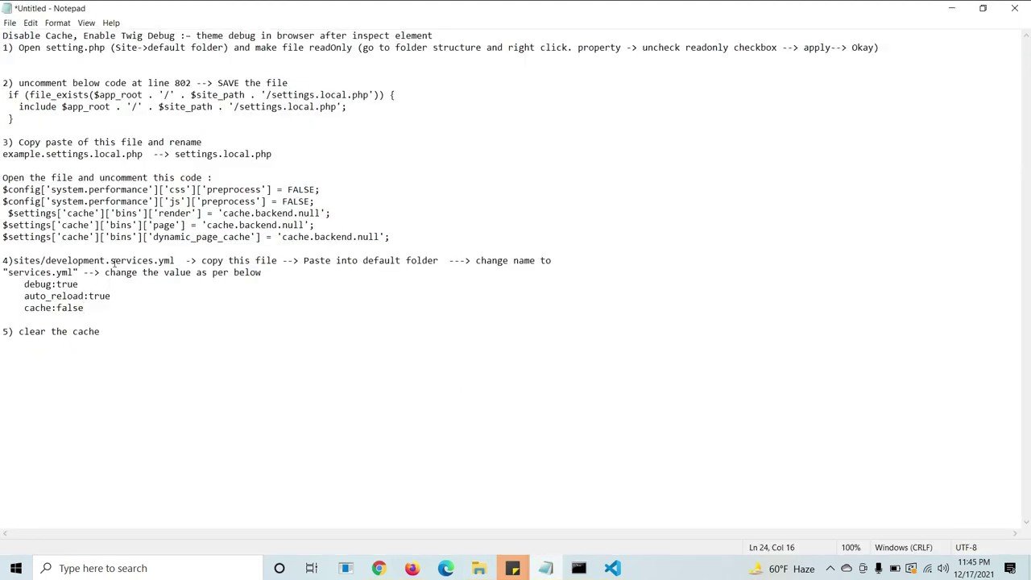
double_click(162, 260)
left_click(171, 260)
left_click(475, 572)
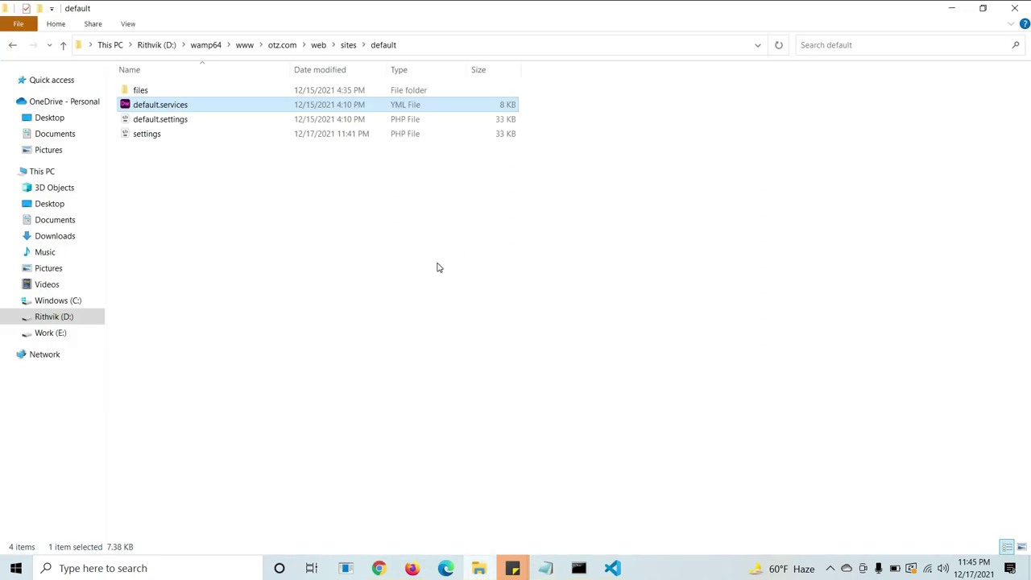
key("ctrl+v")
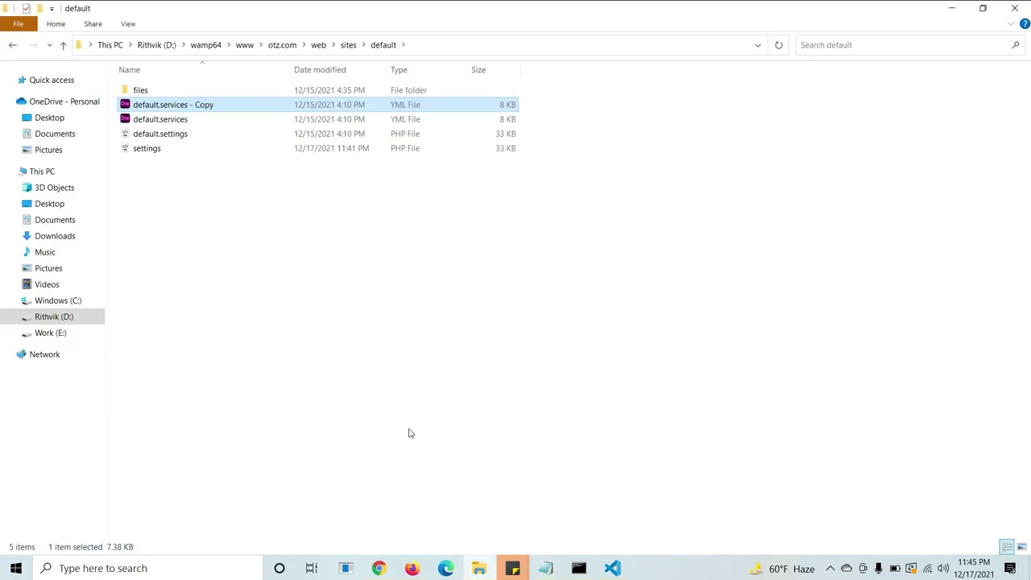
Check the services.yml name in the Notepad notes and rename the copied default.services file to services
left_click(553, 568)
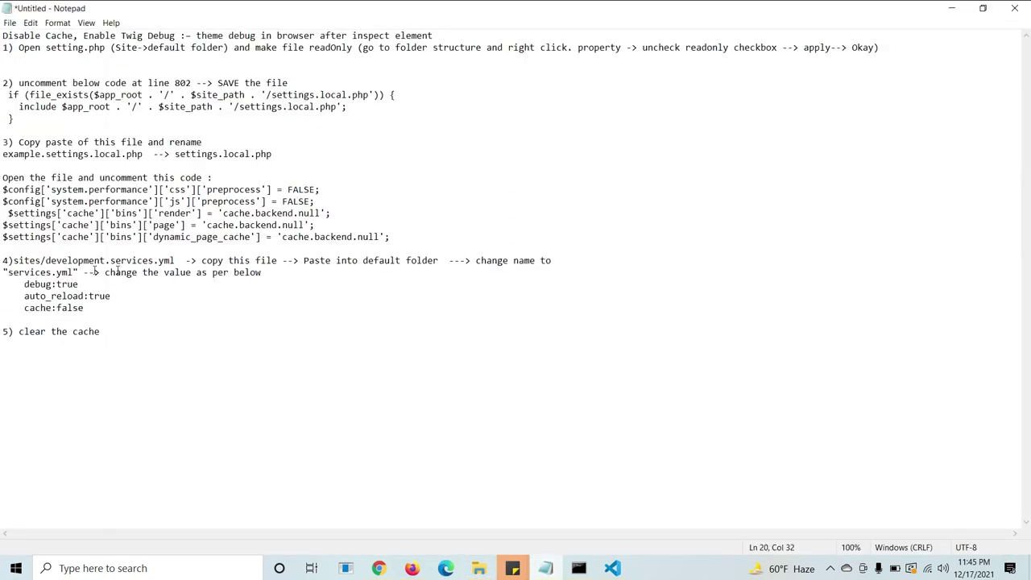
left_click_drag(8, 272, 78, 272)
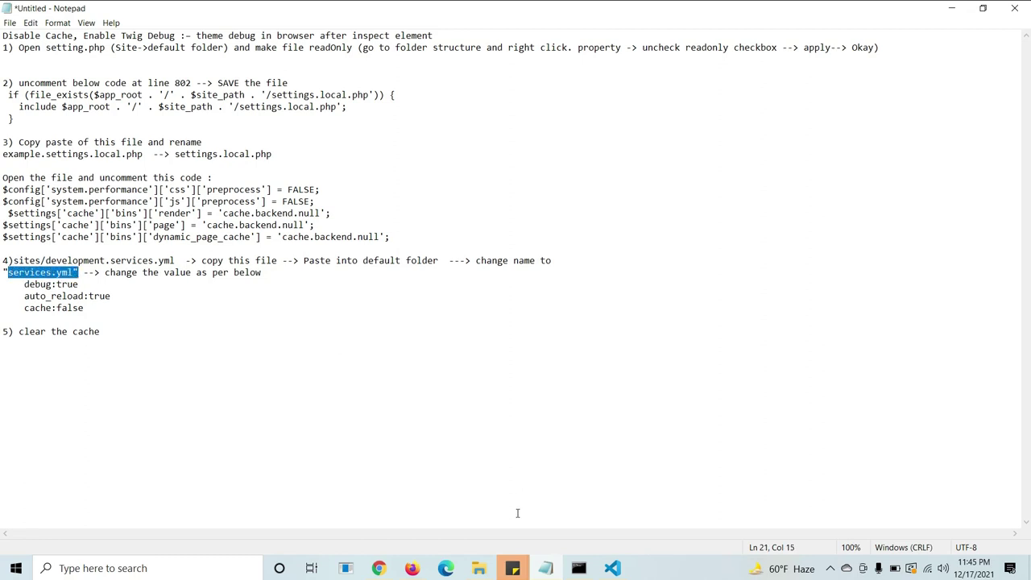
left_click(476, 565)
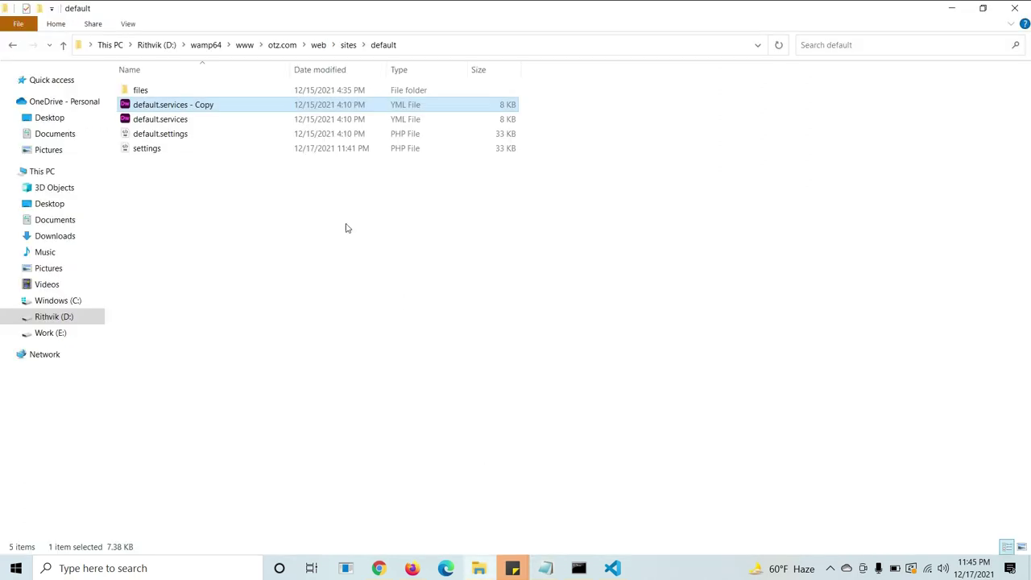
left_click(171, 105)
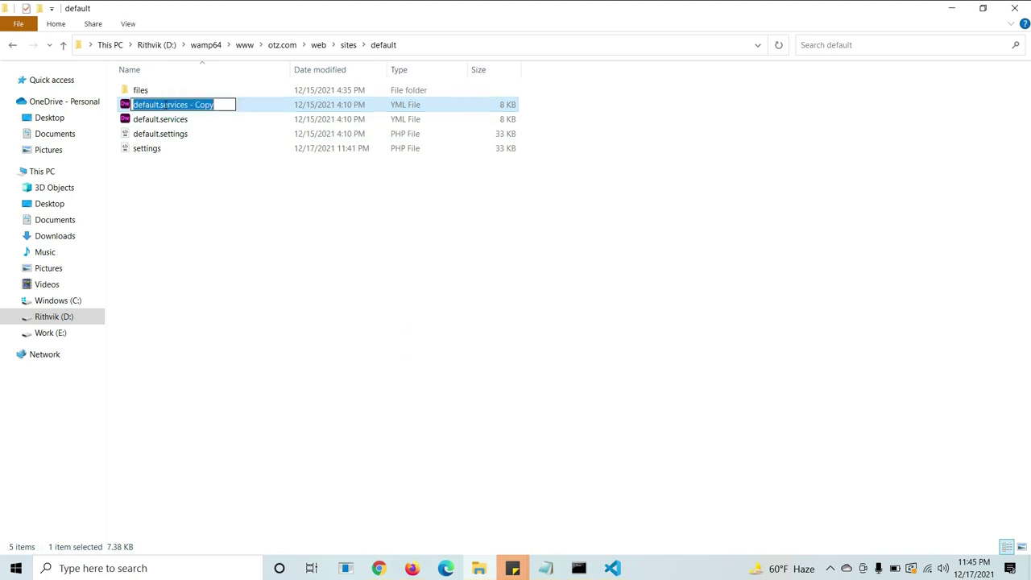
left_click(160, 104)
left_click_drag(160, 105, 230, 118)
key("BackSpace")
key("BackSpace")
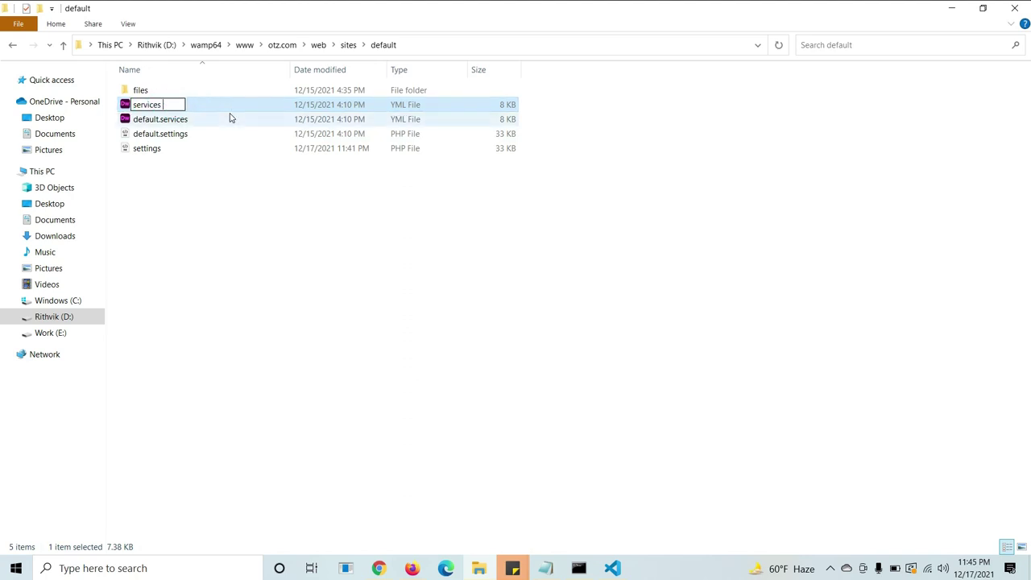
left_click(222, 268)
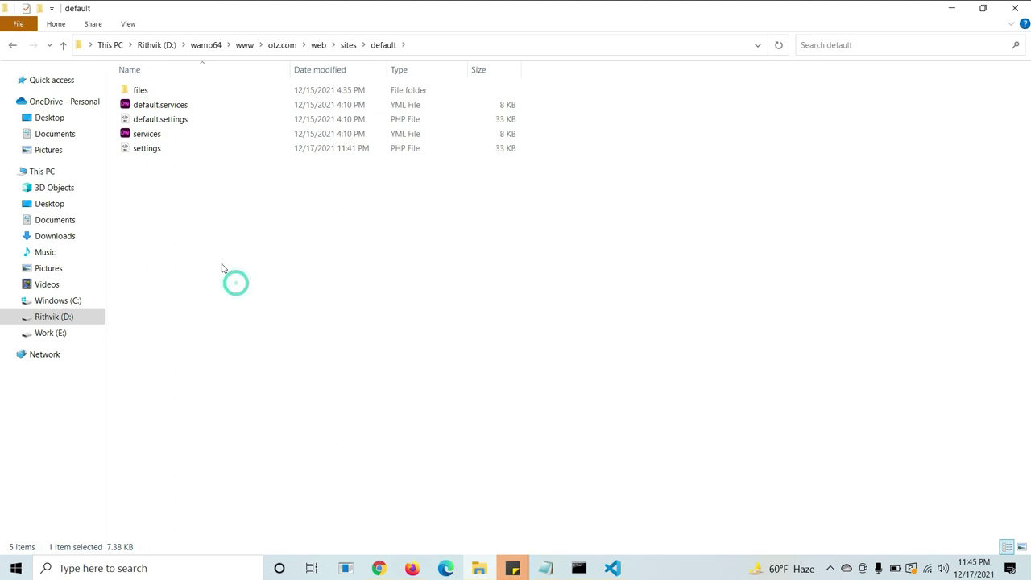
Open the services YML file from the default folder in Visual Studio Code
left_click(161, 135)
right_click(160, 135)
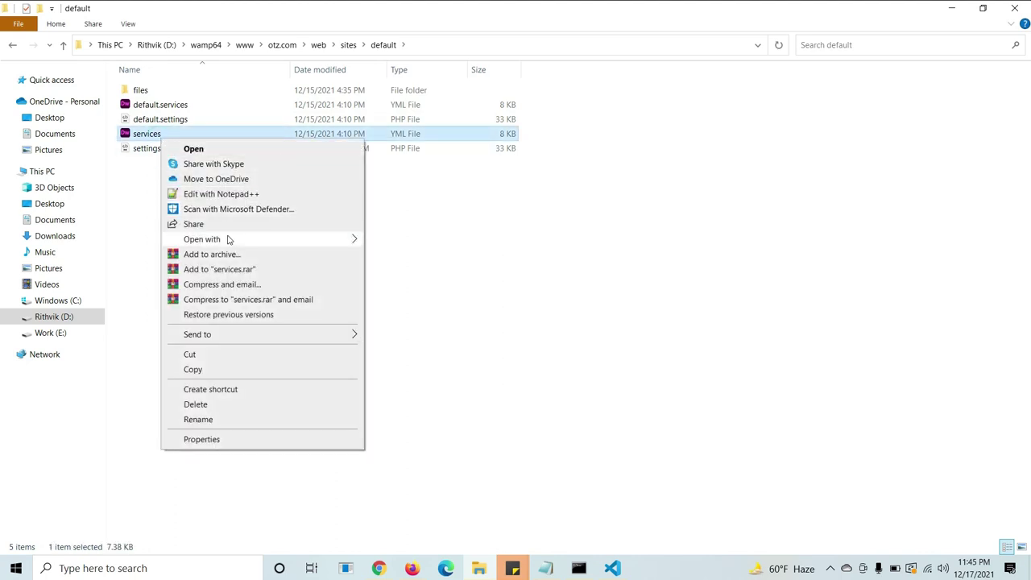
mouse_move(230, 239)
left_click(406, 257)
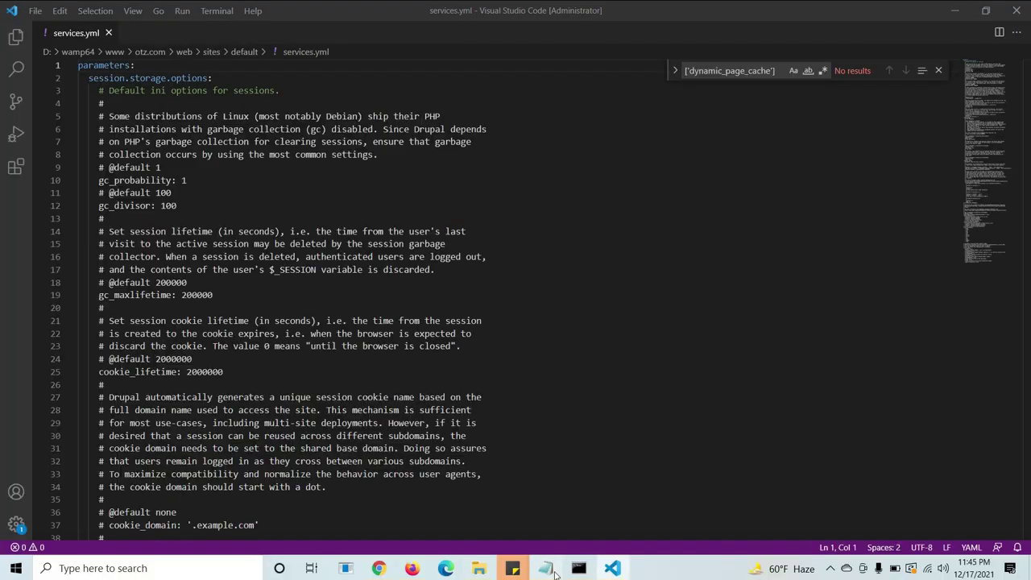
Copy the word debug from step 4 of the Notepad notes and search for it in services.yml
left_click(554, 571)
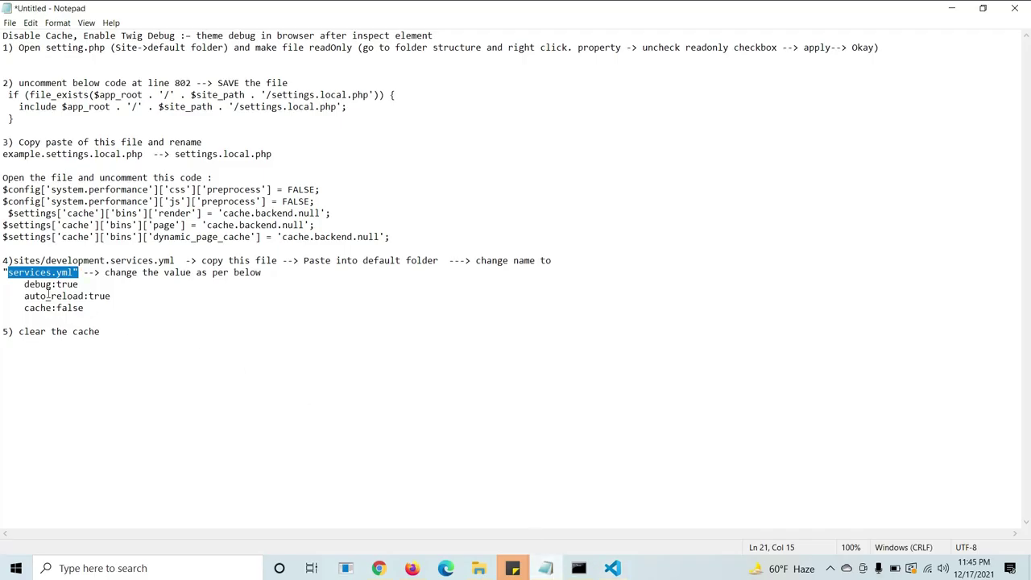
left_click(47, 295)
left_click_drag(25, 283, 51, 284)
key("ctrl+c")
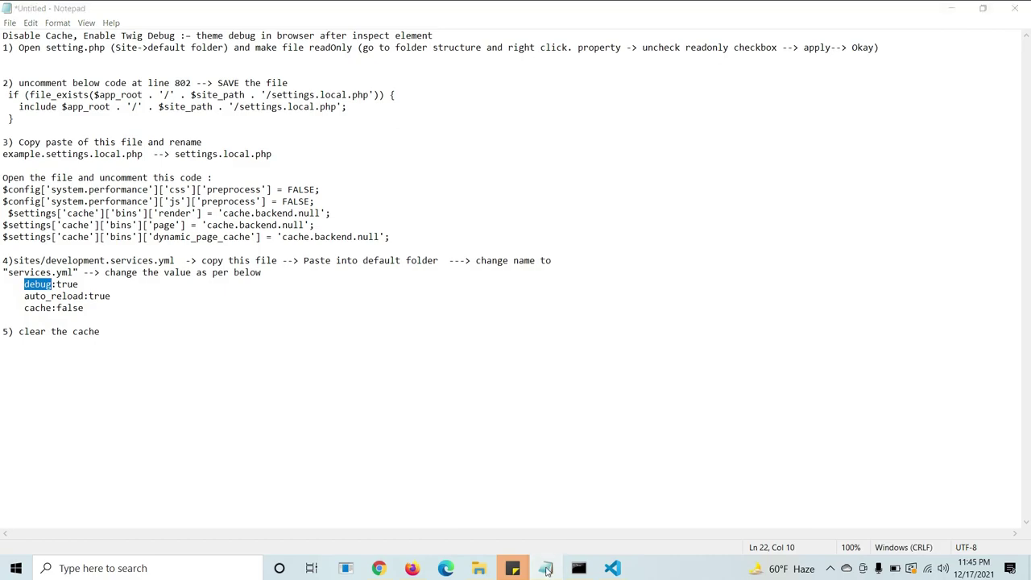
left_click(554, 570)
key("ctrl+f")
key("ctrl+v")
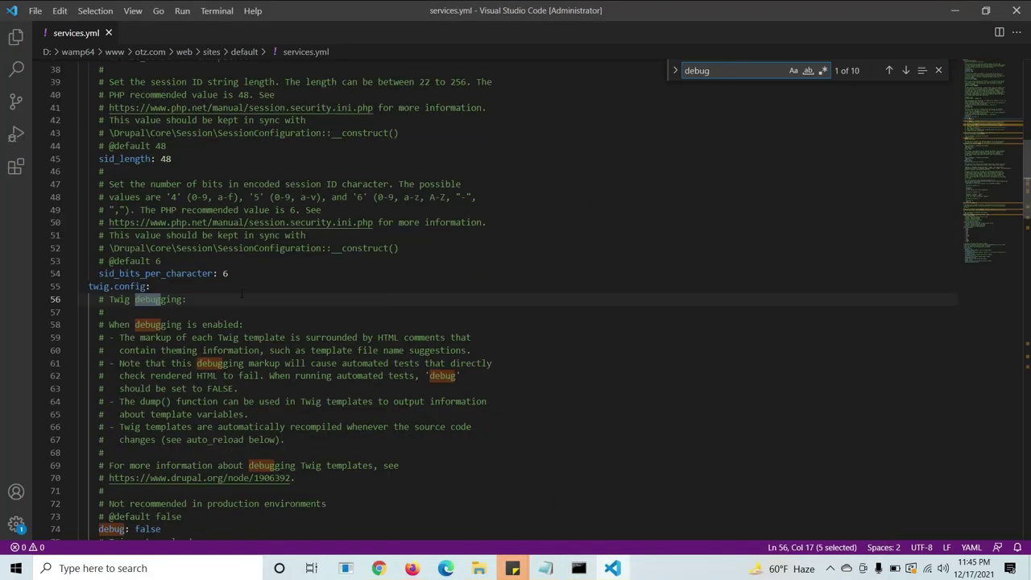
Set debug under twig.config to true in services.yml and save the file
scroll(241, 294, "down", 4)
left_click(170, 334)
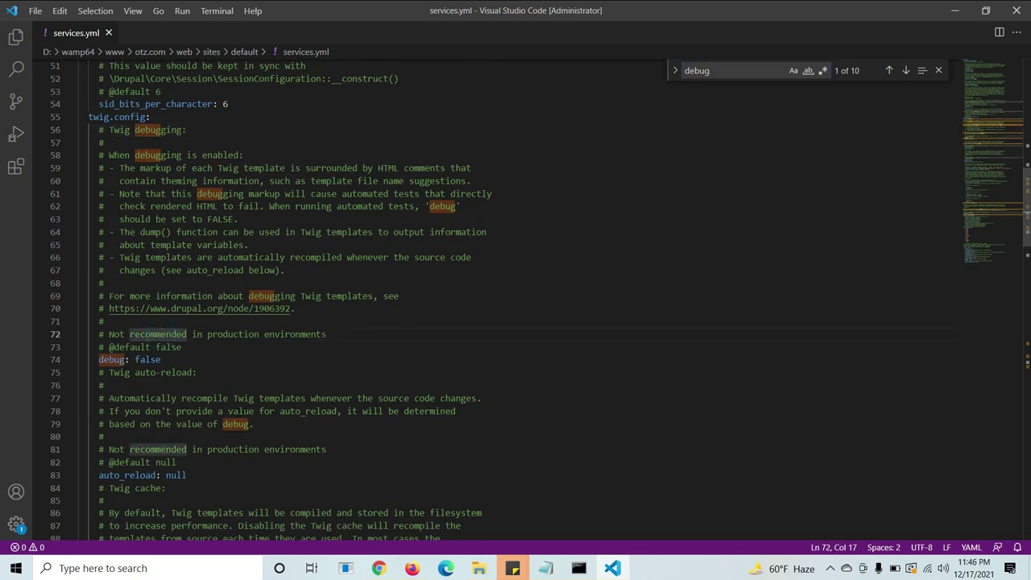
double_click(145, 359)
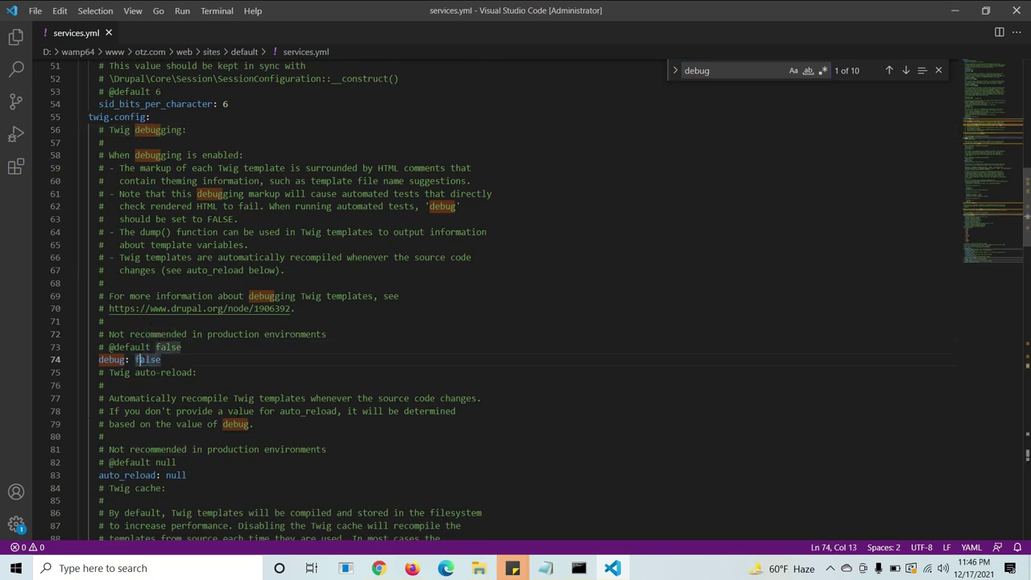
type("true")
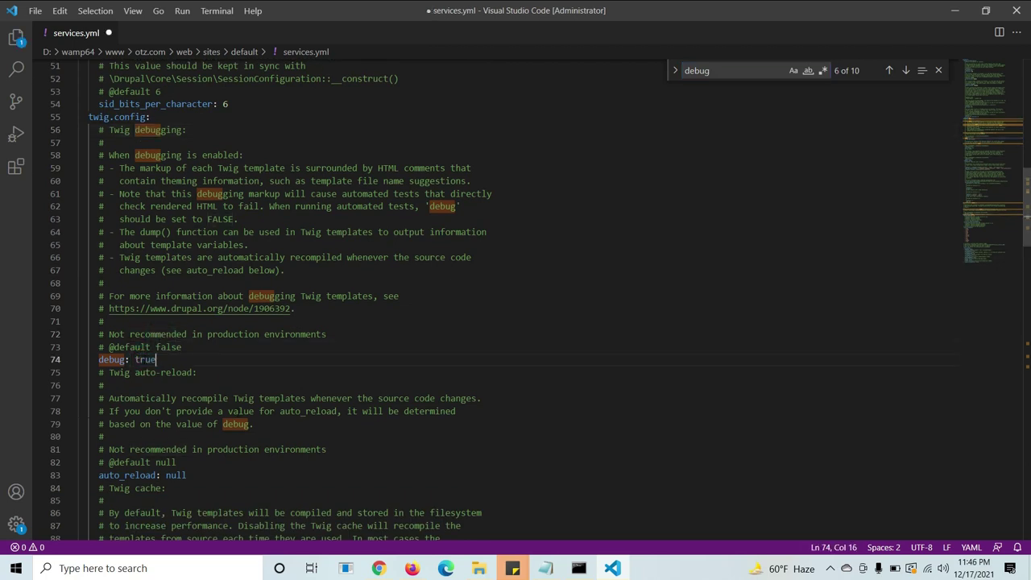
key("ctrl+s")
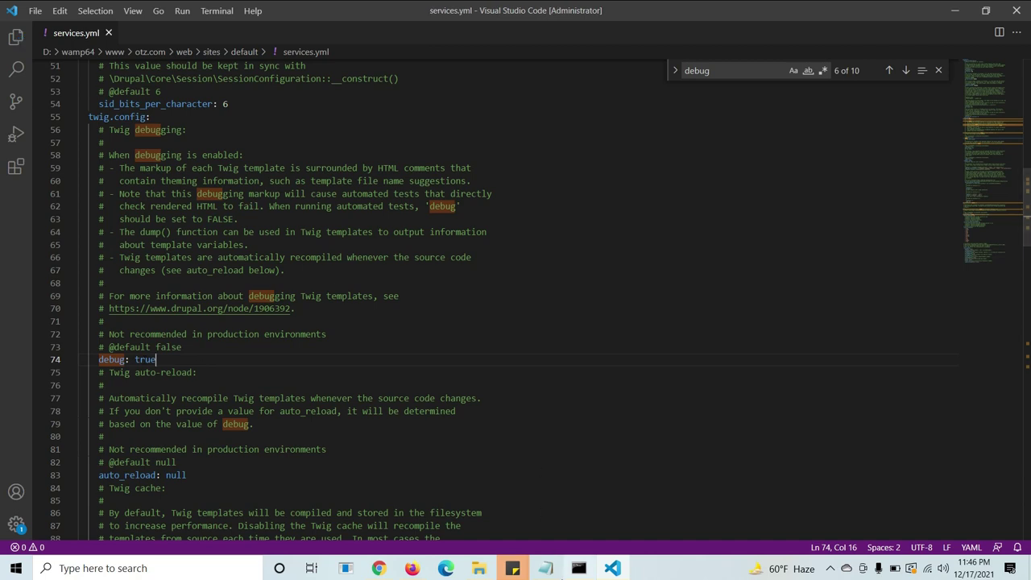
Copy auto_reload from the Notepad notes, search for it in services.yml and select the value of that setting under twig.config
left_click(512, 567)
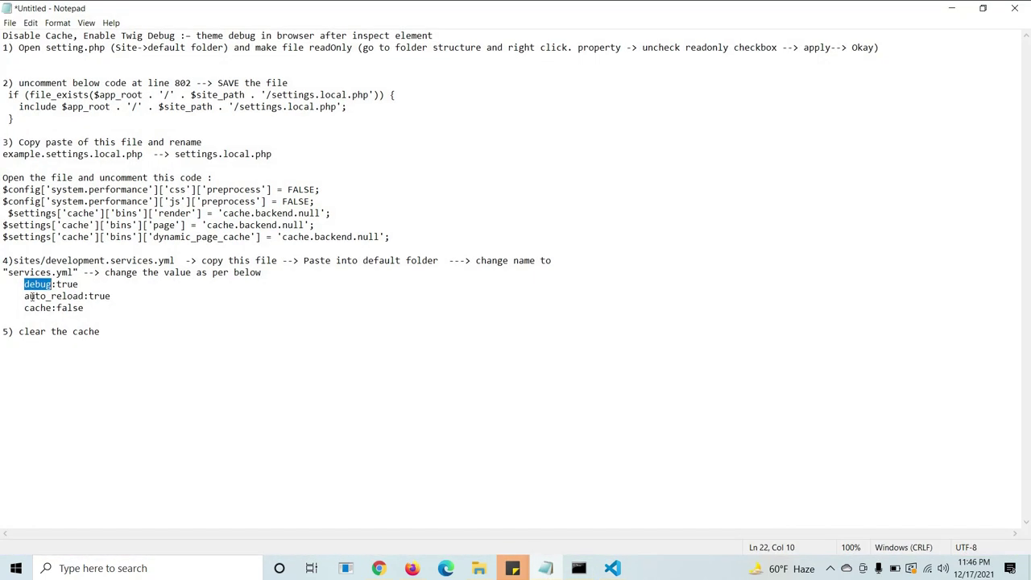
left_click_drag(26, 296, 84, 295)
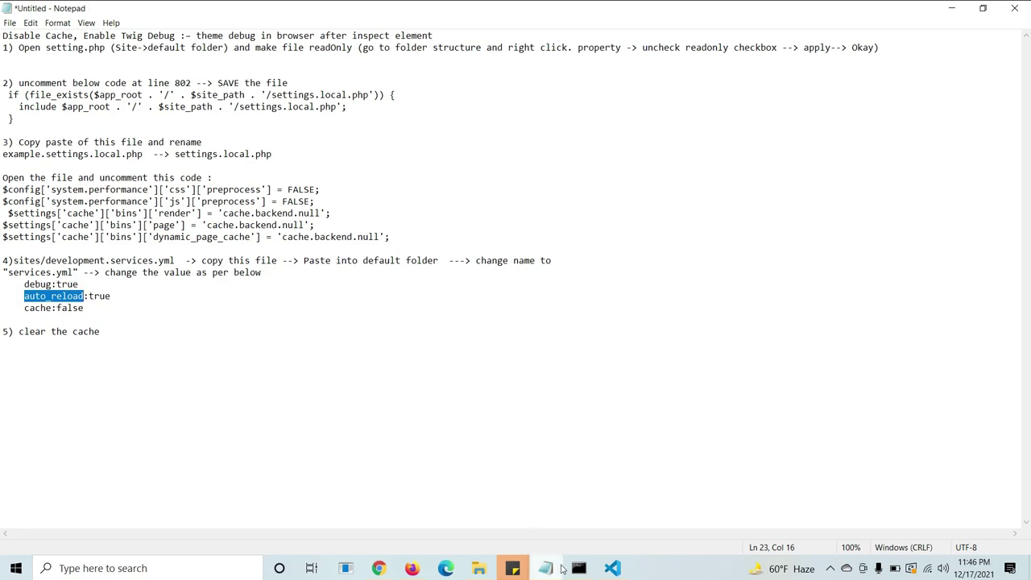
left_click(612, 567)
key("ctrl+v")
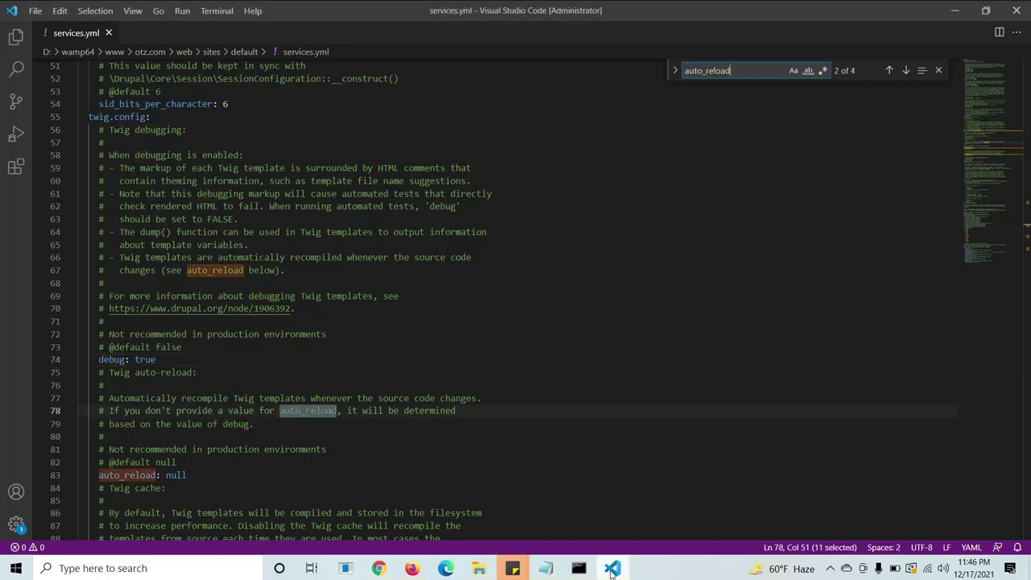
scroll(235, 355, "down", 2)
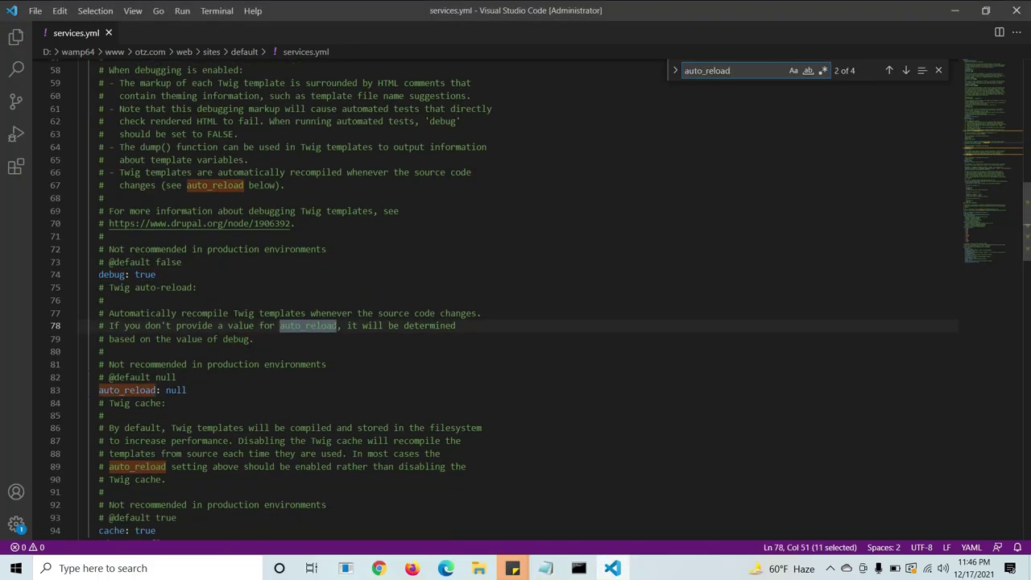
double_click(176, 389)
left_click(545, 568)
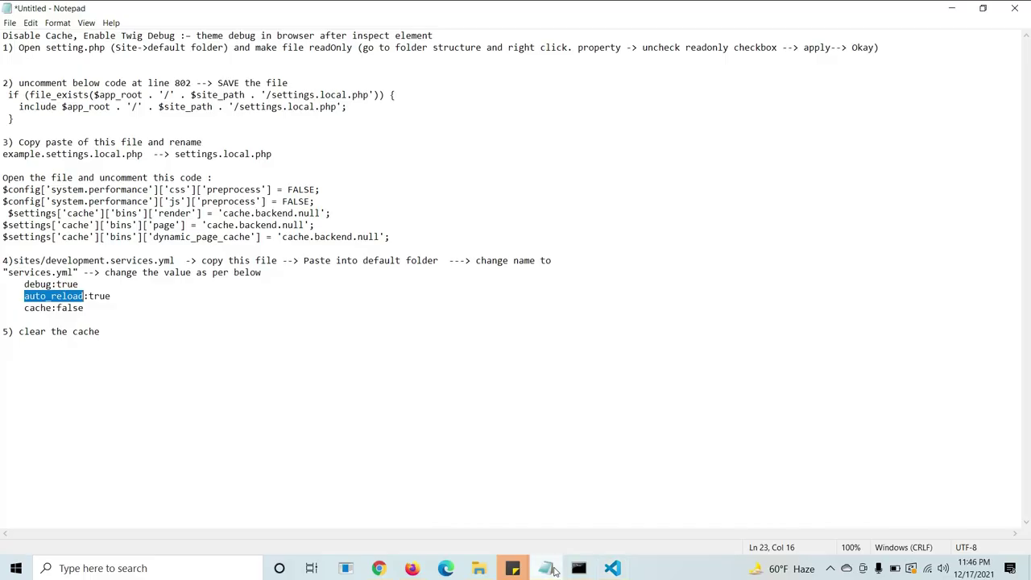
left_click(554, 570)
key("BackSpace")
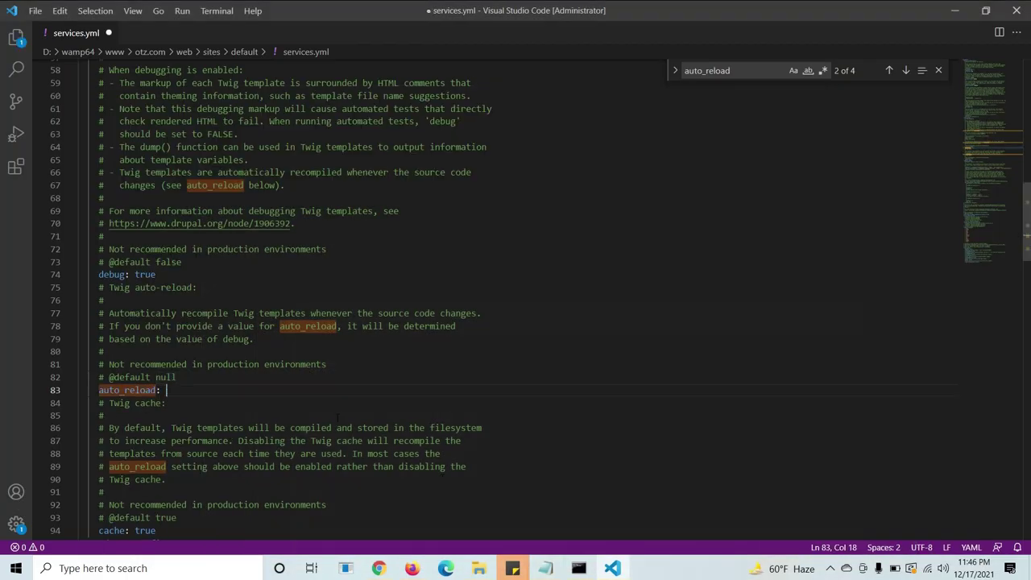
key("ctrl+space")
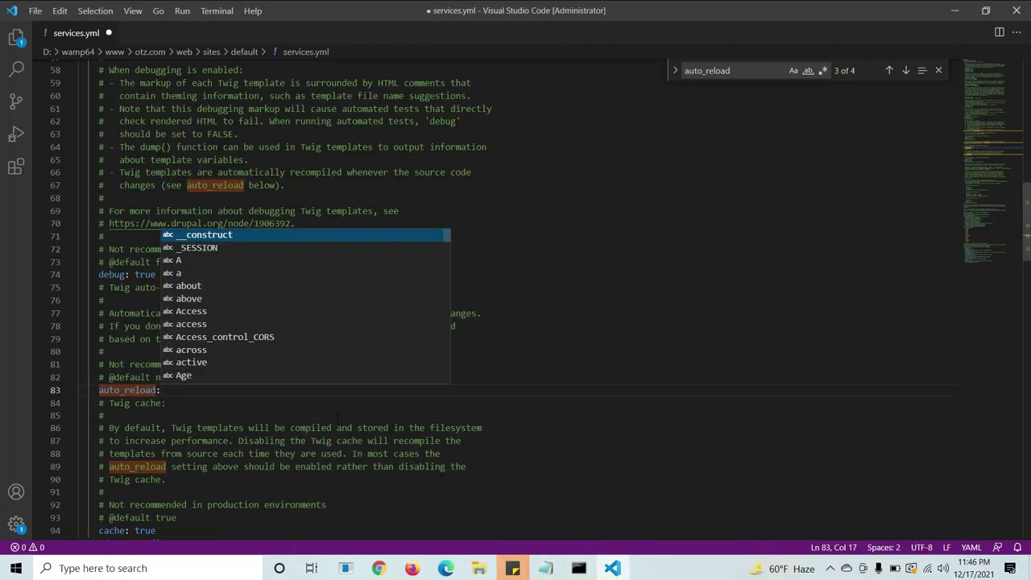
key("ctrl+z")
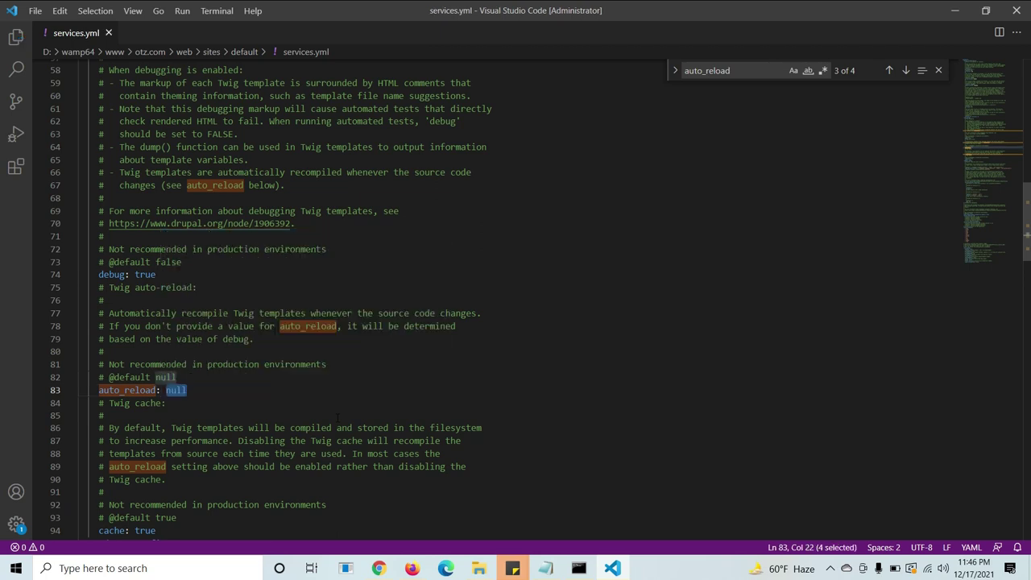
key("BackSpace")
key("BackSpace")
key("ctrl+z")
Set auto_reload under twig.config to true in services.yml and save the file
key("BackSpace")
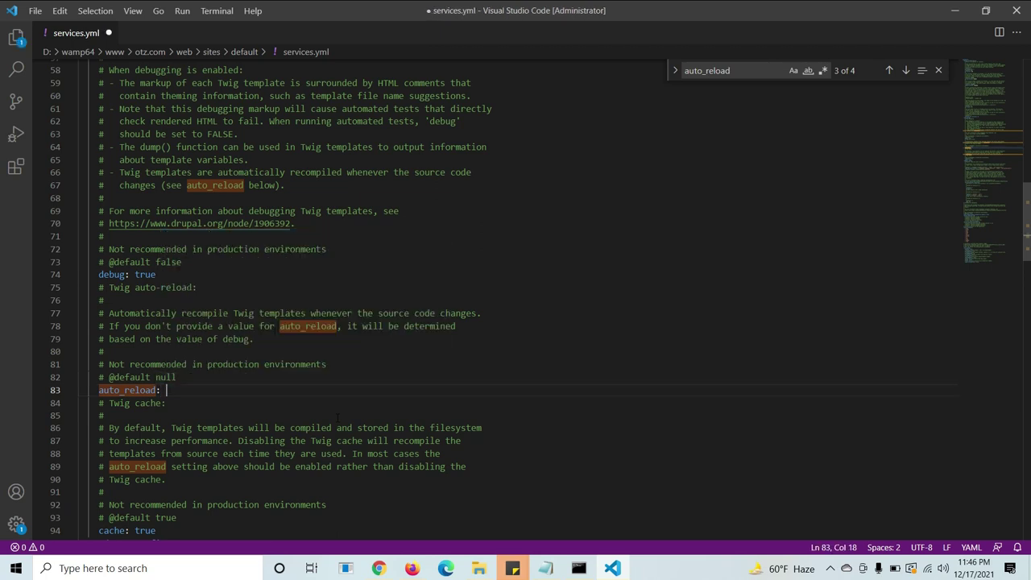
type("true")
key("ctrl+s")
Copy the word cache from step 4 of the Notepad notes and search services.yml for the cache setting under twig.config
left_click(546, 568)
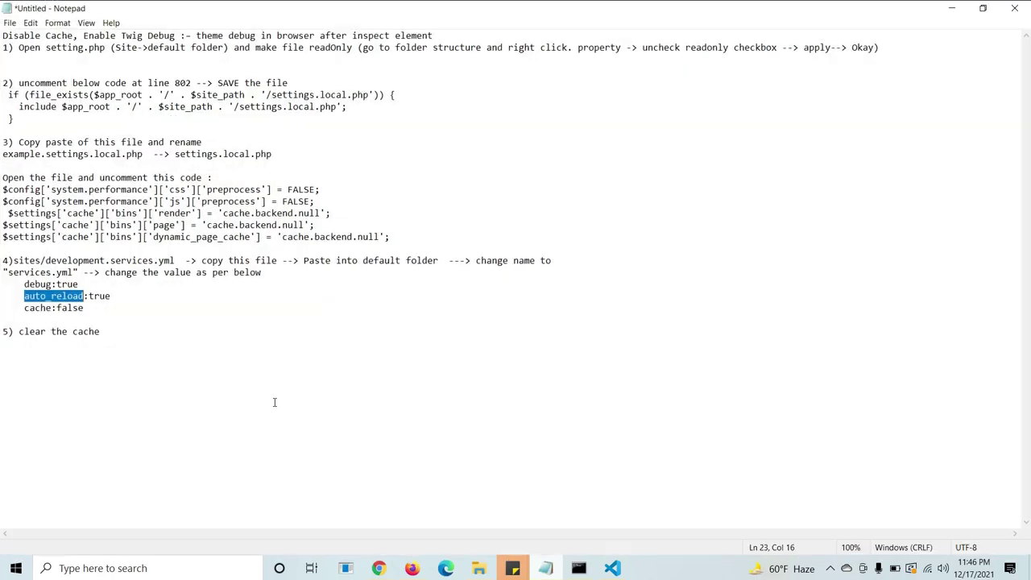
double_click(25, 308)
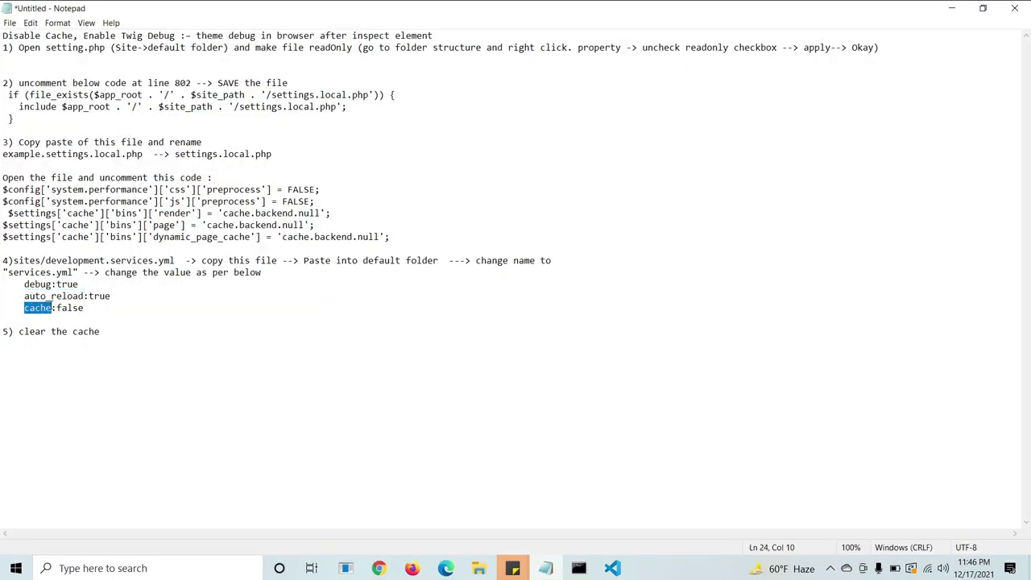
left_click(556, 570)
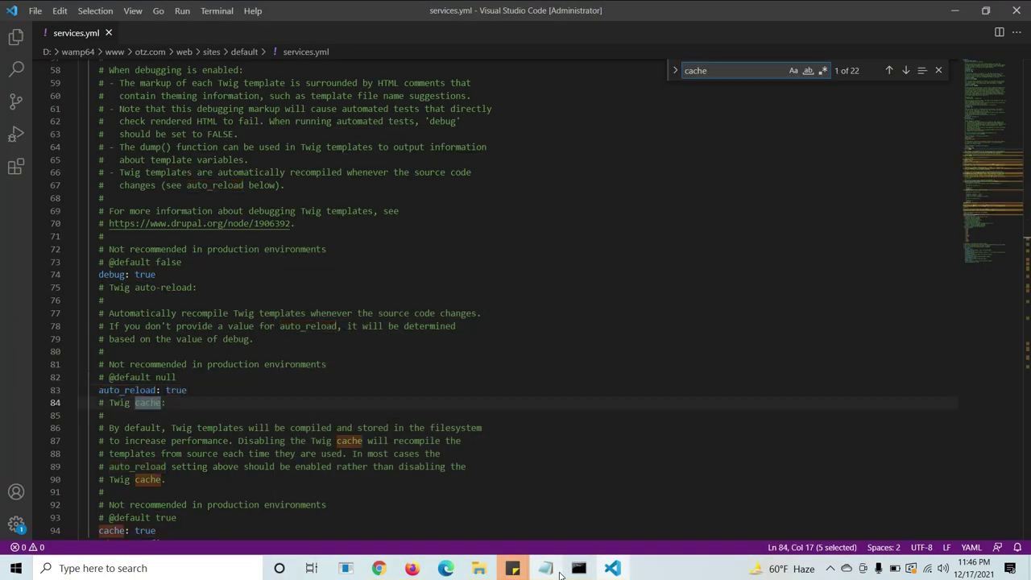
left_click(888, 70)
left_click(888, 70)
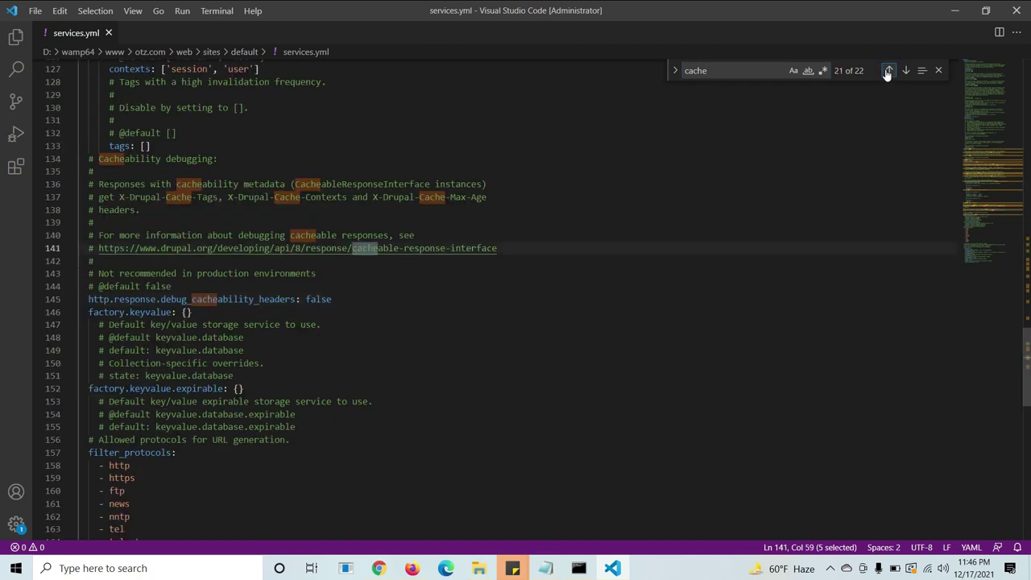
left_click(889, 70)
left_click(888, 70)
left_click(888, 70)
left_click(888, 70)
left_click(888, 70)
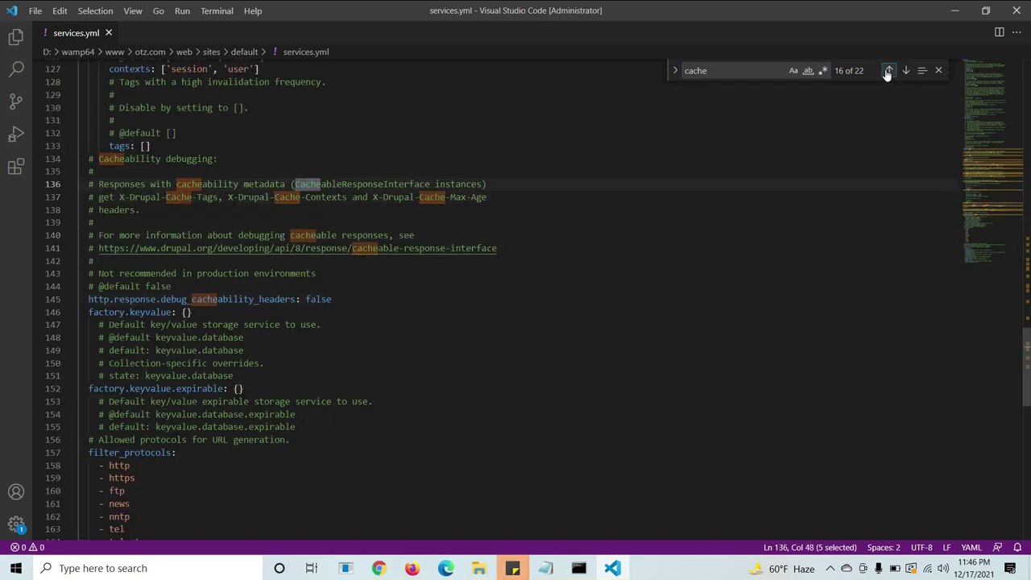
left_click(889, 70)
left_click(888, 70)
left_click(888, 70)
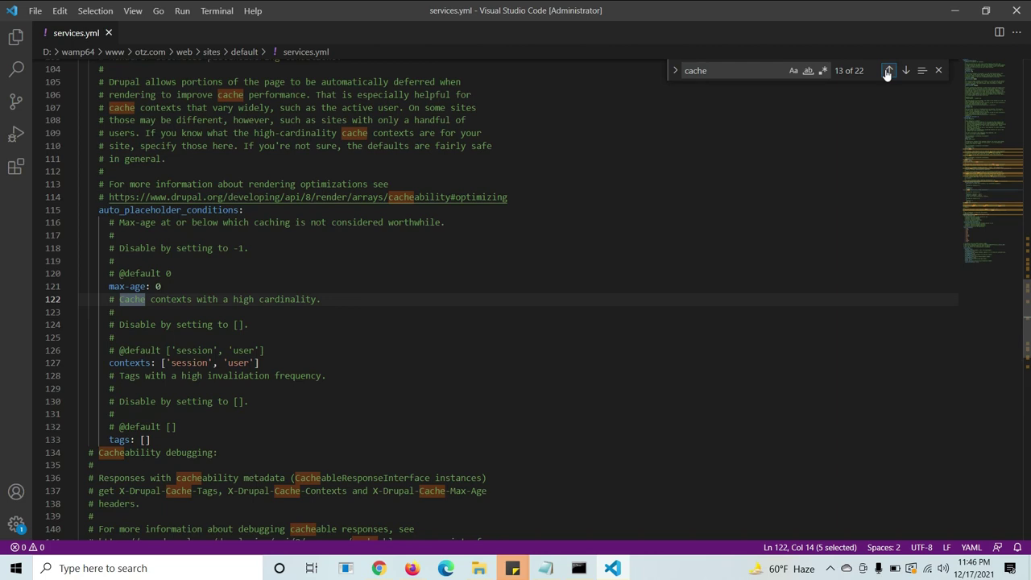
left_click(888, 70)
left_click(888, 70)
left_click(888, 70)
left_click(888, 70)
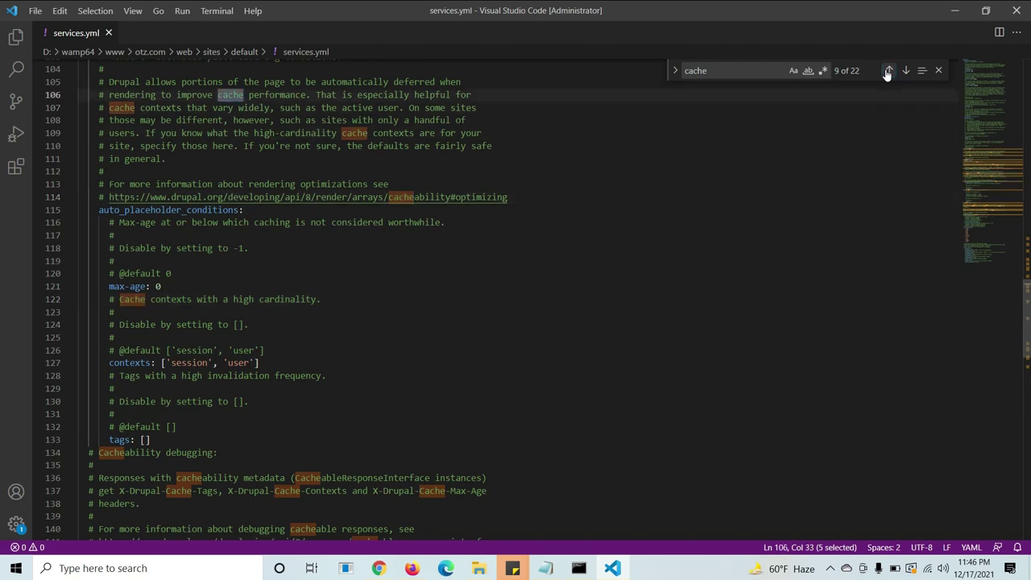
left_click(888, 70)
left_click(888, 70)
Set cache under twig.config to false in services.yml, save the file and close it
left_click(120, 197)
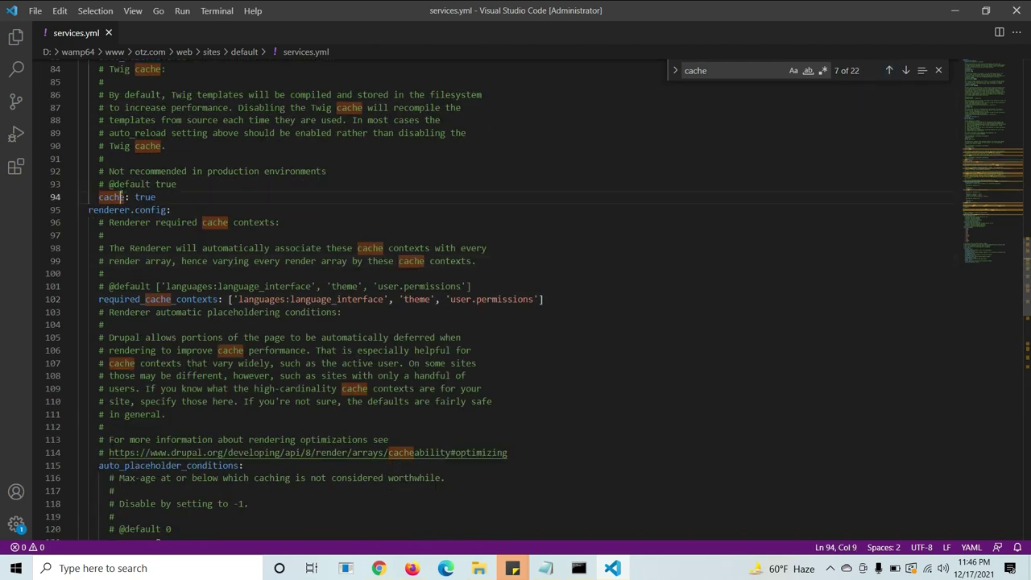
double_click(145, 197)
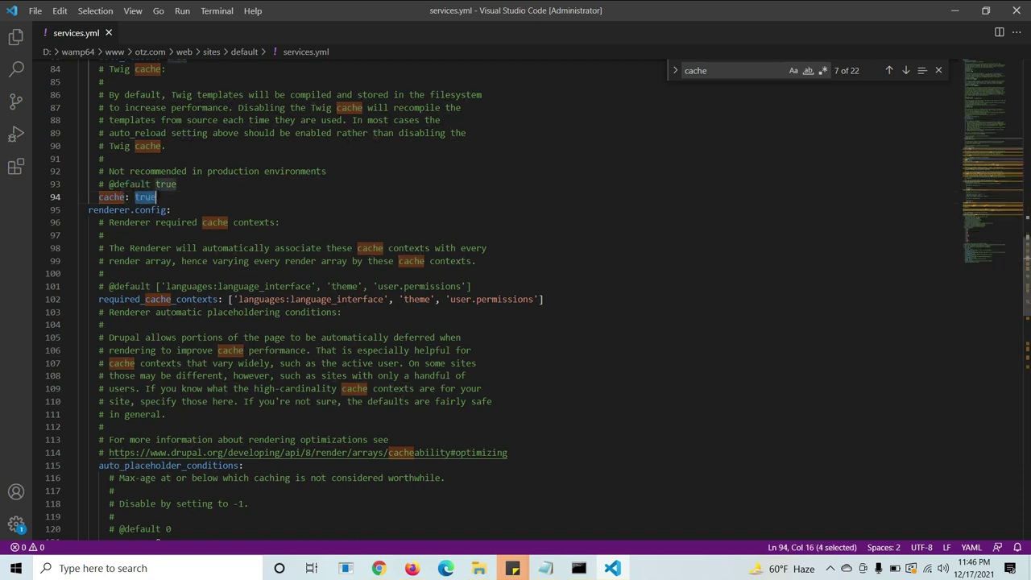
type("false")
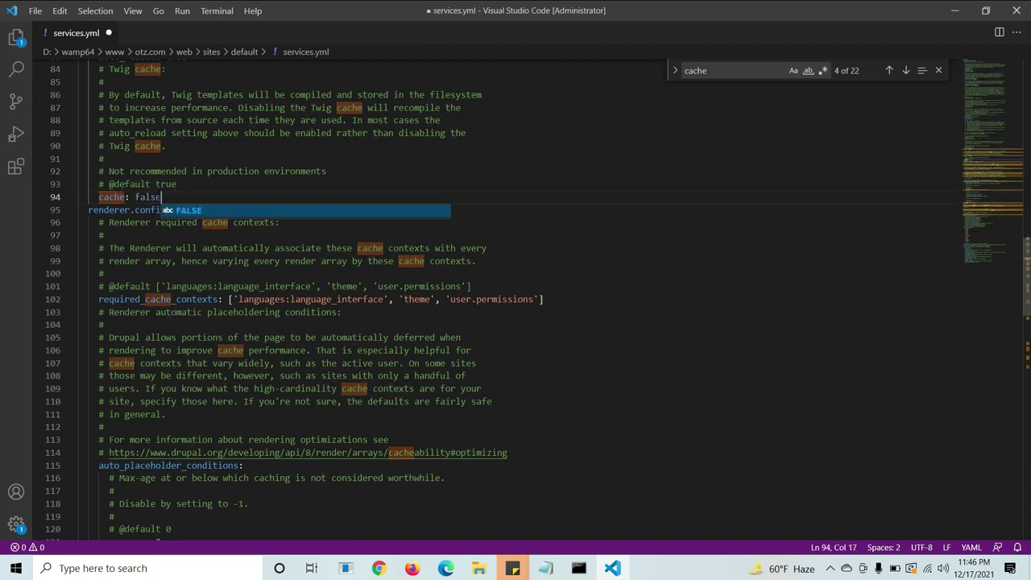
key("ctrl+s")
left_click(329, 261)
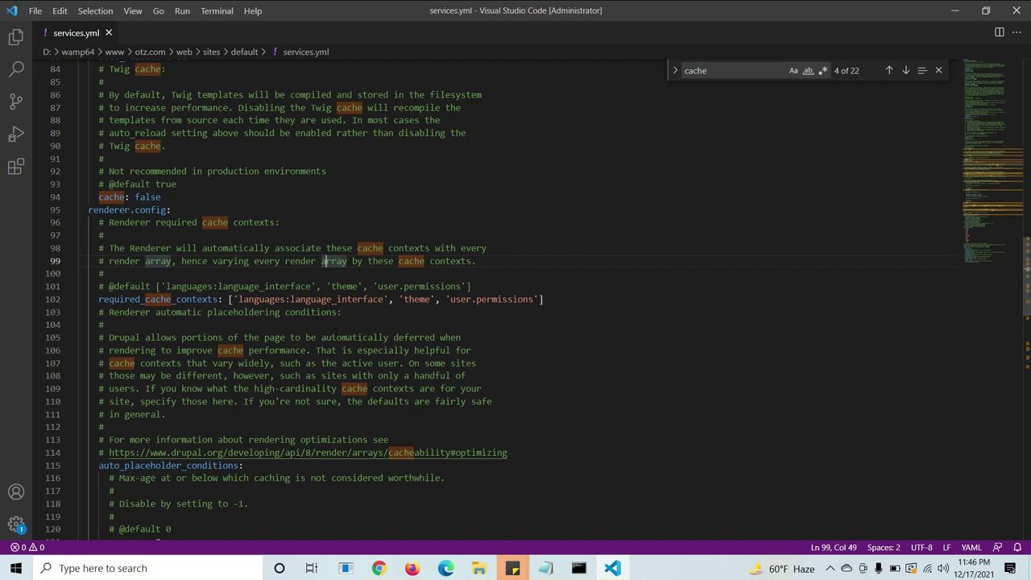
left_click(108, 33)
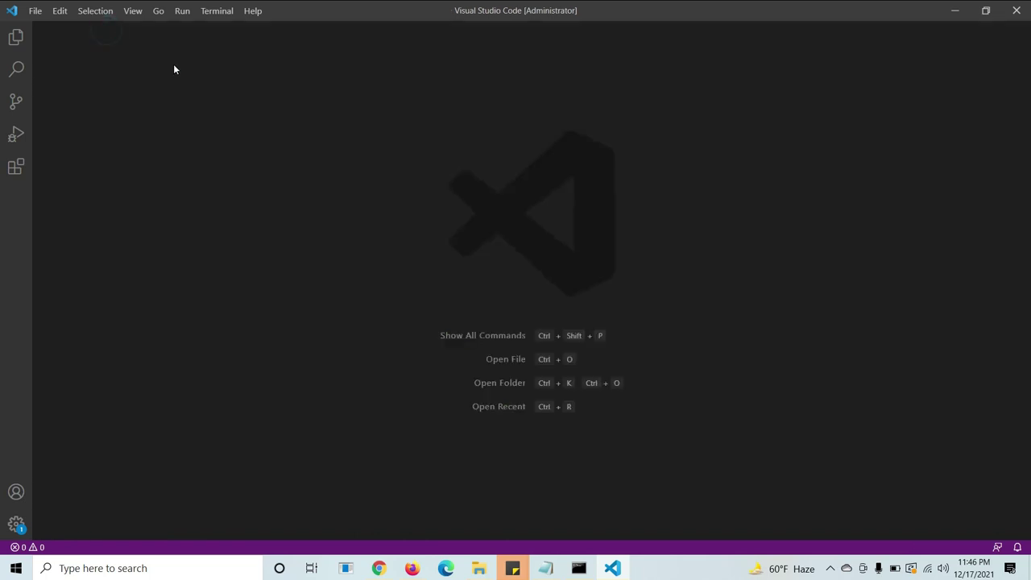
Switch to Firefox, reload the otz home page and inspect the EDUCAM header logo with the element picker
left_click(414, 568)
scroll(266, 241, "down", 2)
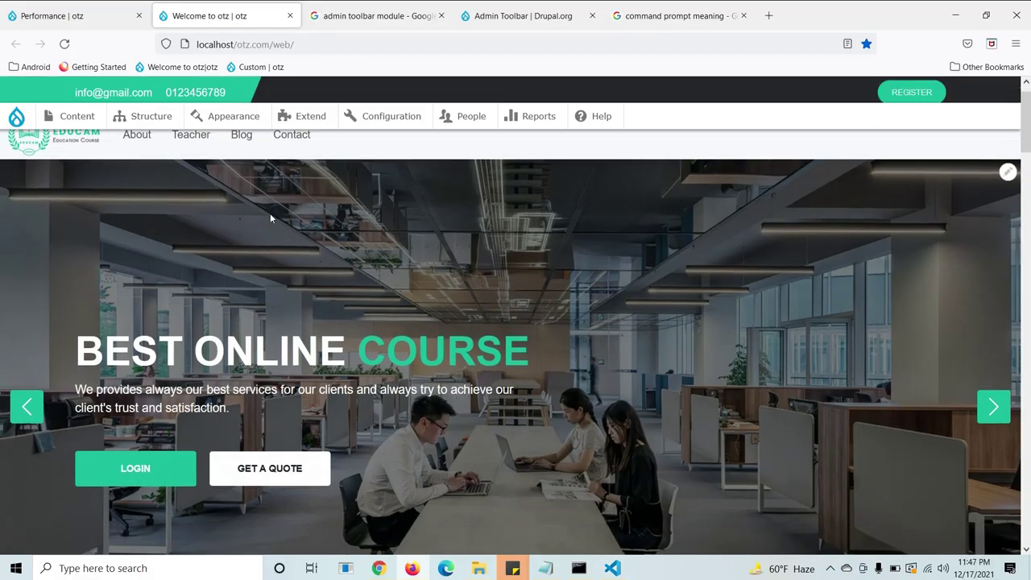
key("F5")
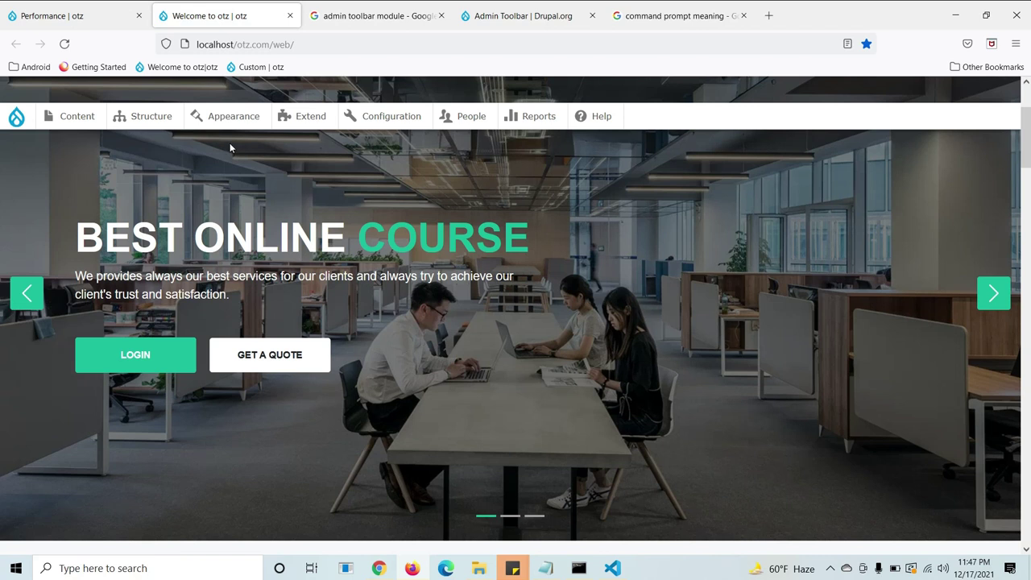
key("F12")
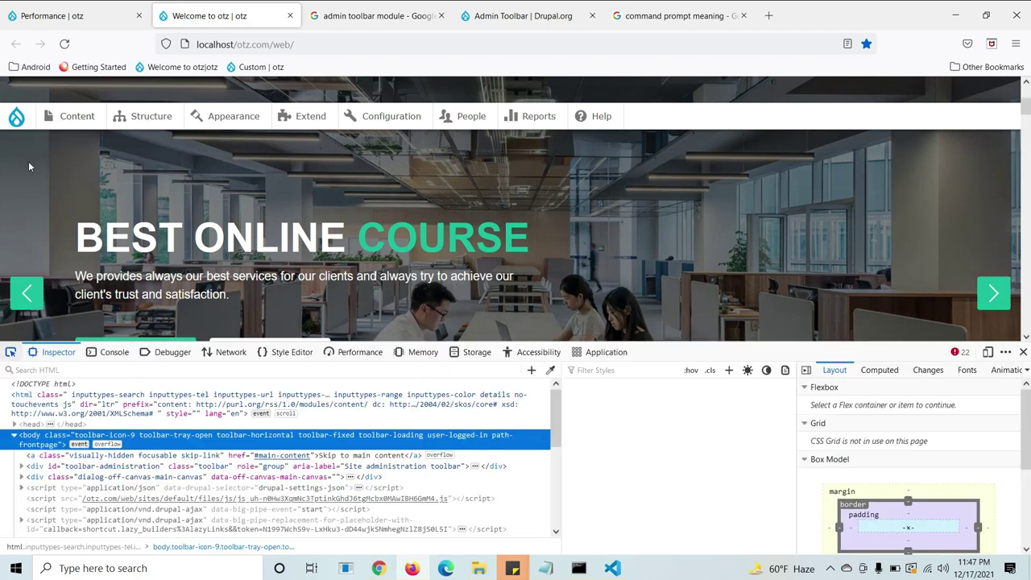
key("ctrl+shift+c")
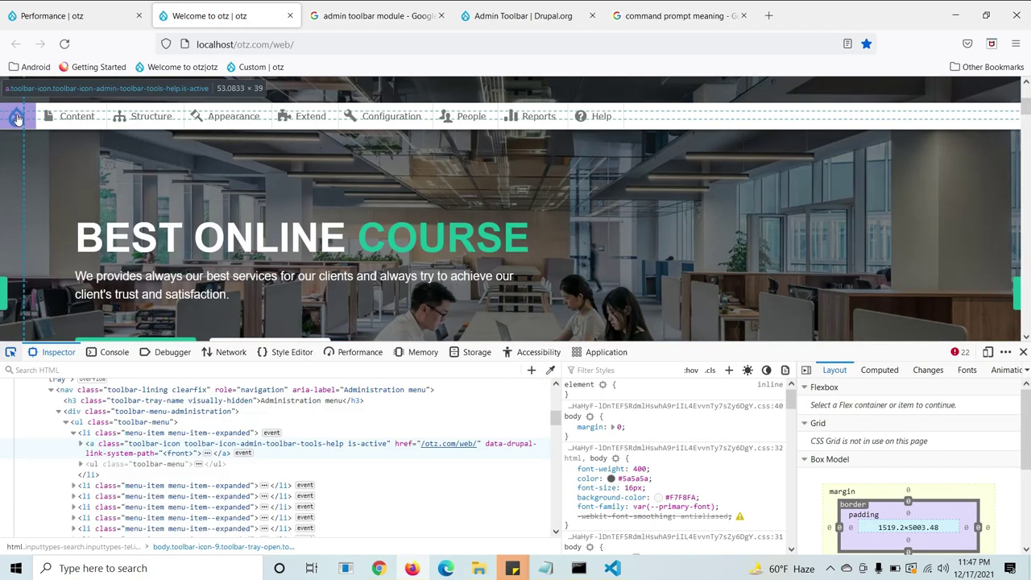
left_click(114, 221)
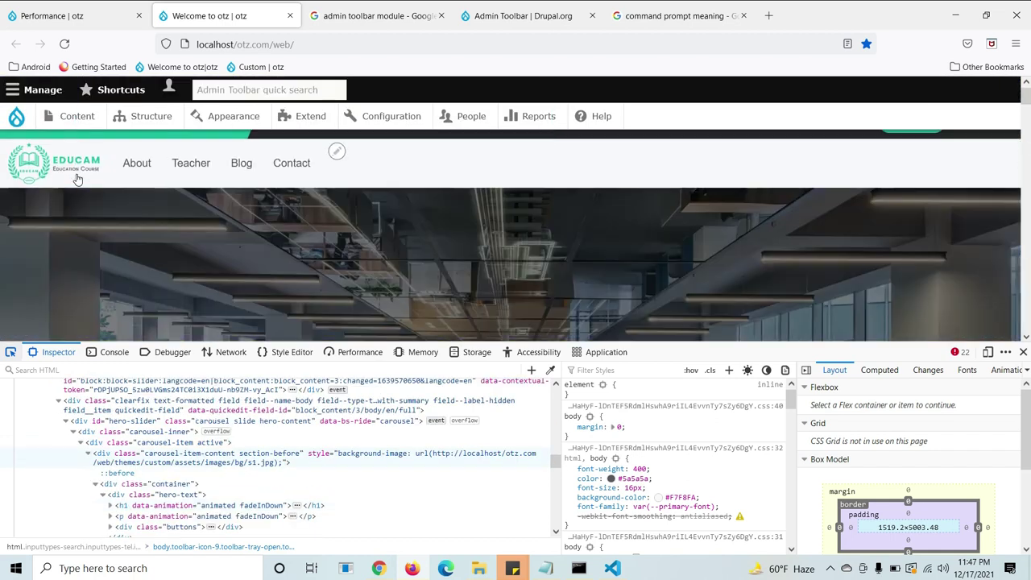
left_click(77, 179)
Examine the markup around the header logo in the Inspector for Twig debug comments
scroll(284, 425, "up", 5)
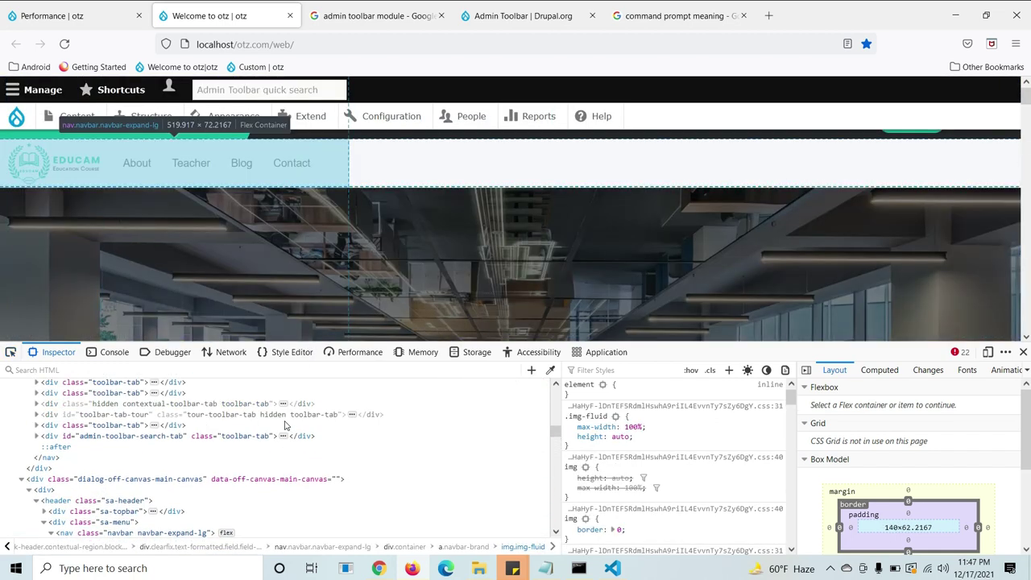
scroll(285, 425, "down", 5)
scroll(284, 425, "up", 4)
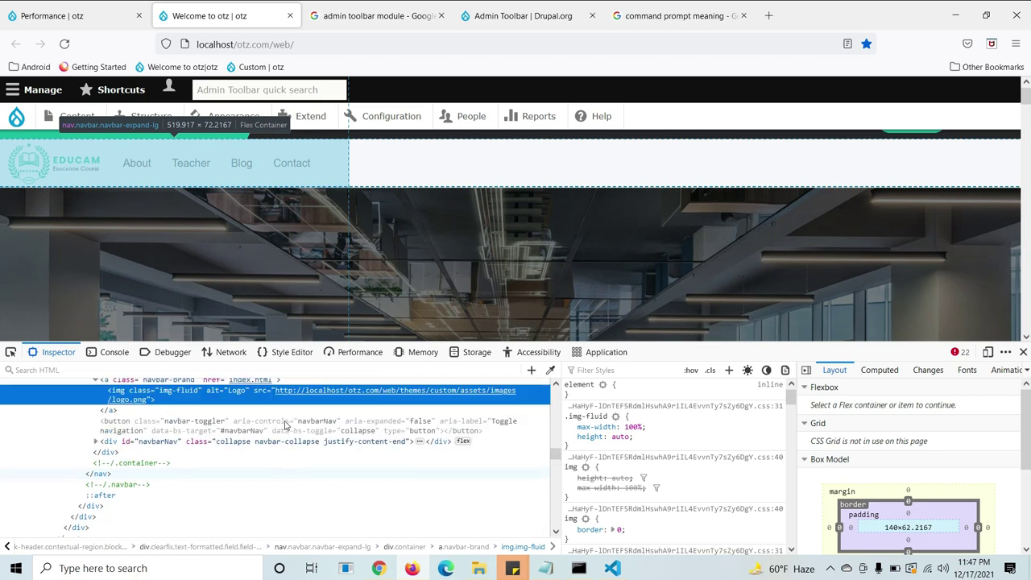
scroll(284, 425, "up", 1)
scroll(284, 425, "up", 3)
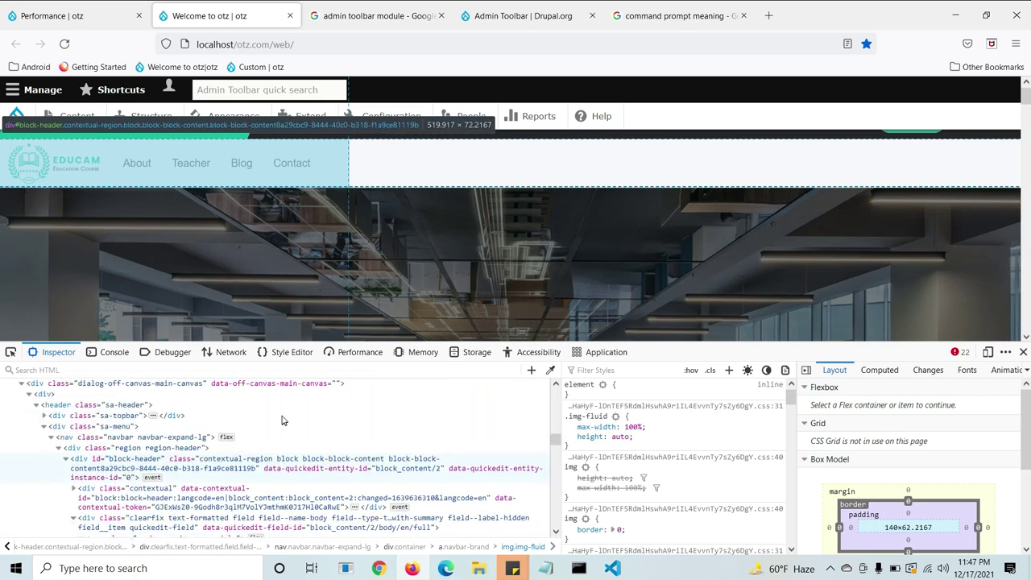
scroll(284, 426, "down", 3)
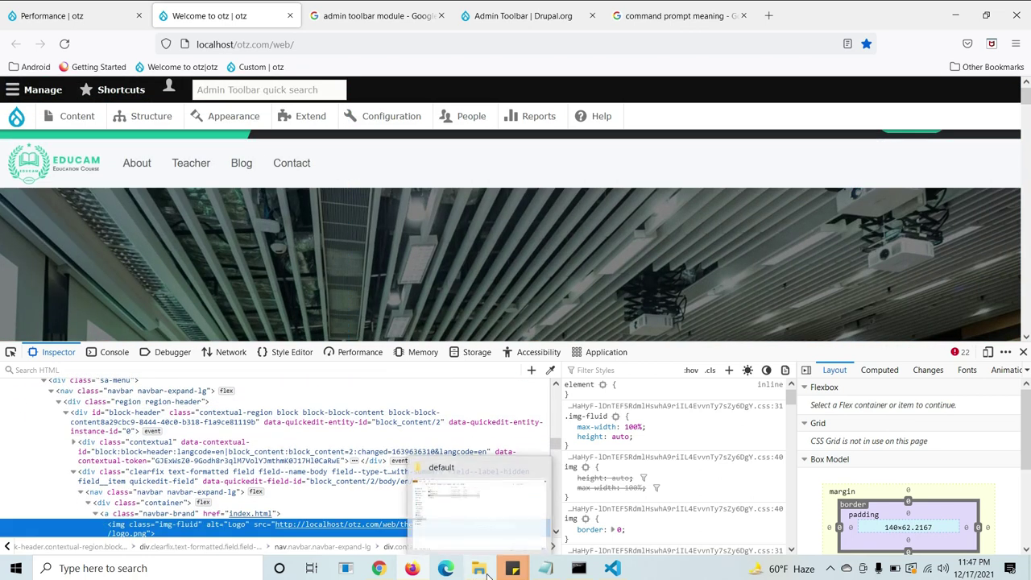
Open Git Bash in the otz.com web folder from File Explorer and rebuild the cache with drush cr
left_click(487, 574)
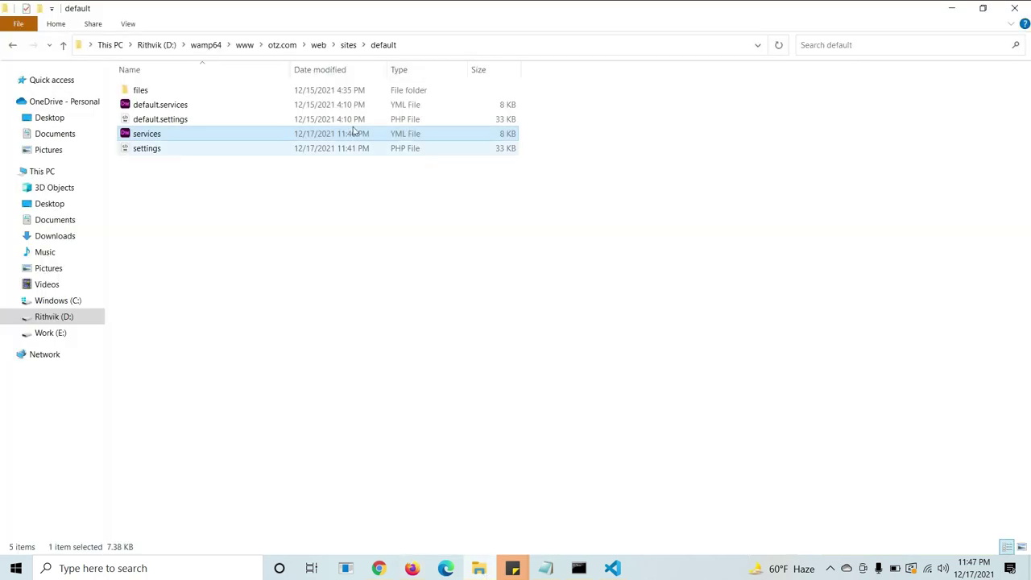
left_click(318, 46)
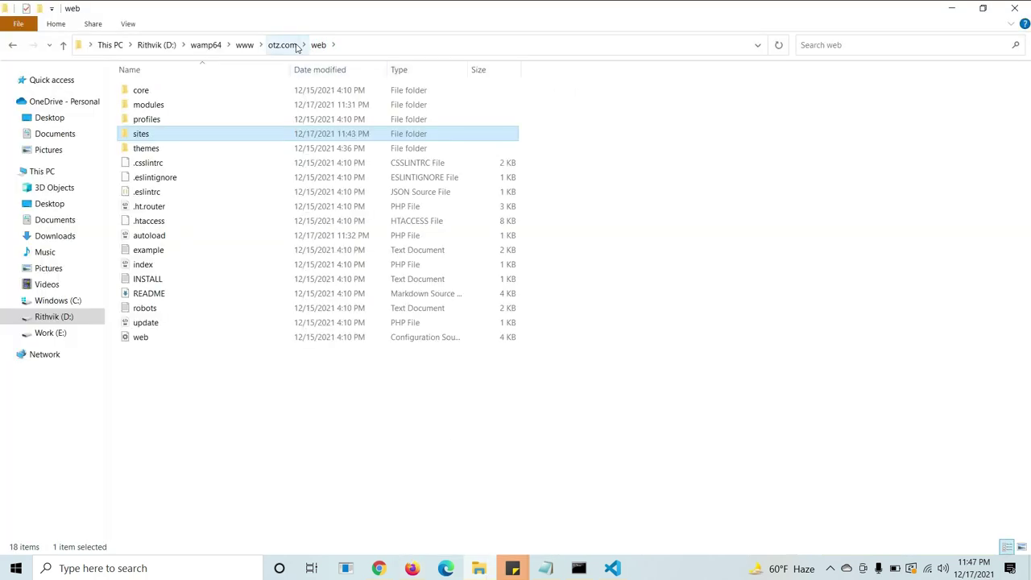
right_click(693, 258)
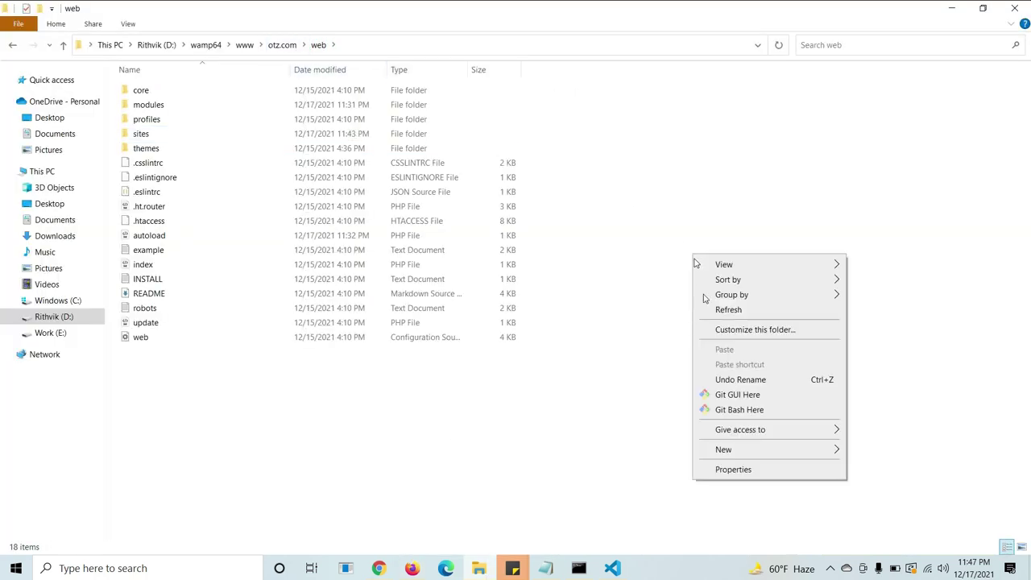
left_click(740, 410)
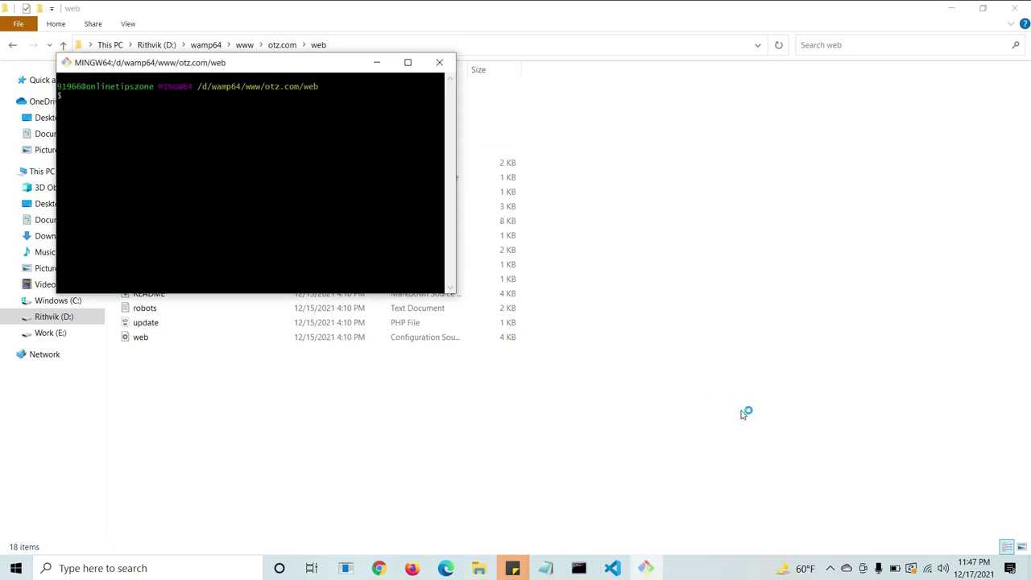
type("drush cr")
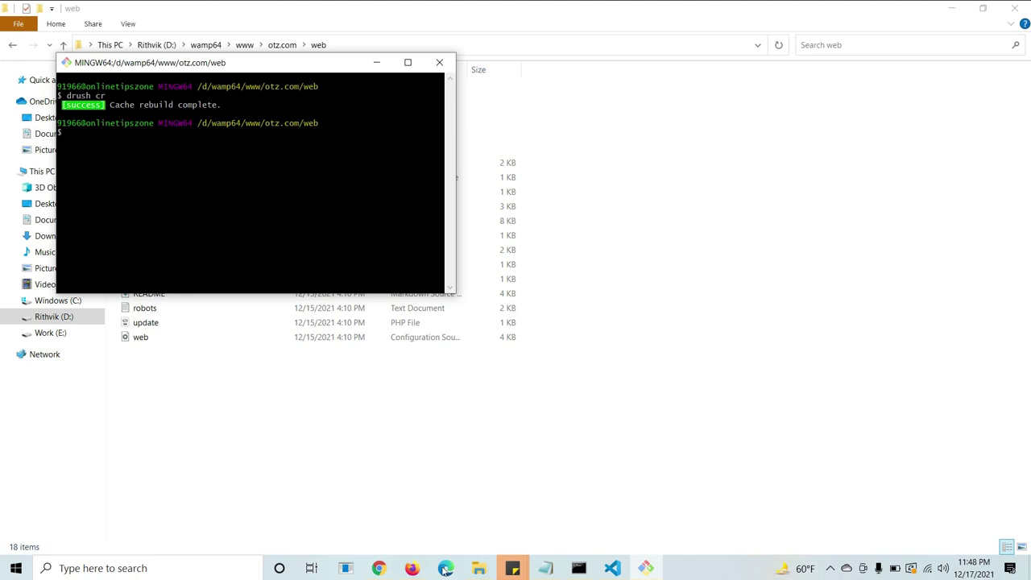
Copy the otz home page address in Firefox and load localhost/otz.com/web/ in place of the admin toolbar module search
left_click(411, 568)
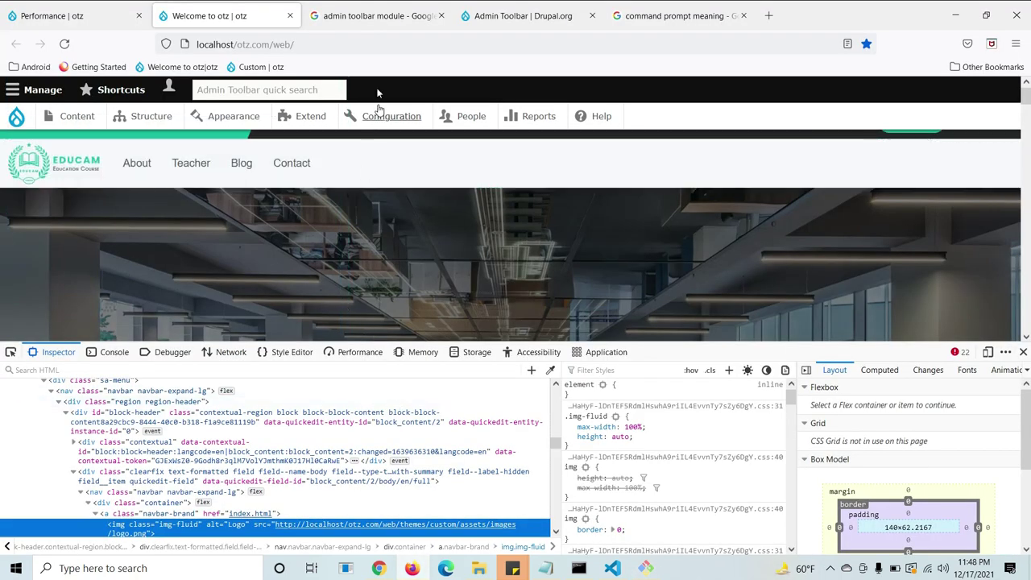
left_click(349, 44)
left_click(372, 15)
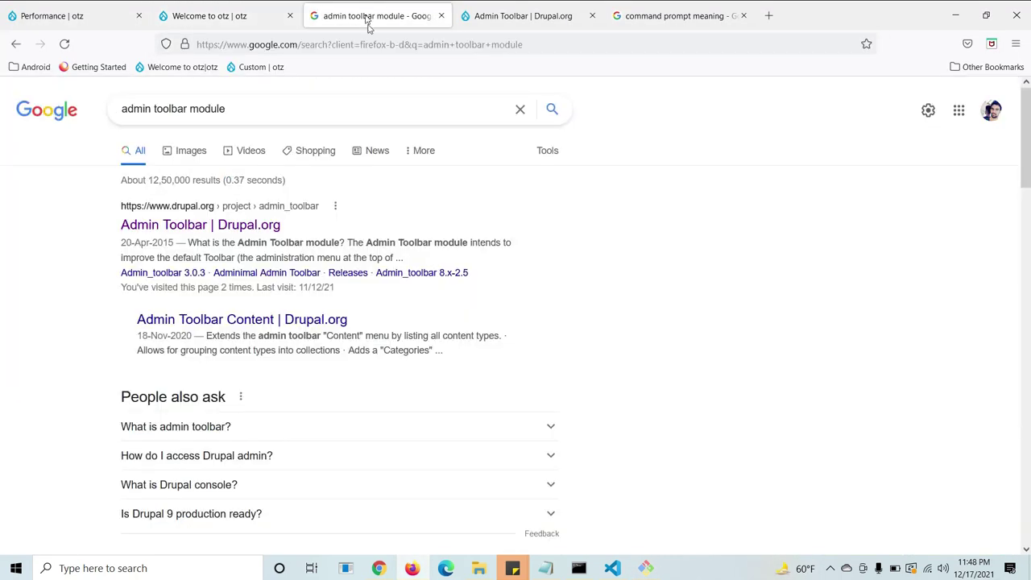
left_click(374, 44)
key("ctrl+v")
key("Return")
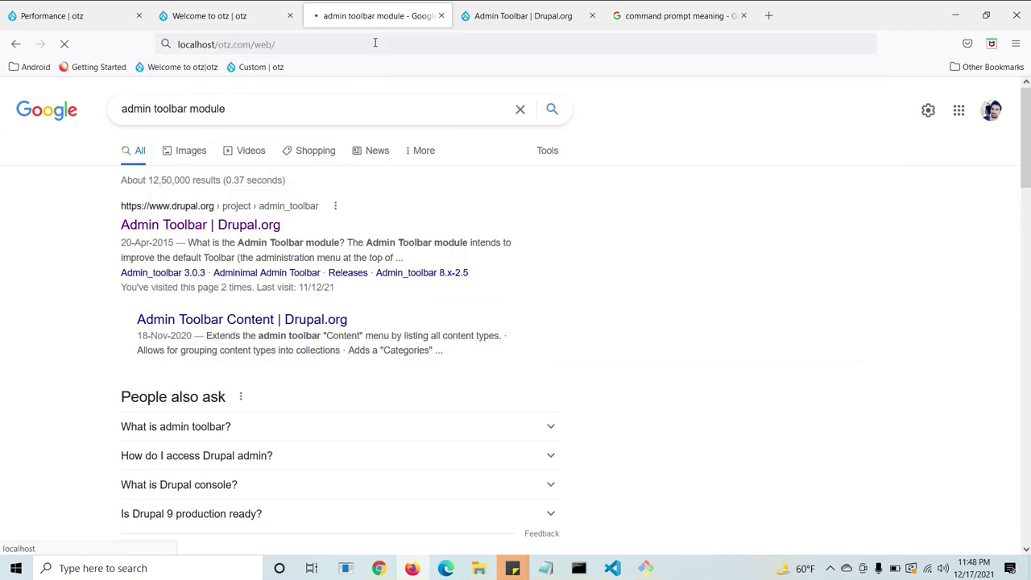
Return to the original otz home page and examine its header and slider markup in the Inspector
left_click(211, 15)
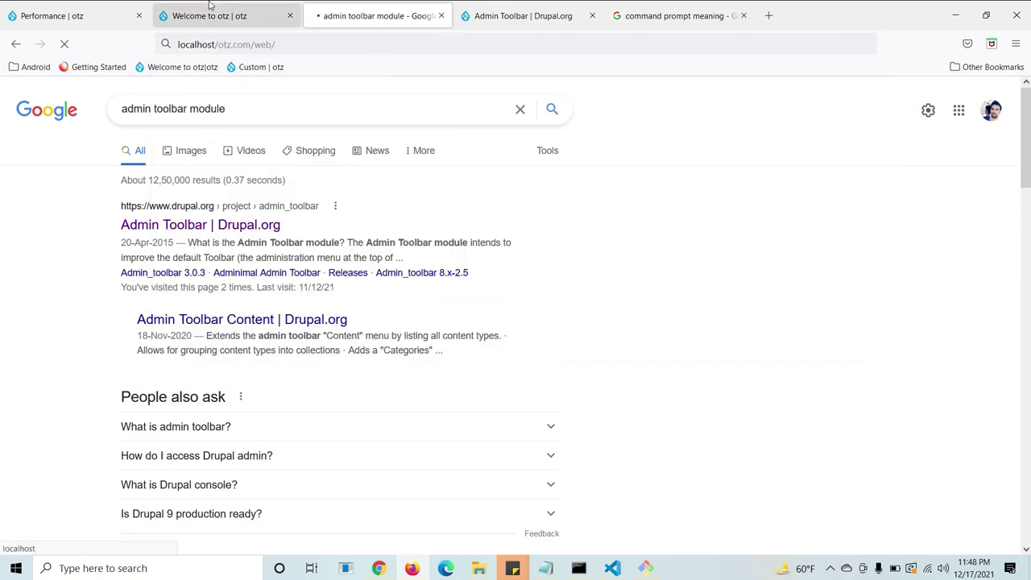
scroll(226, 452, "down", 2)
scroll(227, 453, "up", 5)
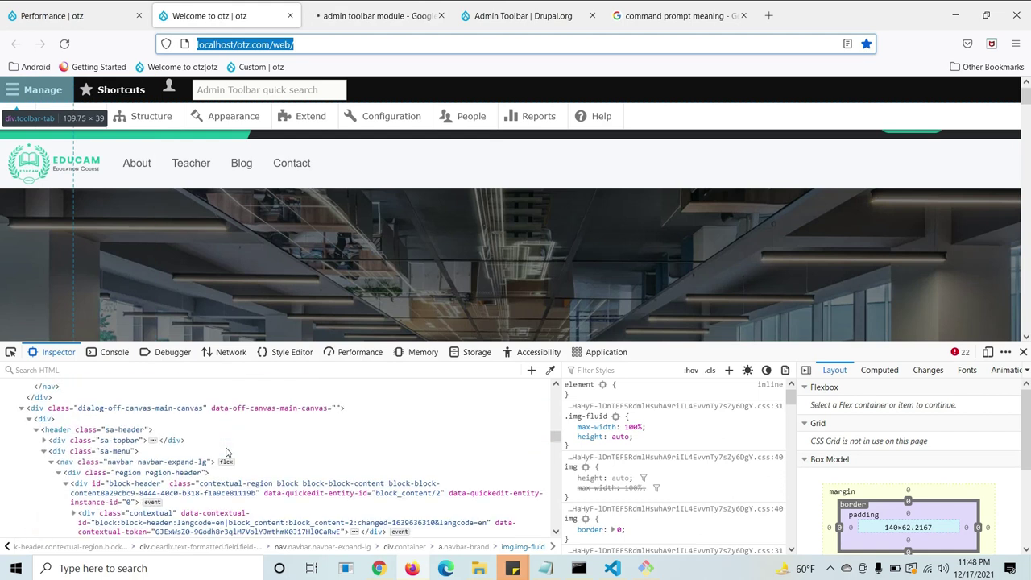
scroll(226, 453, "down", 5)
scroll(227, 452, "up", 5)
scroll(227, 452, "up", 1)
scroll(226, 452, "down", 4)
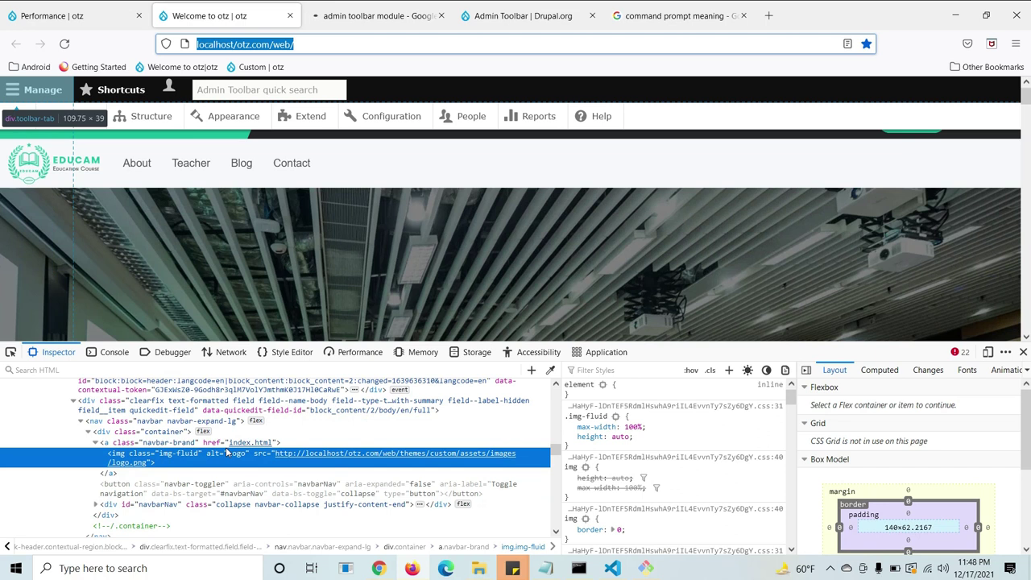
scroll(226, 452, "down", 5)
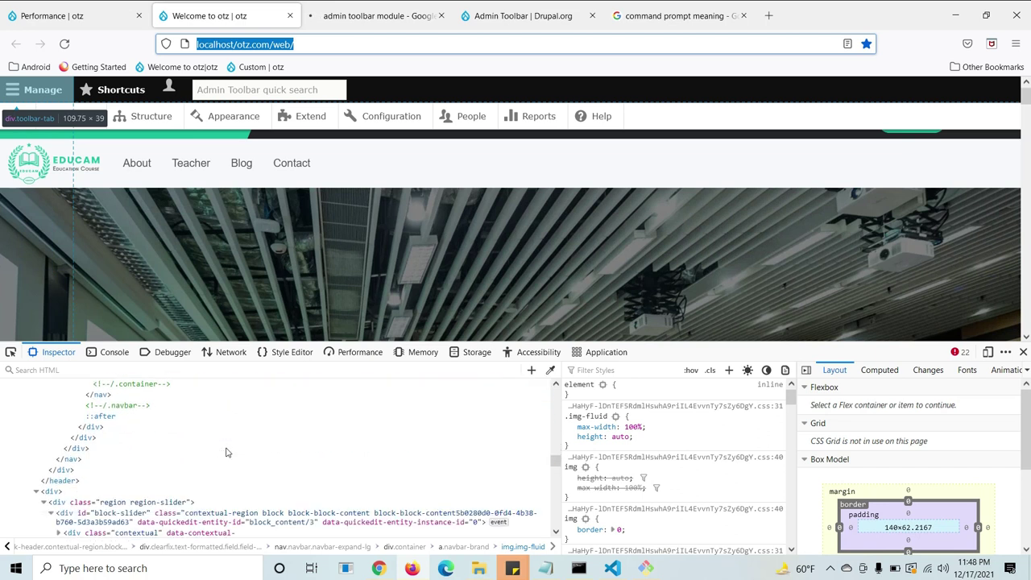
scroll(226, 452, "down", 10)
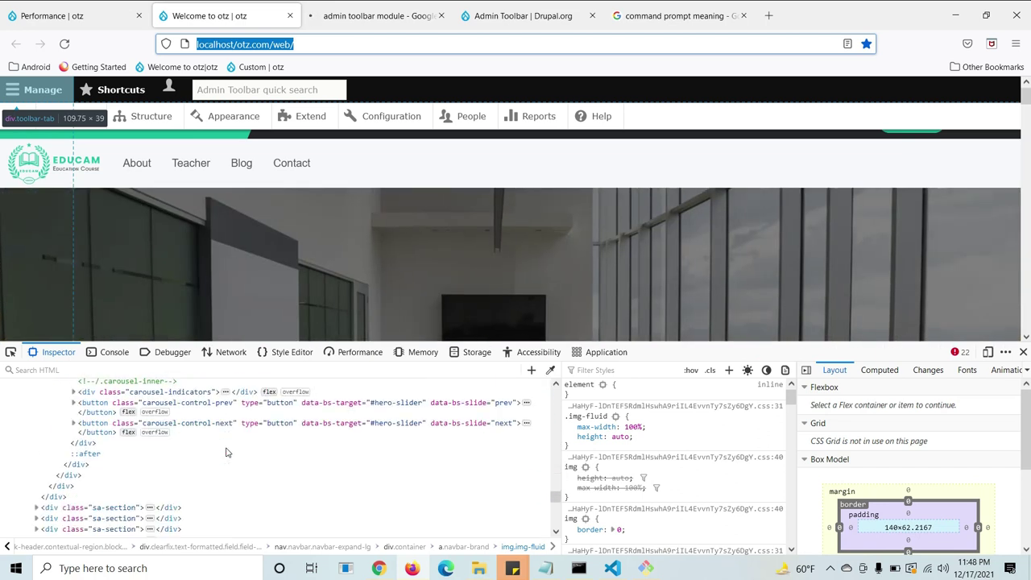
scroll(226, 452, "up", 2)
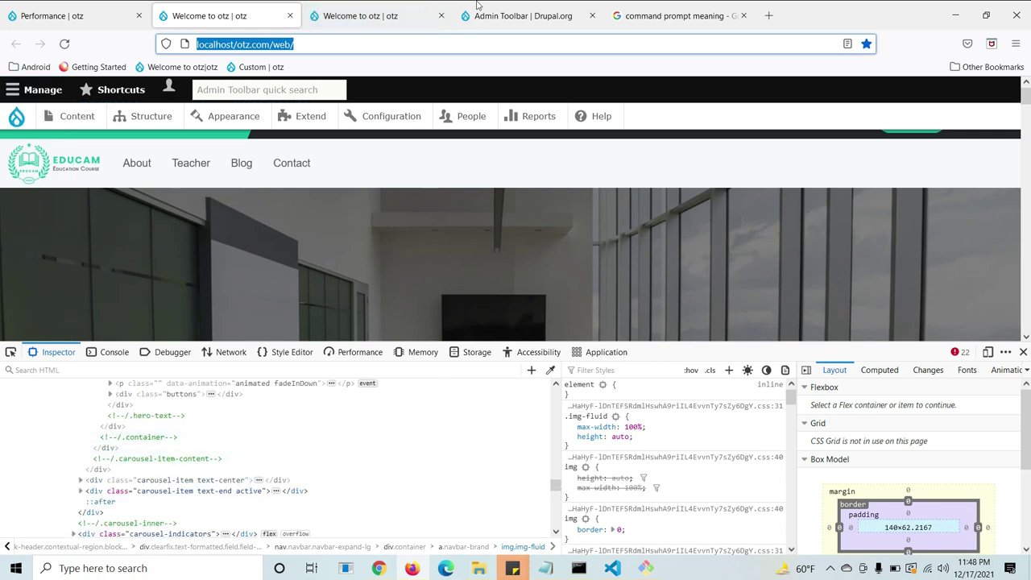
Inspect the About menu link on the newly loaded otz home page and examine the THEME DEBUG and FILE NAME SUGGESTIONS comments above it
left_click(430, 6)
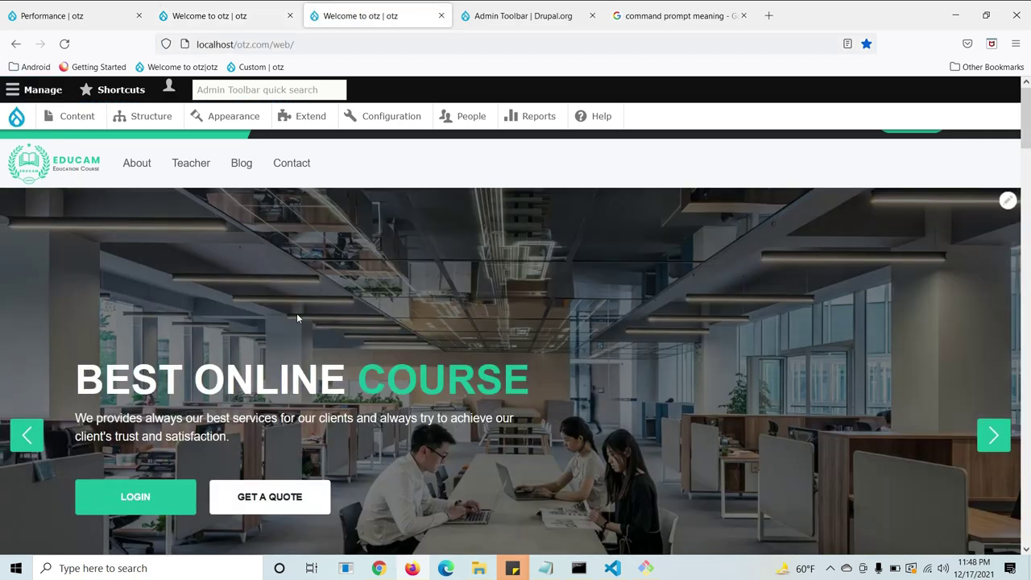
key("F12")
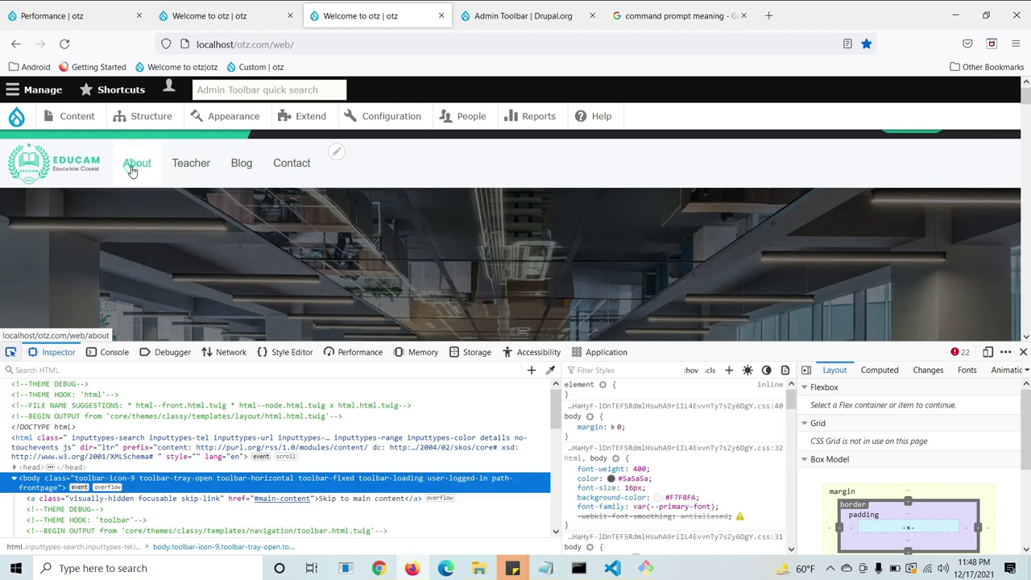
left_click(134, 168)
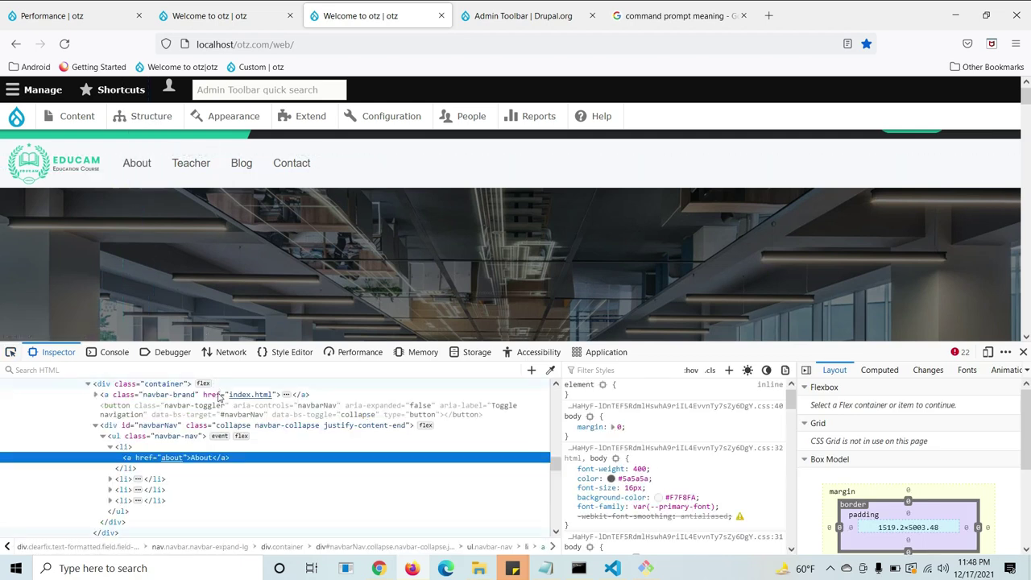
scroll(219, 396, "up", 4)
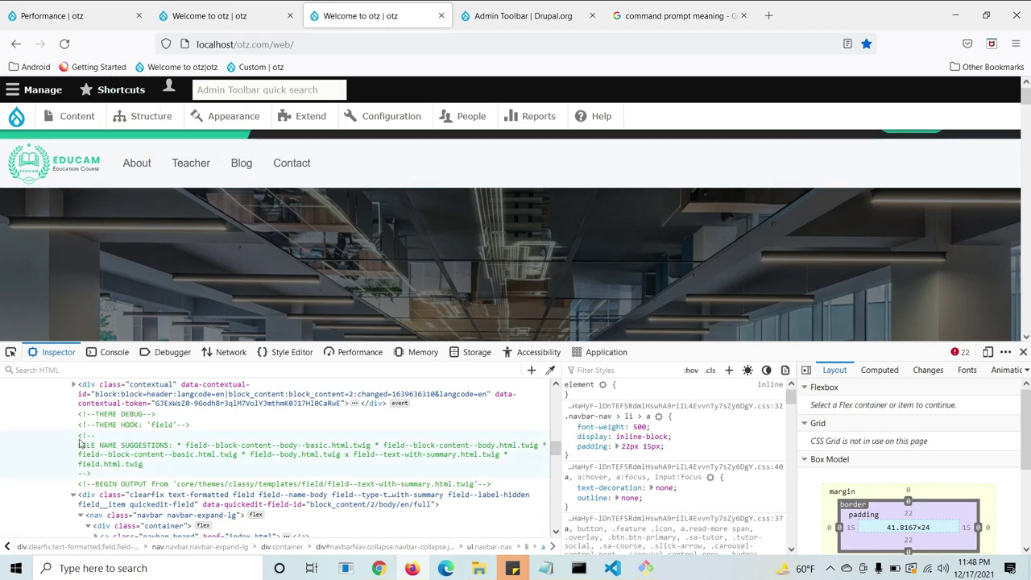
left_click(79, 415)
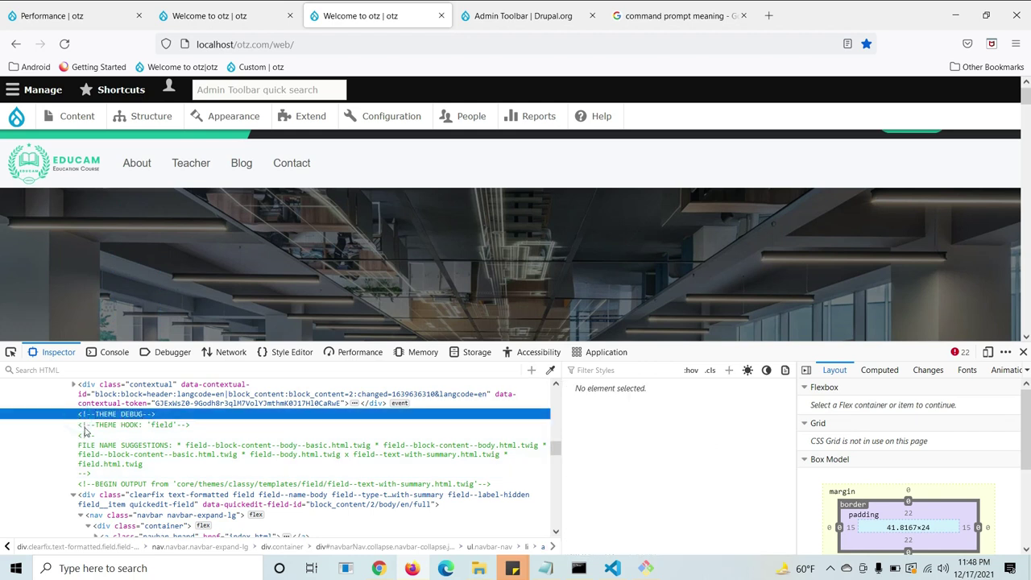
left_click(89, 439)
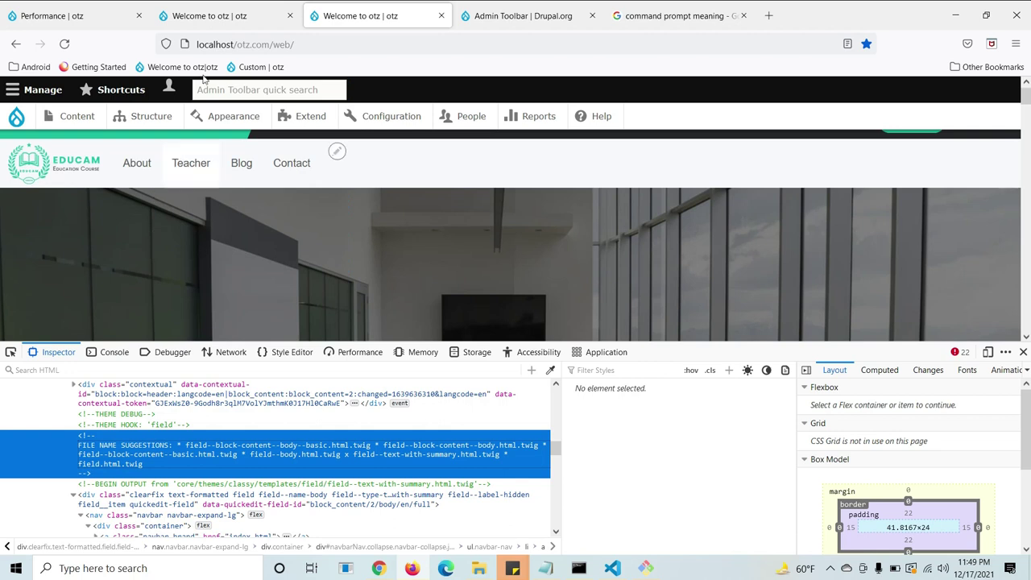
Compare the header markup of the original otz home page with that of the newly loaded copy in the Inspector
left_click(229, 15)
scroll(245, 433, "up", 5)
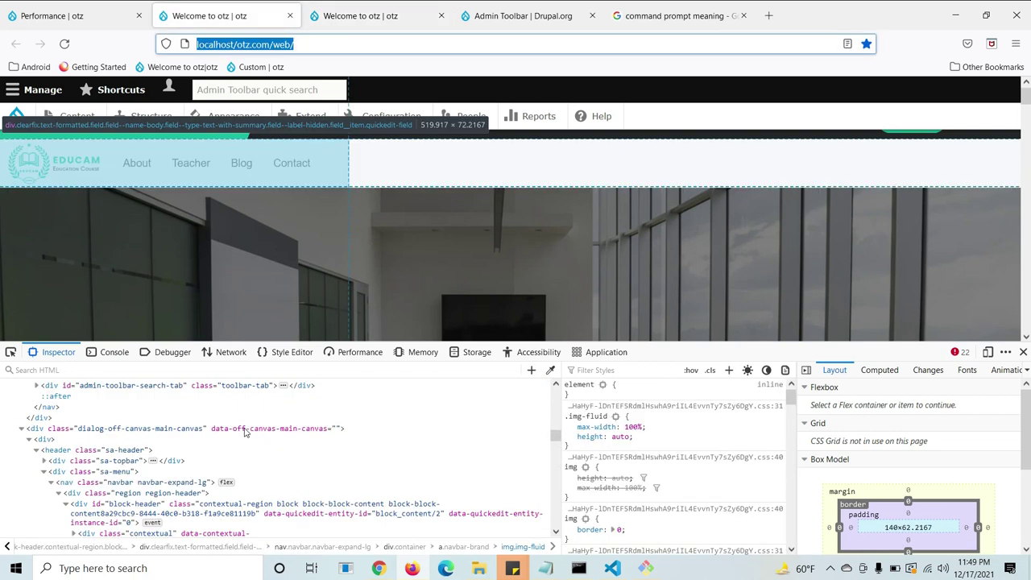
key("ctrl+Tab")
scroll(207, 401, "up", 5)
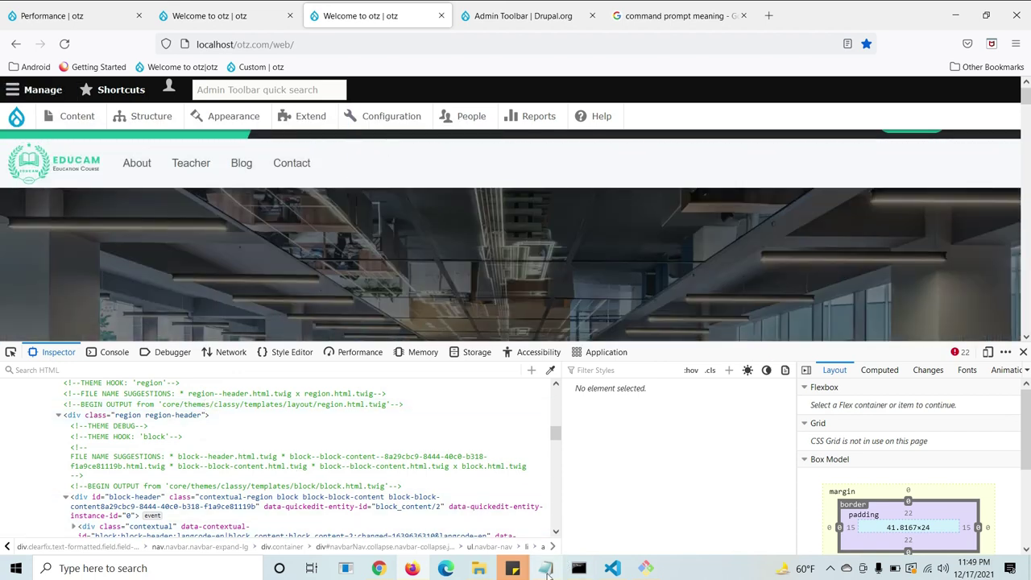
mouse_move(547, 573)
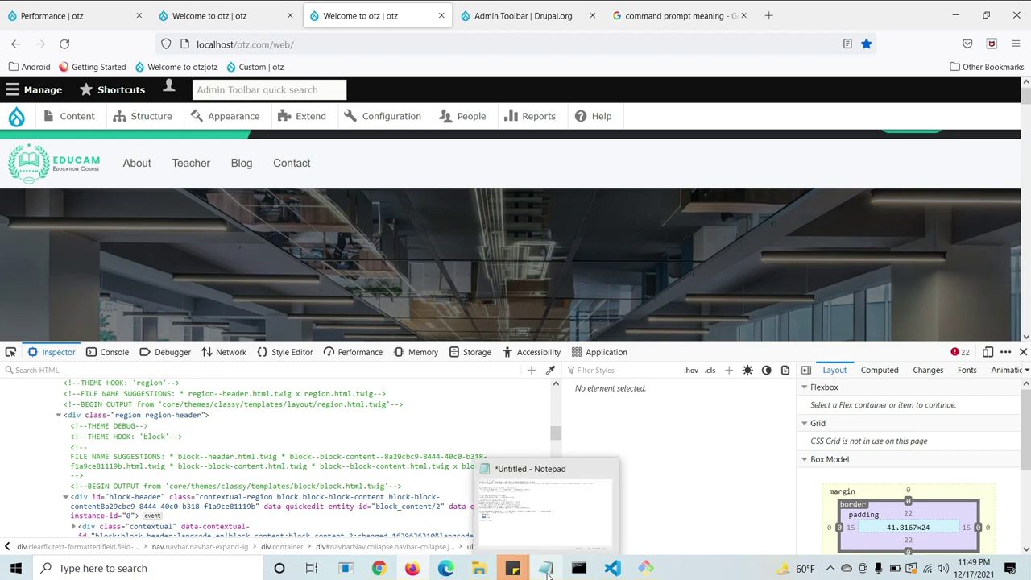